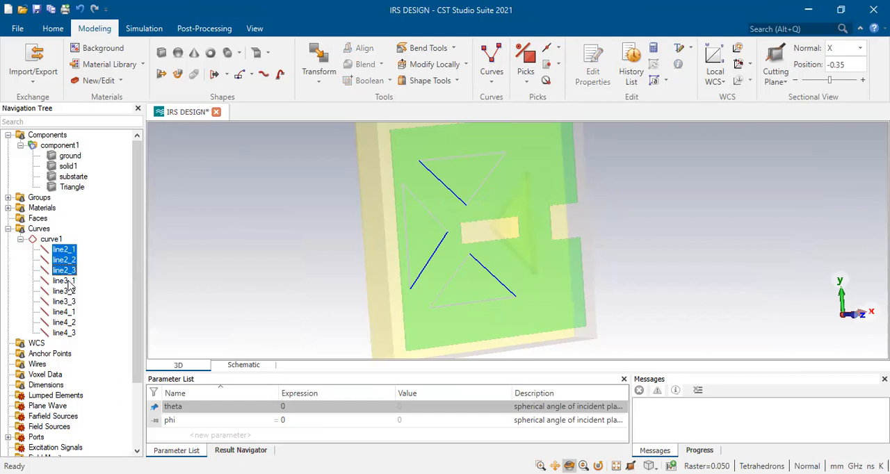
Start a Cover Curve operation on the closed triangular profile formed by line2_1, line3_1 and line4_1
{"action": "left_click", "coordinate": [69, 272], "text": "ctrl"}
{"action": "left_click", "coordinate": [69, 262], "text": "ctrl"}
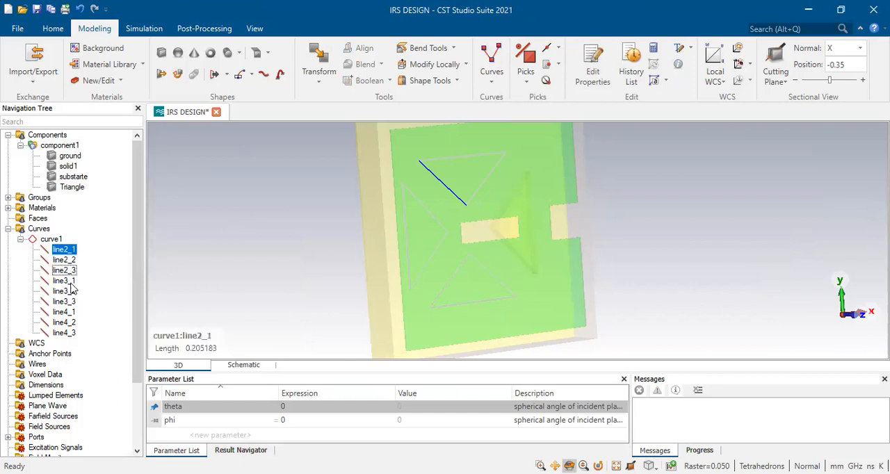
{"action": "left_click", "coordinate": [69, 281], "text": "ctrl"}
{"action": "left_click", "coordinate": [68, 313], "text": "ctrl"}
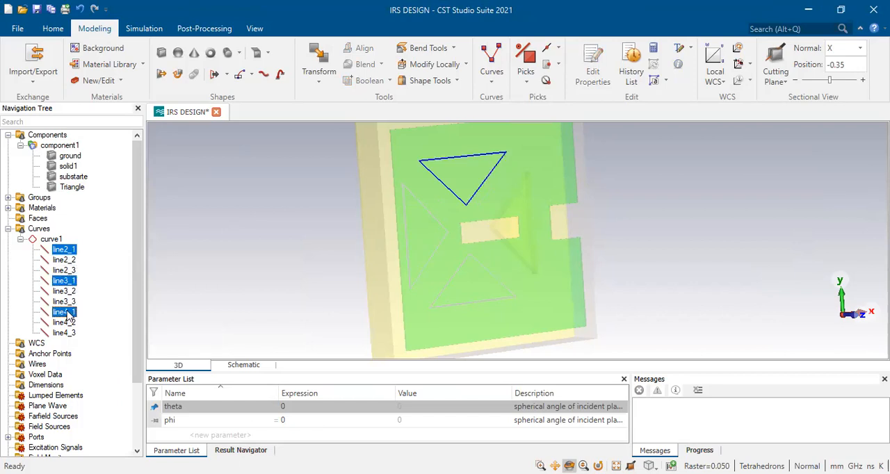
{"action": "left_click", "coordinate": [227, 75]}
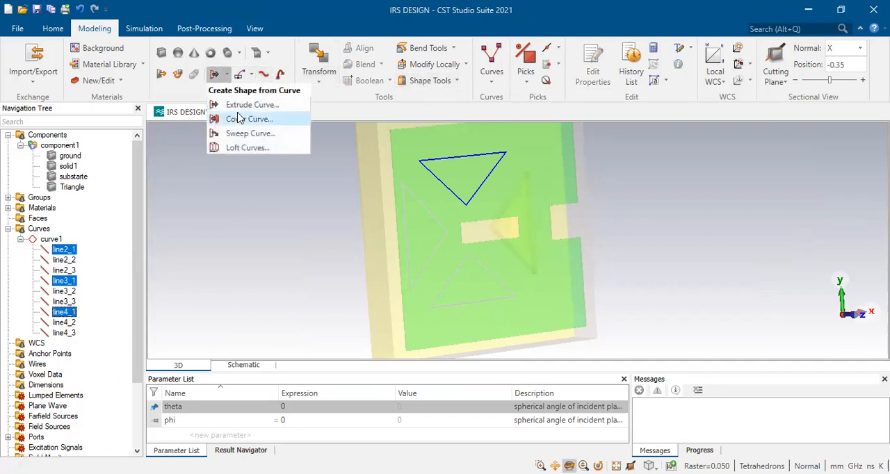
{"action": "left_click", "coordinate": [238, 120]}
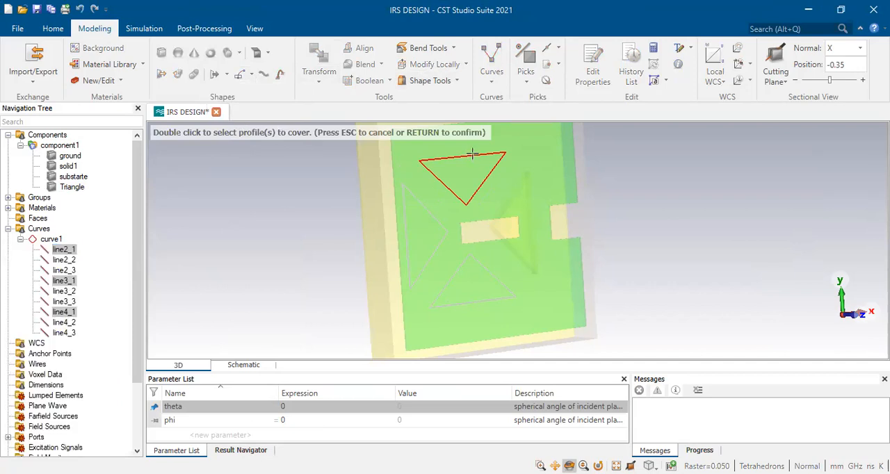
{"action": "double_click", "coordinate": [472, 154]}
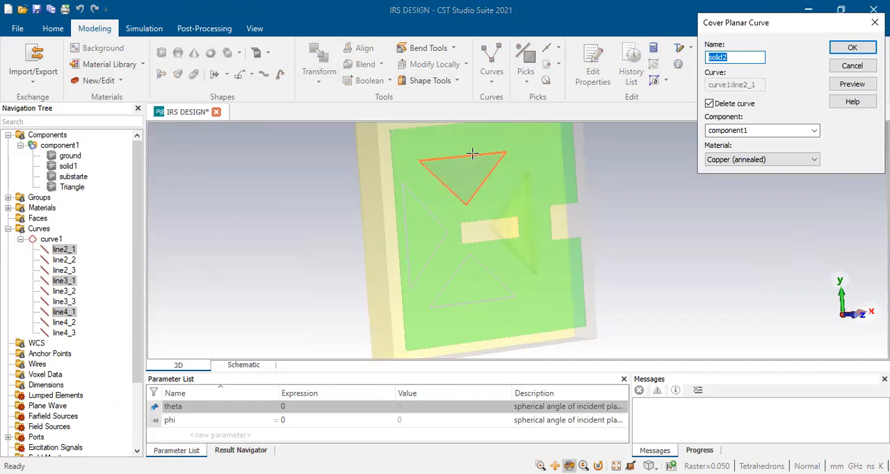
Create the covered sheet with the name Triangle_1 in component1, using Copper (annealed) and deleting the source curve
{"action": "type", "text": "Triangle"}
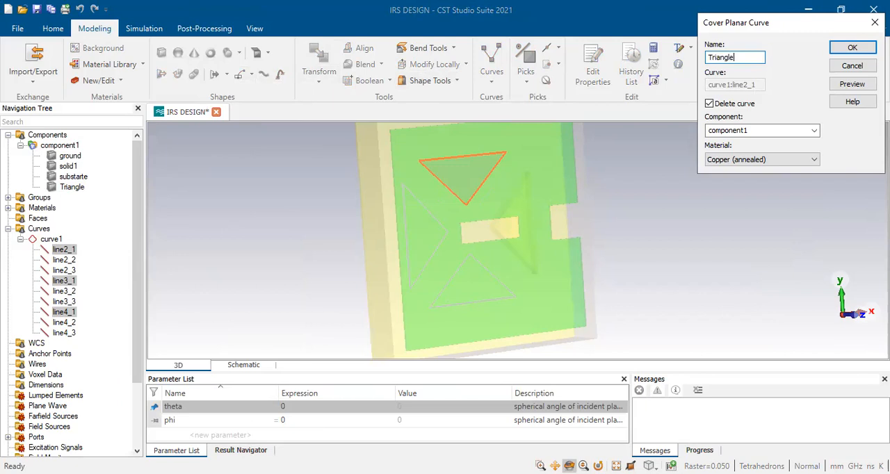
{"action": "left_click", "coordinate": [755, 162]}
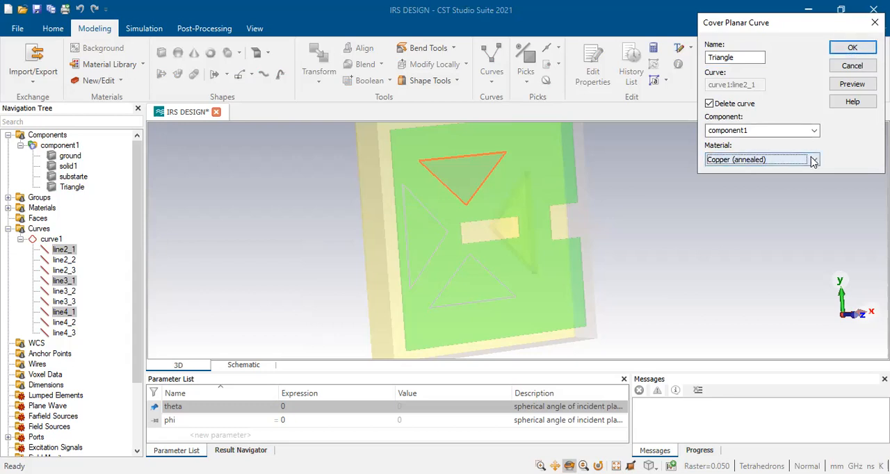
{"action": "left_click", "coordinate": [850, 49]}
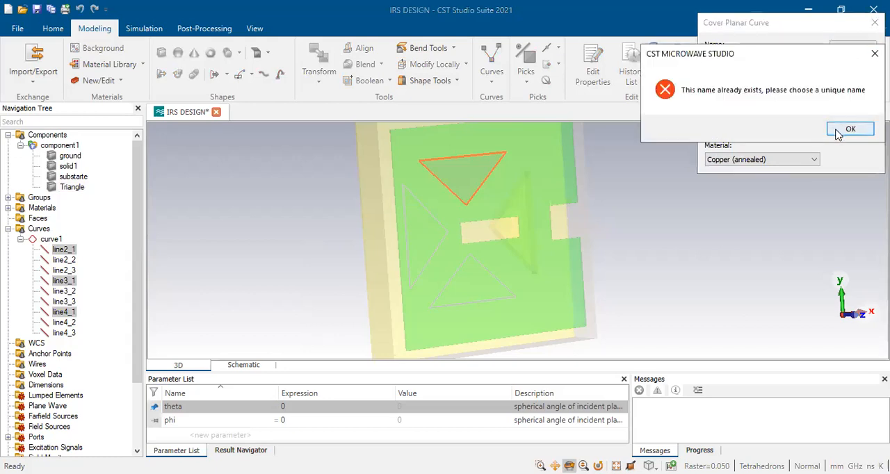
{"action": "left_click", "coordinate": [849, 130]}
{"action": "left_click", "coordinate": [737, 56]}
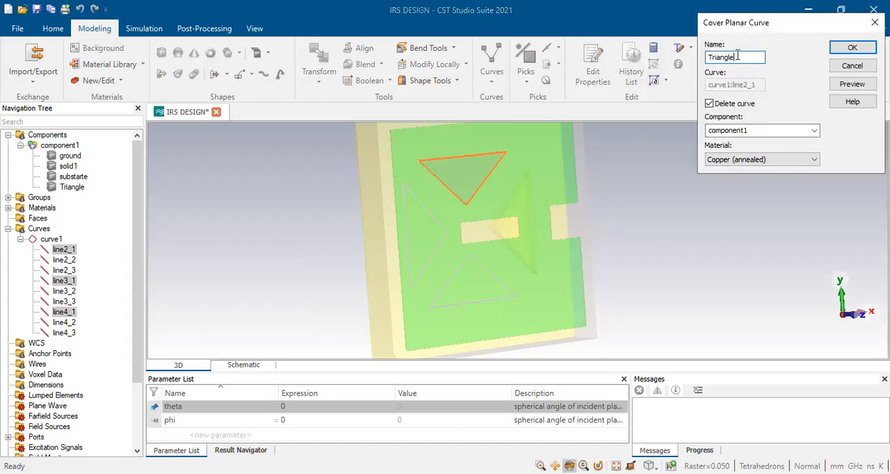
{"action": "type", "text": "_1"}
{"action": "left_click", "coordinate": [849, 49]}
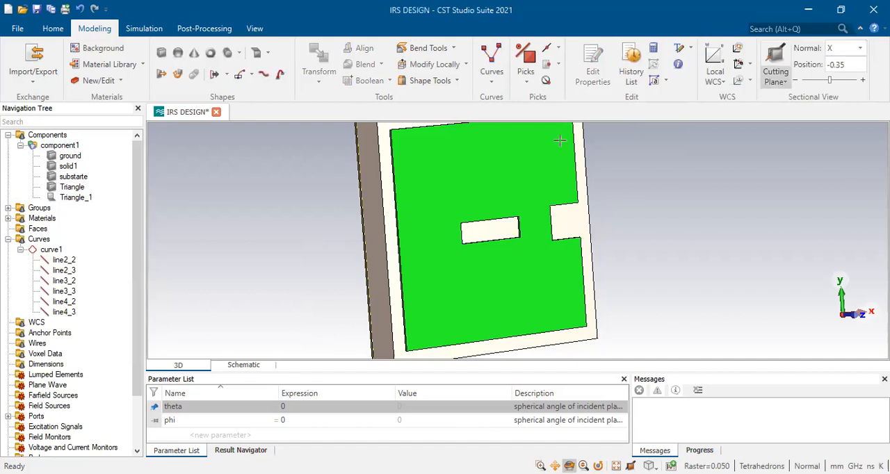
Thicken the Triangle_1 sheet to the inside by 0.035 mm
{"action": "left_click", "coordinate": [76, 197]}
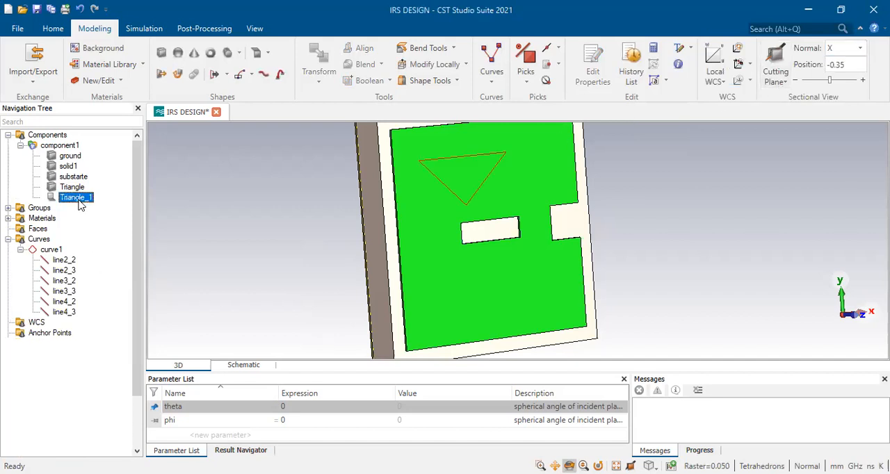
{"action": "left_click_drag", "start_coordinate": [432, 235], "coordinate": [422, 235]}
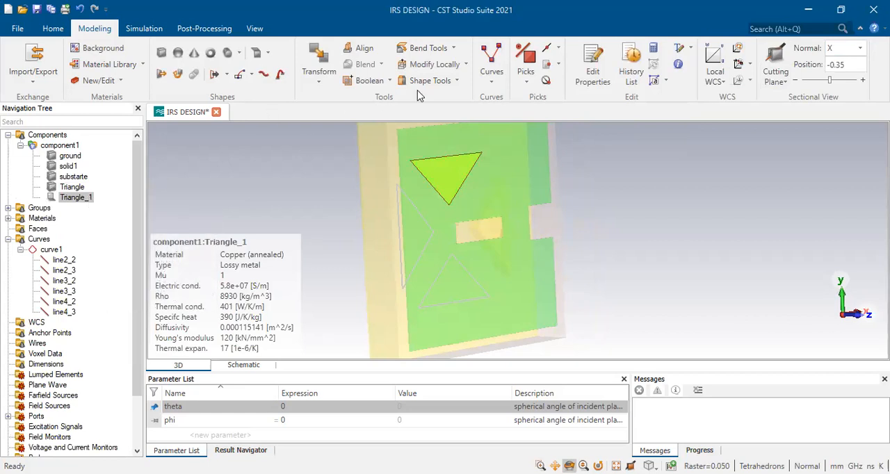
{"action": "left_click", "coordinate": [456, 82]}
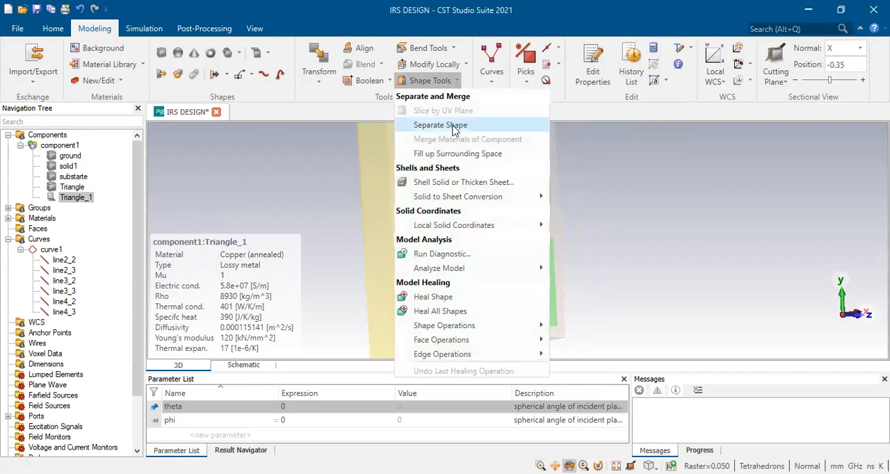
{"action": "left_click", "coordinate": [445, 182]}
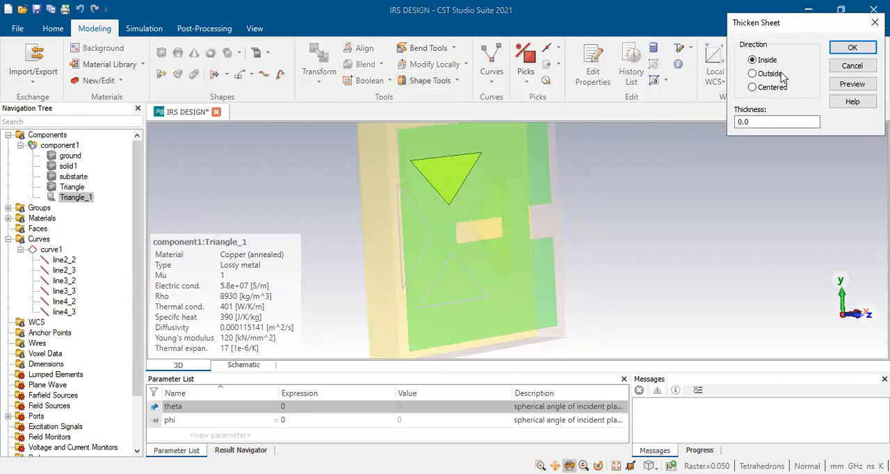
{"action": "left_click", "coordinate": [766, 121]}
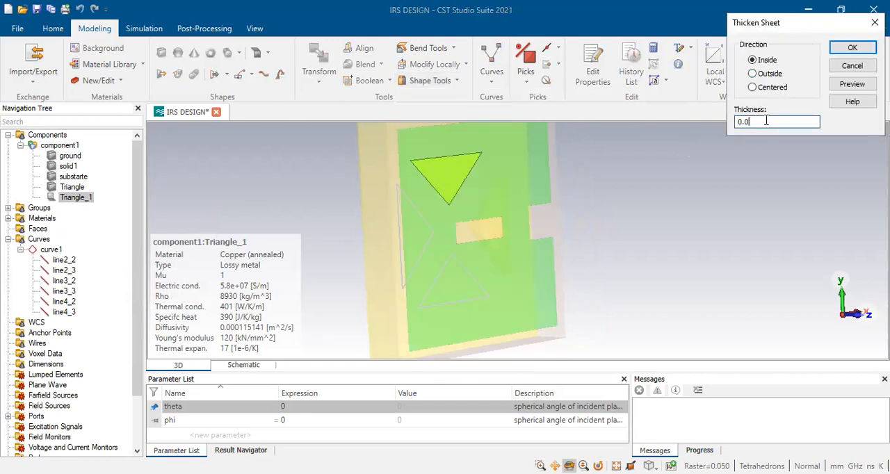
{"action": "type", "text": "35"}
{"action": "left_click", "coordinate": [842, 54]}
Rotate copies of the solids Triangle and Triangle_1 together by 180 degrees about the Z axis
{"action": "left_click_drag", "start_coordinate": [412, 197], "coordinate": [322, 215]}
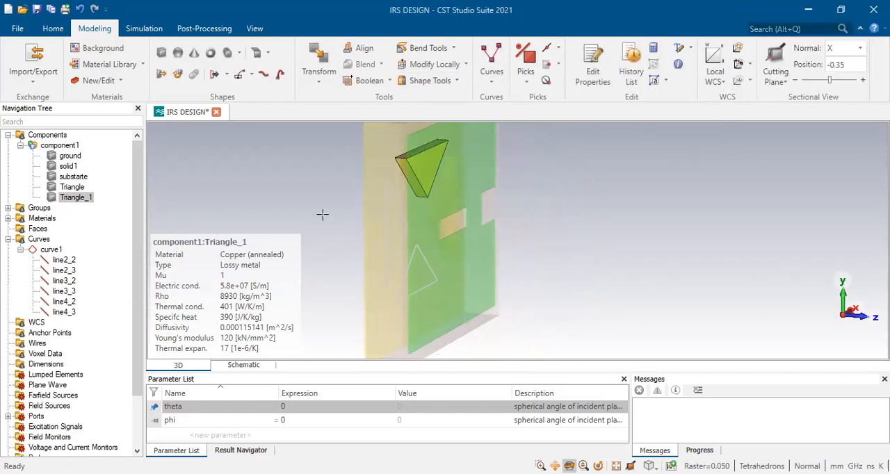
{"action": "left_click", "coordinate": [73, 187], "text": "ctrl"}
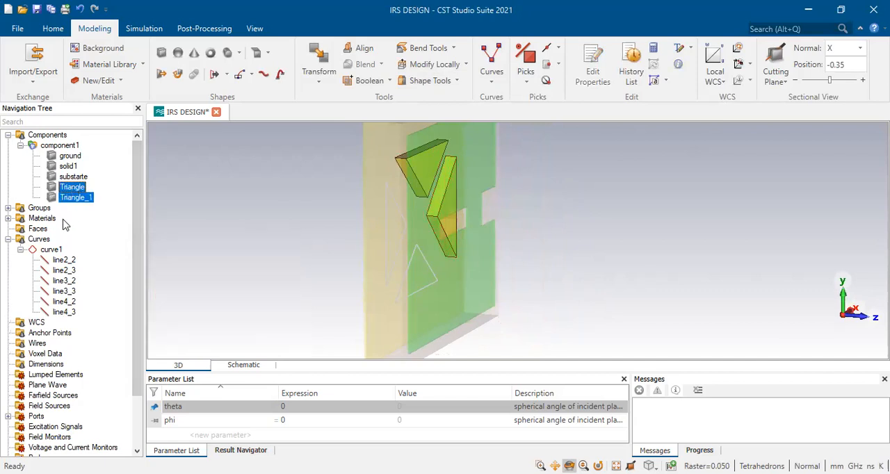
{"action": "left_click", "coordinate": [318, 84]}
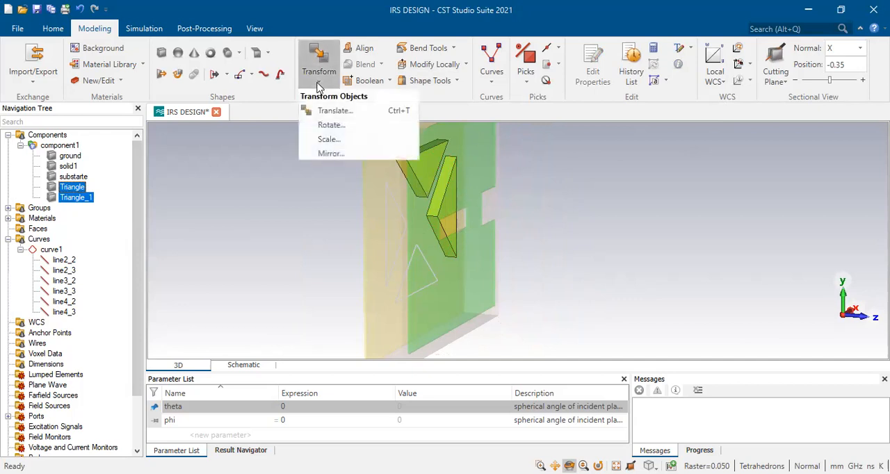
{"action": "left_click", "coordinate": [331, 125]}
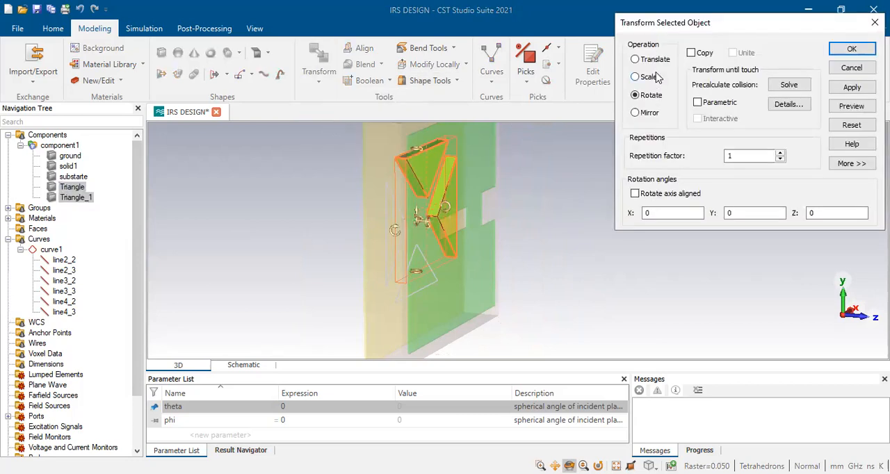
{"action": "left_click", "coordinate": [650, 113]}
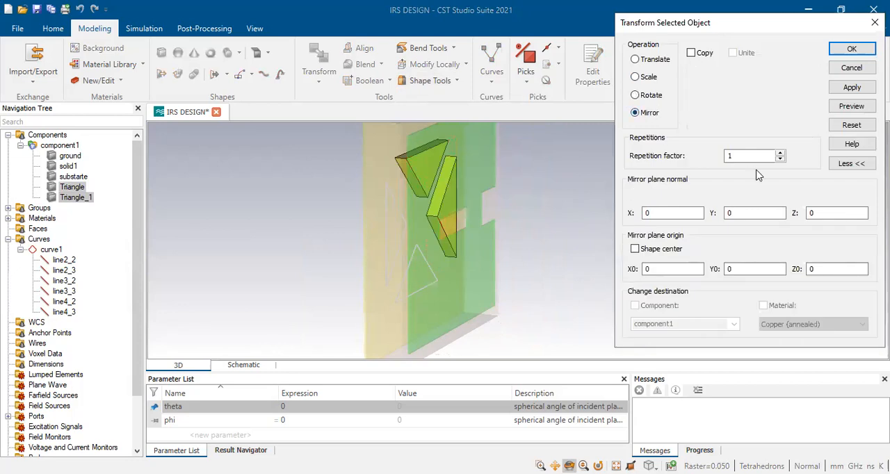
{"action": "left_click", "coordinate": [649, 97]}
{"action": "left_click", "coordinate": [699, 56]}
{"action": "double_click", "coordinate": [812, 212]}
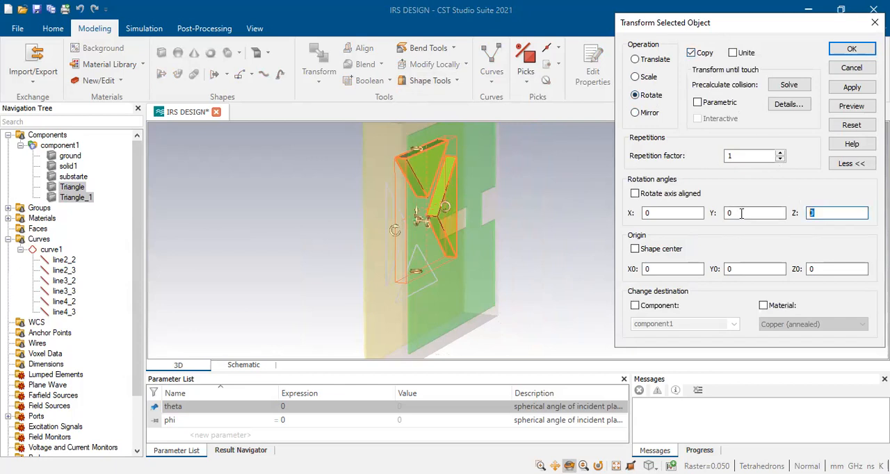
{"action": "type", "text": "180"}
{"action": "left_click", "coordinate": [851, 106]}
{"action": "left_click_drag", "start_coordinate": [431, 295], "coordinate": [287, 283]}
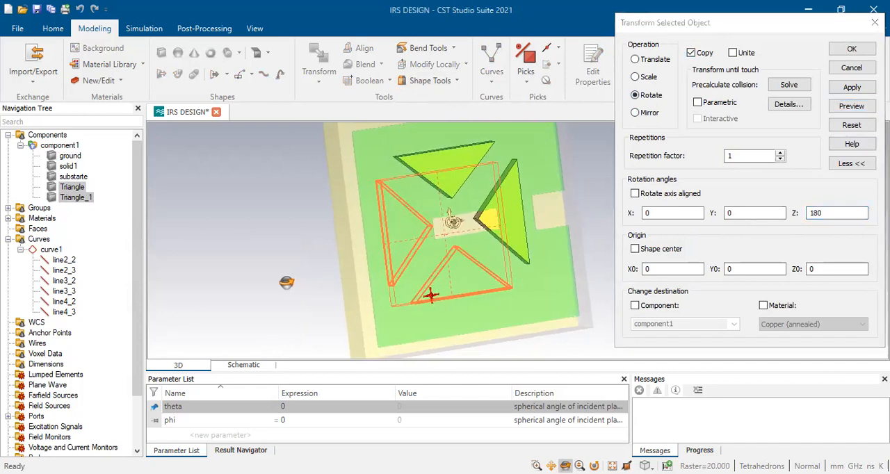
{"action": "left_click", "coordinate": [851, 50]}
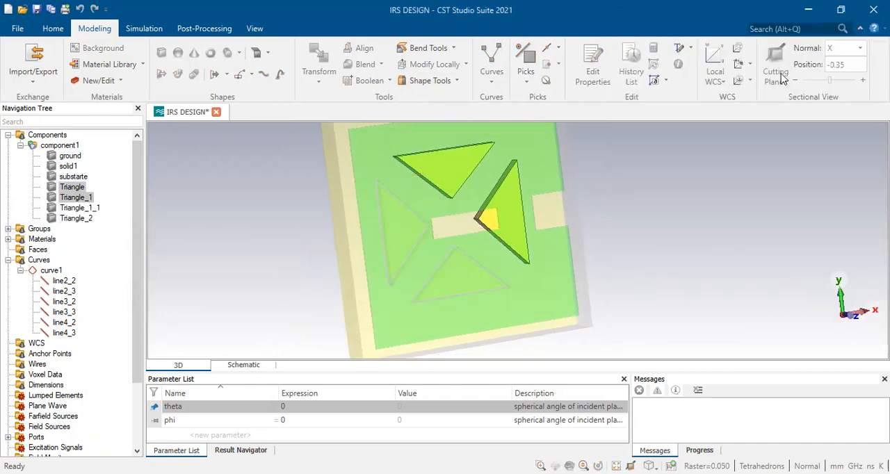
{"action": "left_click_drag", "start_coordinate": [378, 272], "coordinate": [564, 284]}
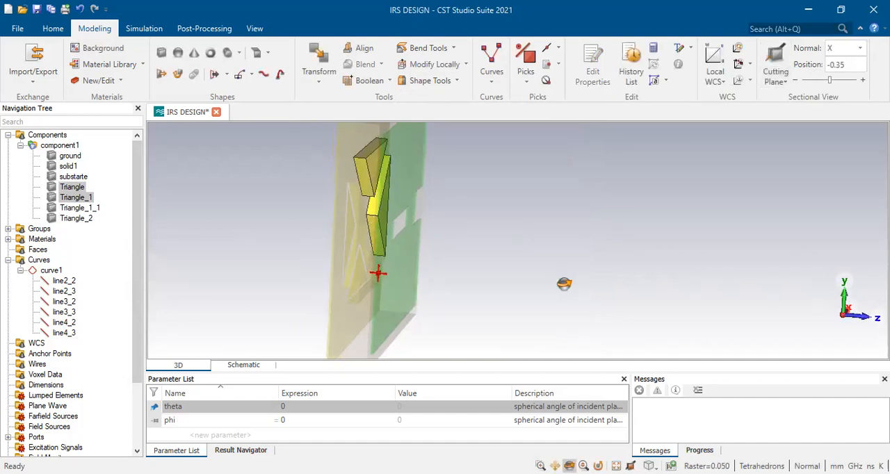
{"action": "left_click", "coordinate": [82, 219], "text": "shift"}
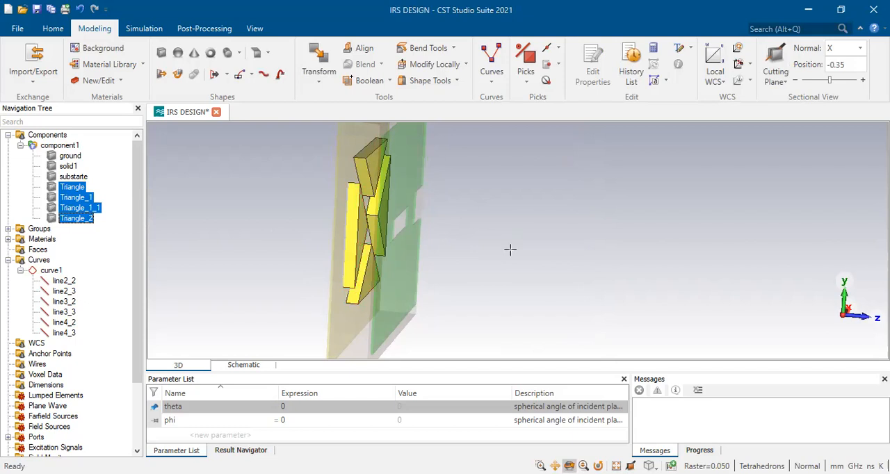
{"action": "left_click", "coordinate": [319, 78]}
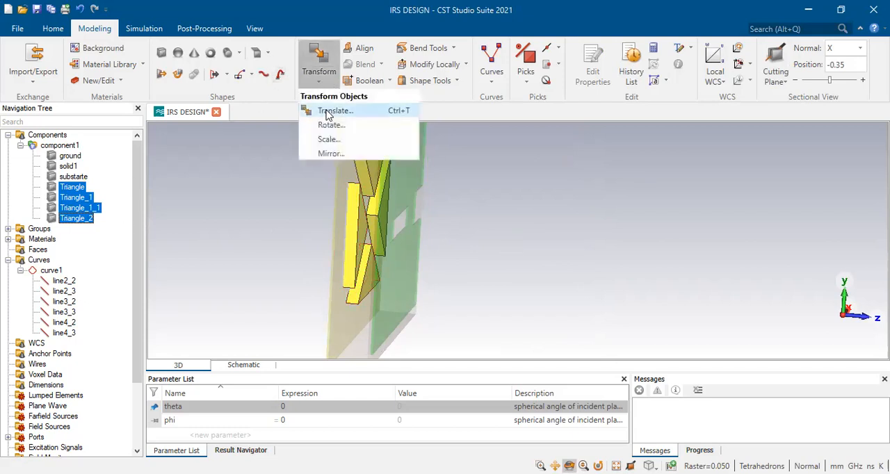
{"action": "left_click", "coordinate": [328, 113]}
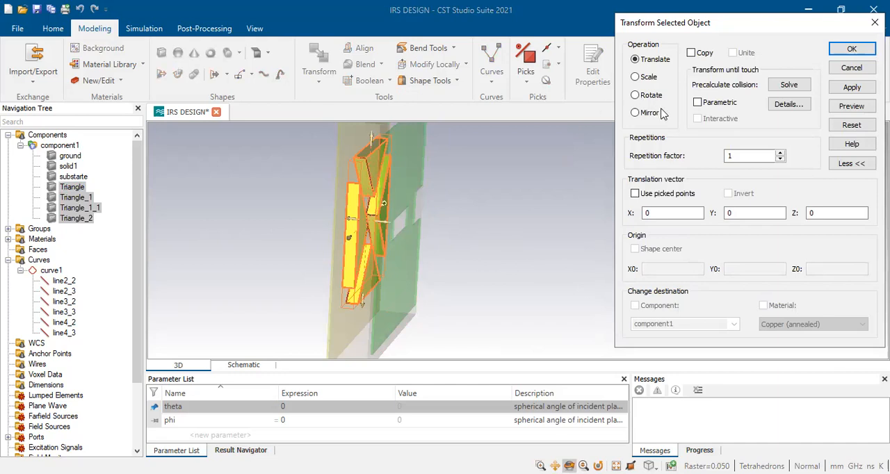
{"action": "left_click", "coordinate": [653, 213]}
{"action": "left_click", "coordinate": [743, 211]}
{"action": "left_click_drag", "start_coordinate": [816, 211], "coordinate": [787, 207]}
{"action": "type", "text": "0.035"}
{"action": "left_click_drag", "start_coordinate": [836, 216], "coordinate": [761, 213]}
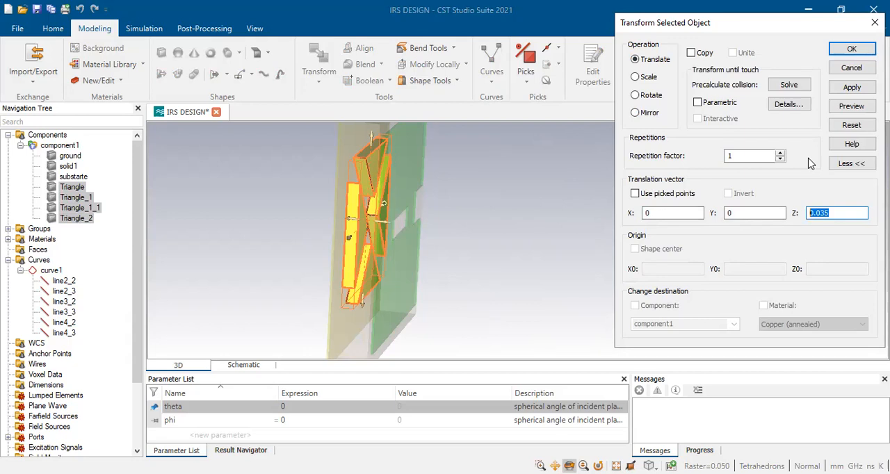
{"action": "left_click", "coordinate": [847, 70]}
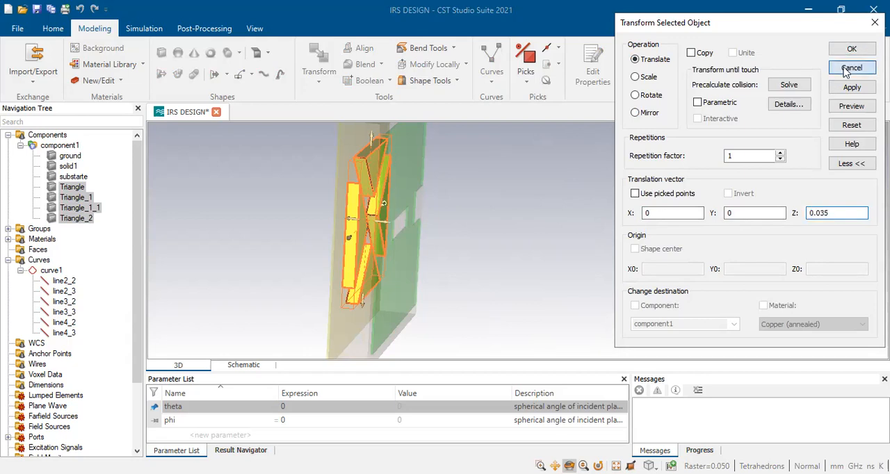
Switch to the paper in Foxit PhantomPDF, examine the unit cell front view in Fig. 1, and return to CST Studio Suite
{"action": "left_click_drag", "start_coordinate": [531, 290], "coordinate": [287, 279]}
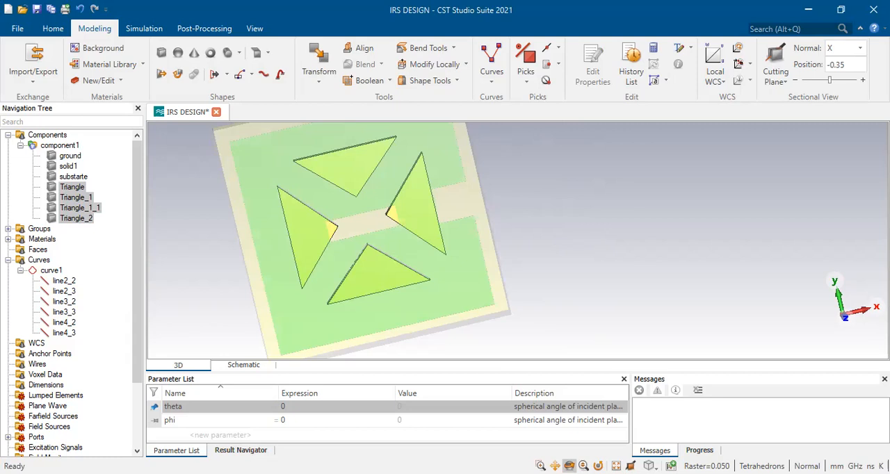
{"action": "left_click", "coordinate": [841, 10]}
{"action": "left_click", "coordinate": [709, 58]}
{"action": "scroll", "coordinate": [475, 361], "scroll_direction": "down", "scroll_amount": 20}
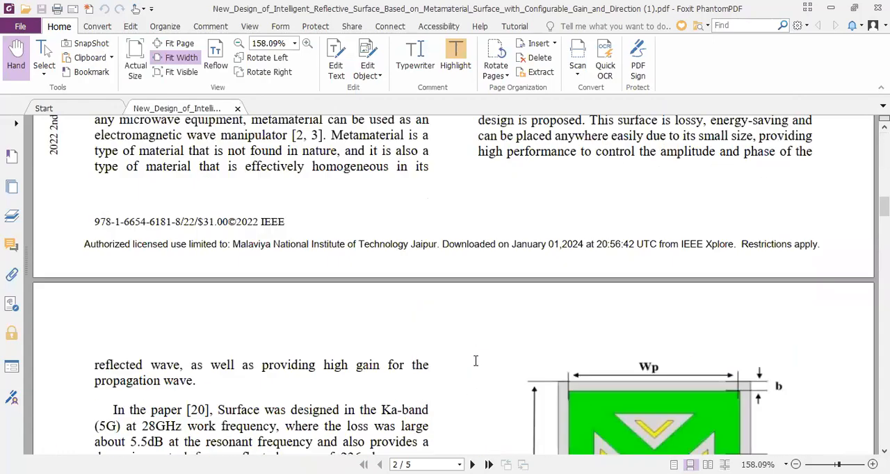
{"action": "scroll", "coordinate": [476, 361], "scroll_direction": "up", "scroll_amount": 10}
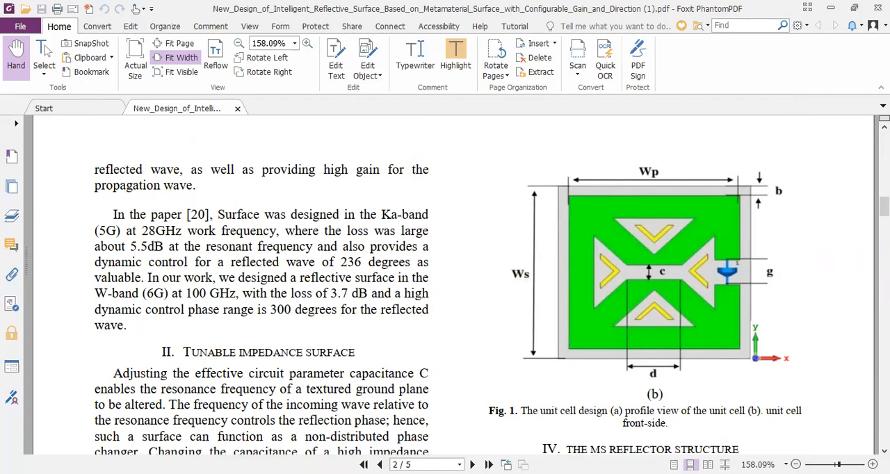
{"action": "key", "text": "alt+Tab"}
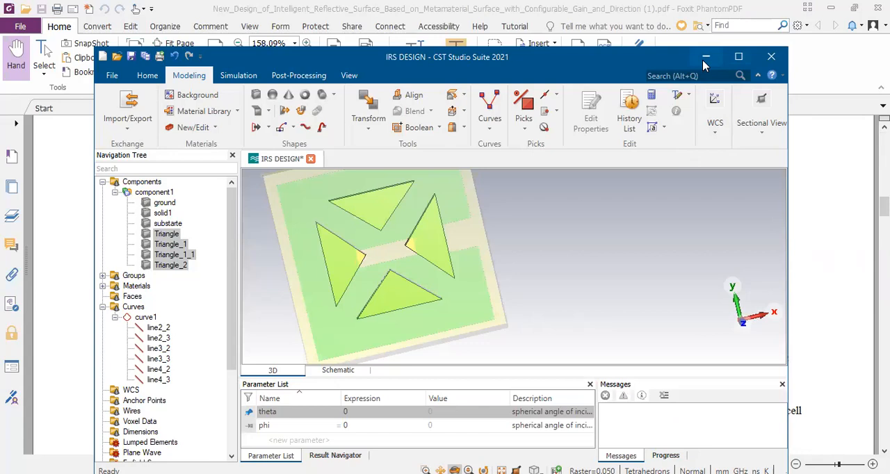
Examine the brick definition of solid1, checking the thickness in its Zmax expression, and leave it unedited
{"action": "left_click", "coordinate": [162, 213]}
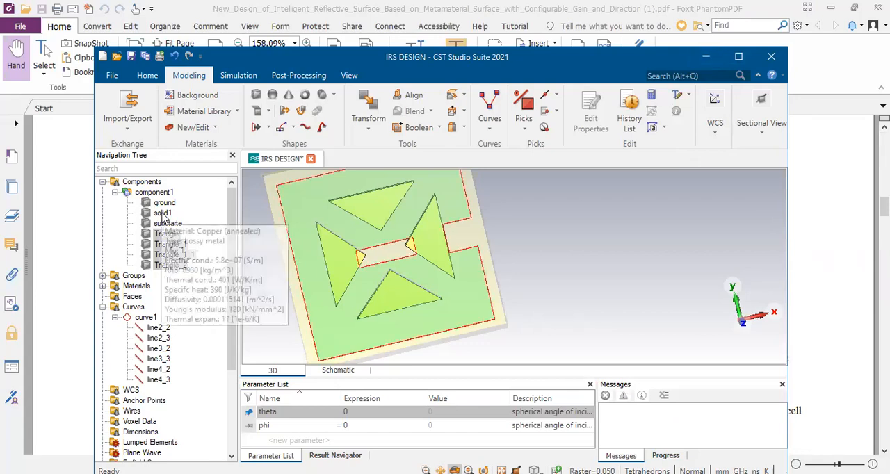
{"action": "double_click", "coordinate": [163, 214]}
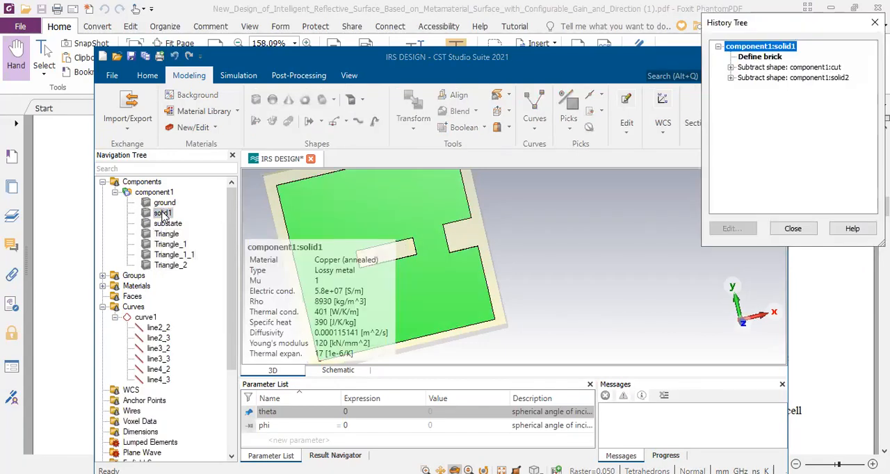
{"action": "left_click", "coordinate": [754, 58]}
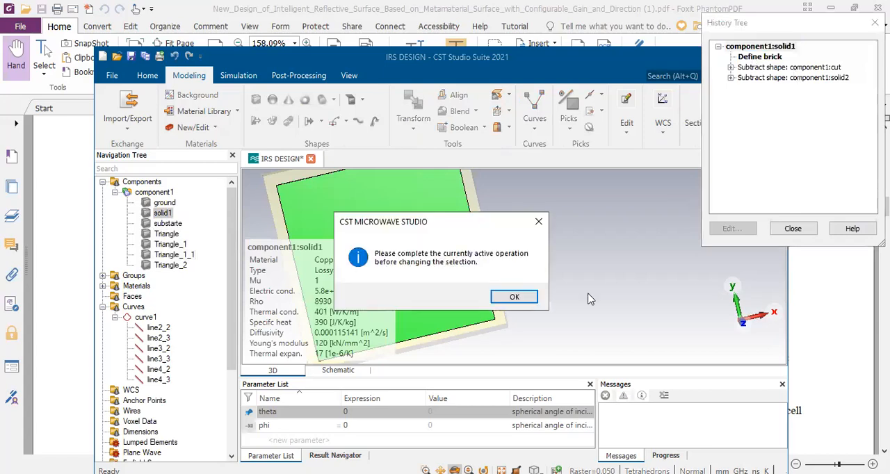
{"action": "left_click", "coordinate": [514, 297]}
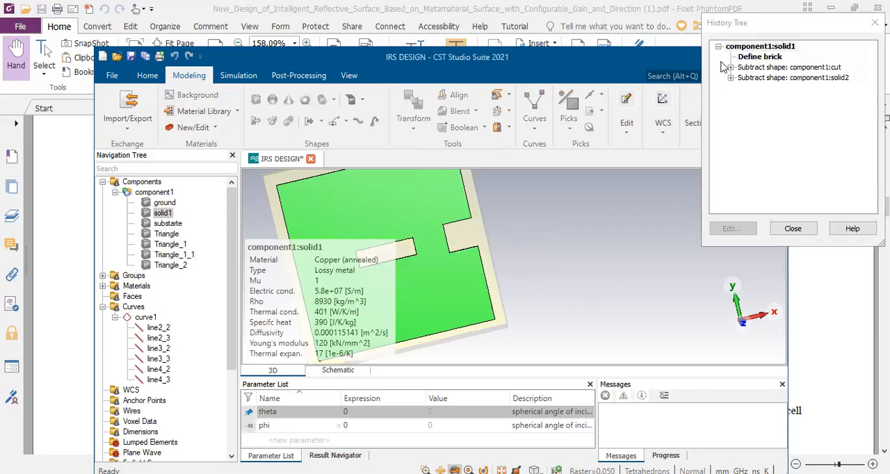
{"action": "double_click", "coordinate": [760, 58]}
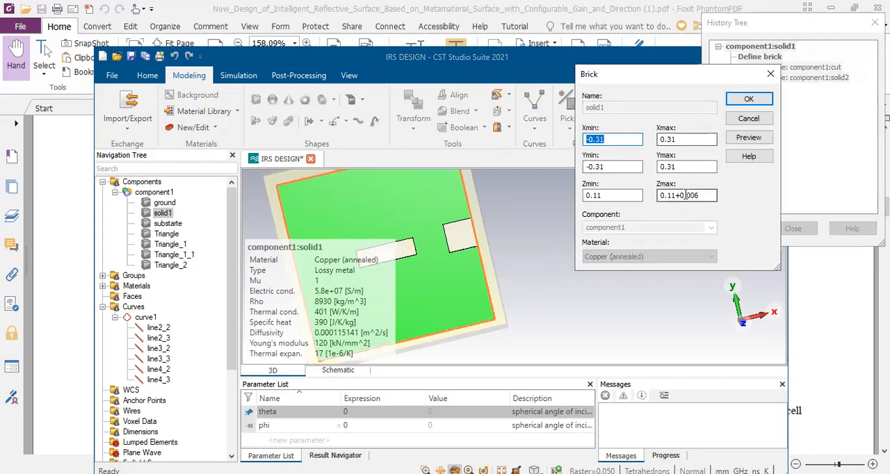
{"action": "double_click", "coordinate": [686, 196]}
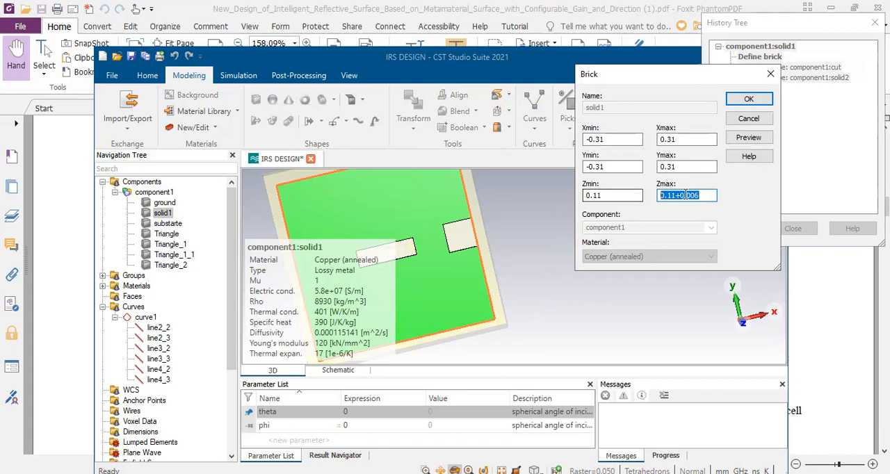
{"action": "left_click_drag", "start_coordinate": [704, 195], "coordinate": [678, 195]}
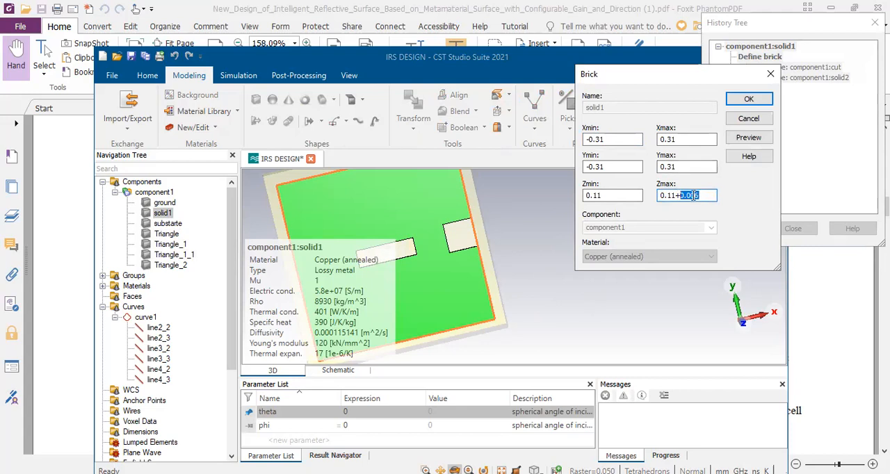
{"action": "left_click", "coordinate": [742, 124]}
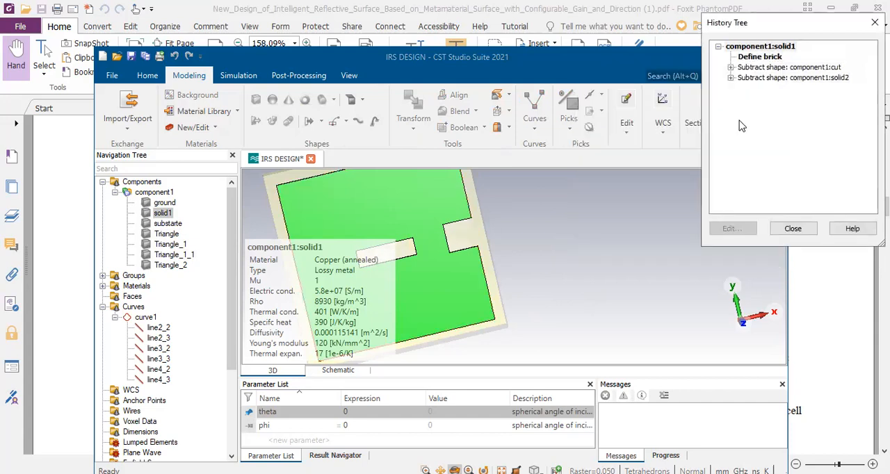
{"action": "left_click", "coordinate": [792, 229]}
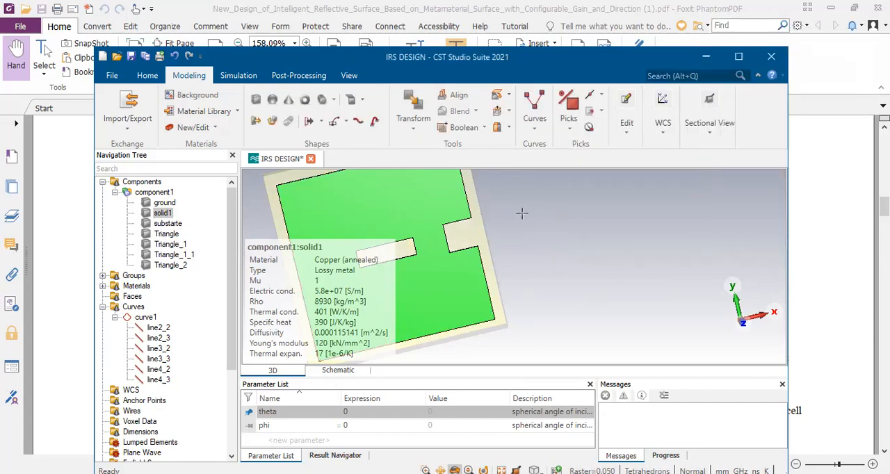
Edit the Thicken Sheet operation of the solid Triangle, setting its thickness to 0.006 mm
{"action": "left_click", "coordinate": [167, 233]}
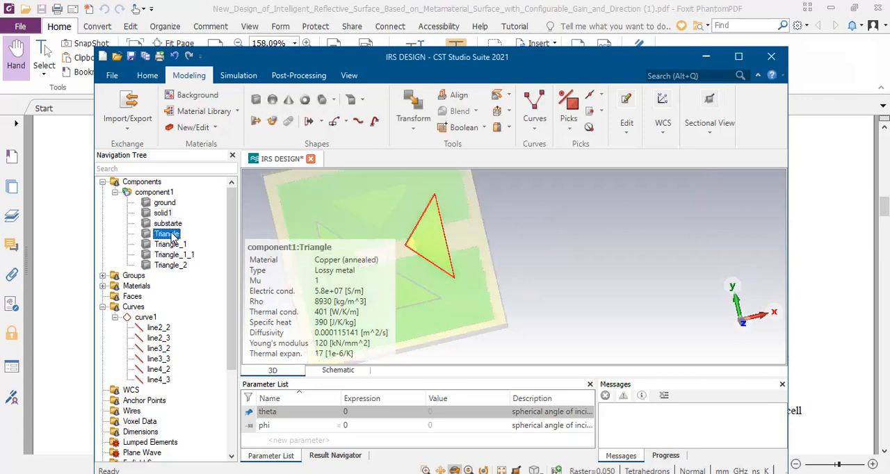
{"action": "double_click", "coordinate": [172, 236]}
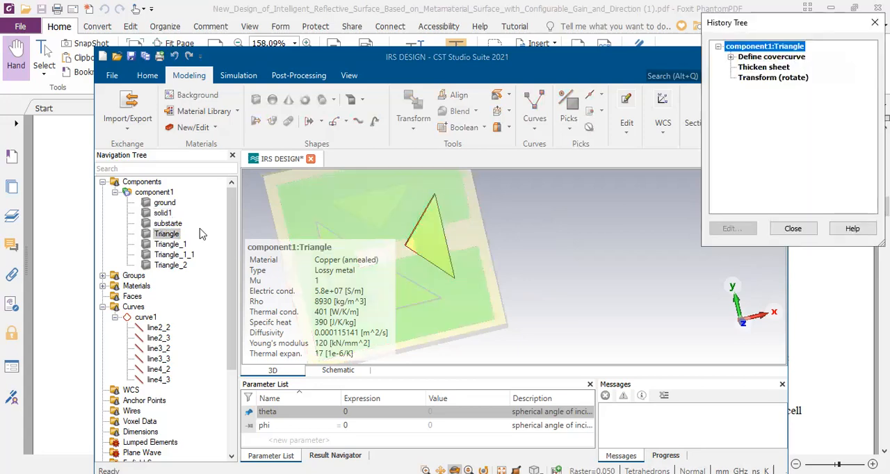
{"action": "double_click", "coordinate": [774, 78]}
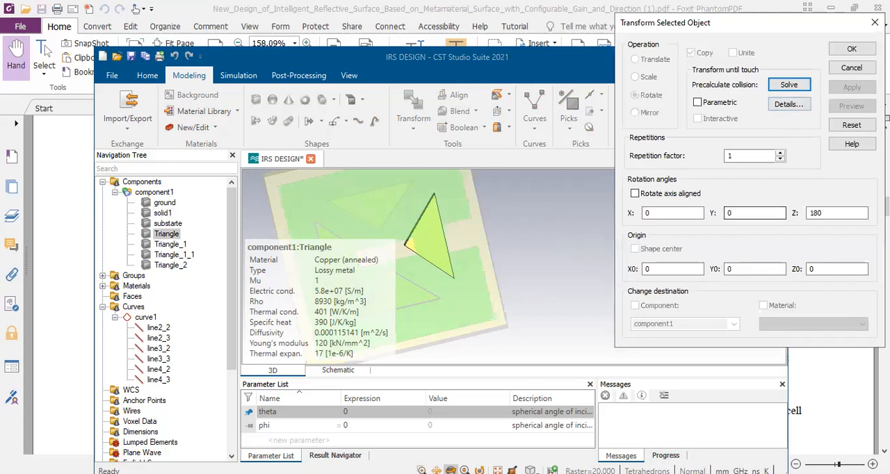
{"action": "left_click", "coordinate": [849, 72]}
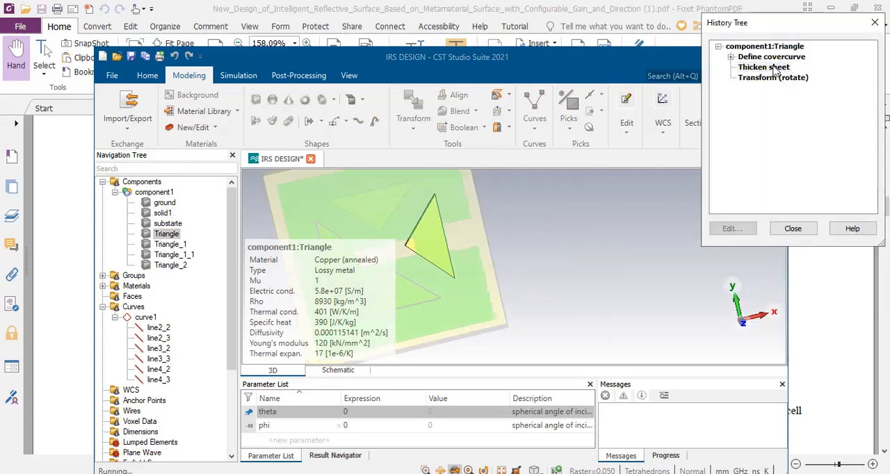
{"action": "double_click", "coordinate": [774, 67]}
{"action": "left_click", "coordinate": [661, 173]}
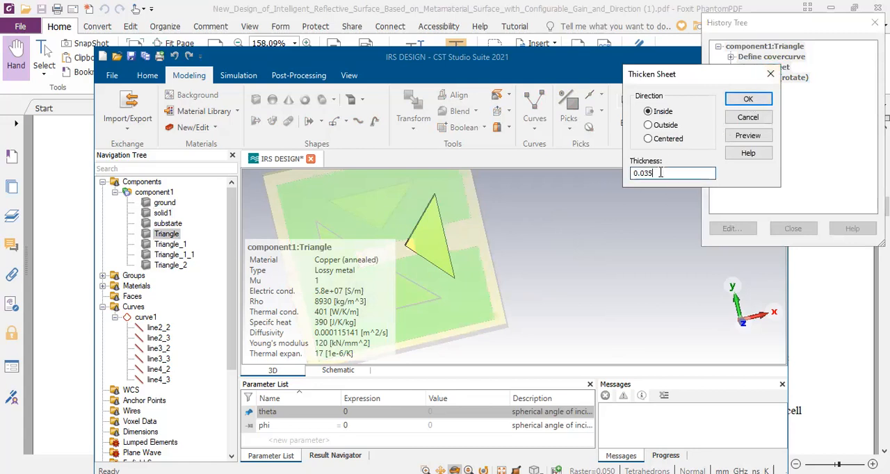
{"action": "key", "text": "BackSpace"}
{"action": "key", "text": "BackSpace"}
{"action": "type", "text": "06"}
{"action": "left_click", "coordinate": [736, 103]}
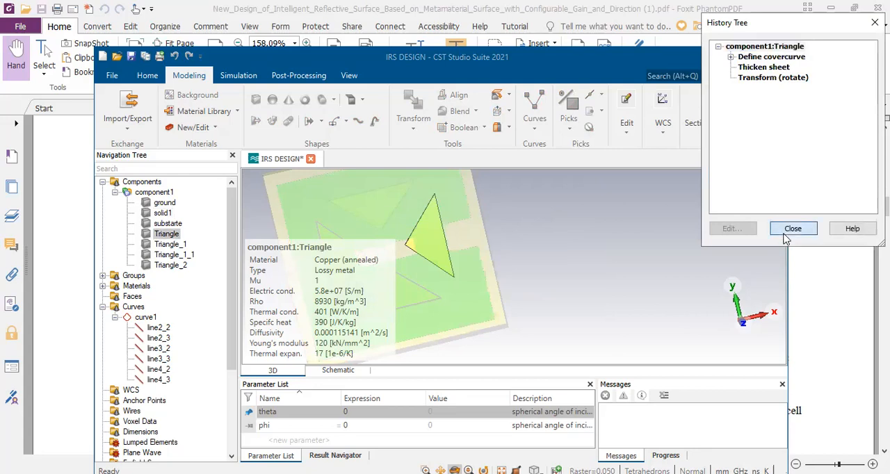
{"action": "left_click", "coordinate": [785, 230]}
Inspect the model from the side and recheck the Z limits in solid1's brick definition
{"action": "left_click_drag", "start_coordinate": [397, 236], "coordinate": [616, 241]}
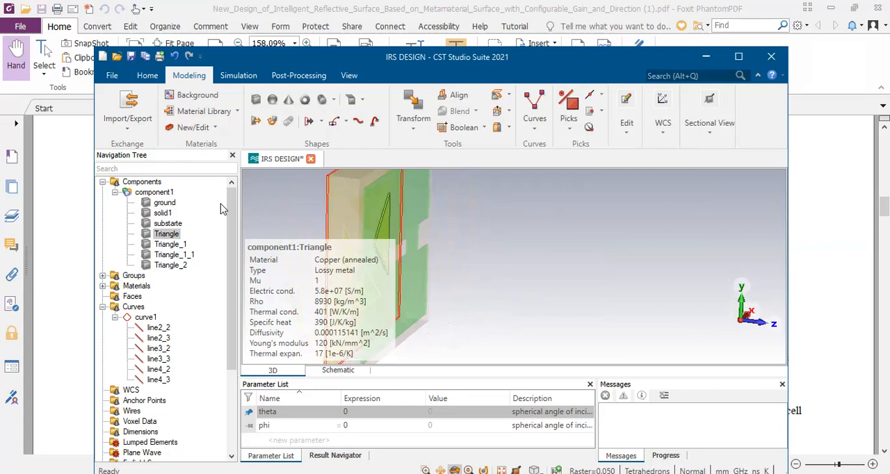
{"action": "double_click", "coordinate": [164, 214]}
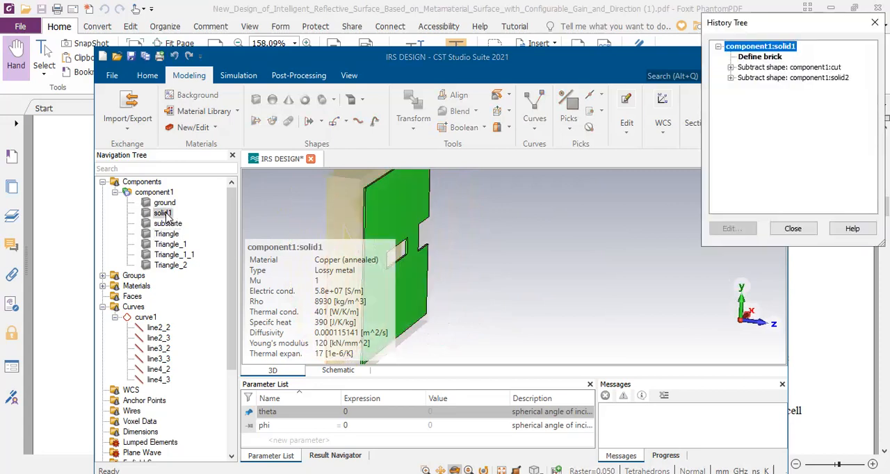
{"action": "left_click", "coordinate": [764, 57]}
{"action": "double_click", "coordinate": [772, 60]}
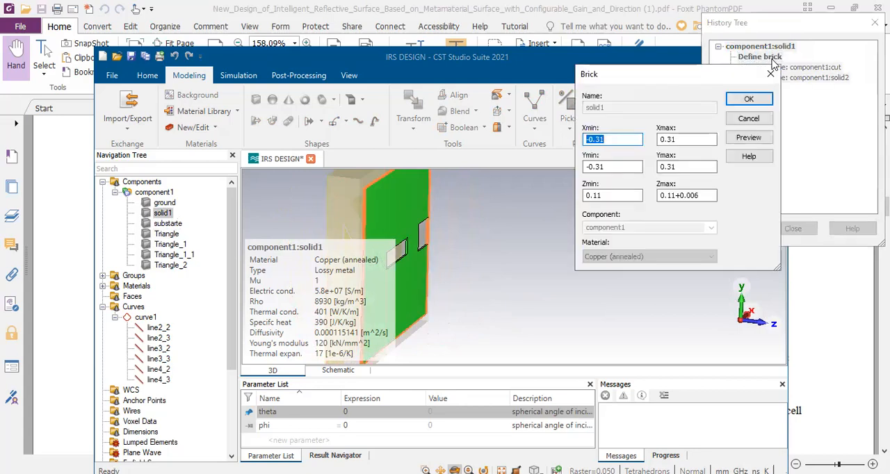
{"action": "left_click", "coordinate": [748, 118]}
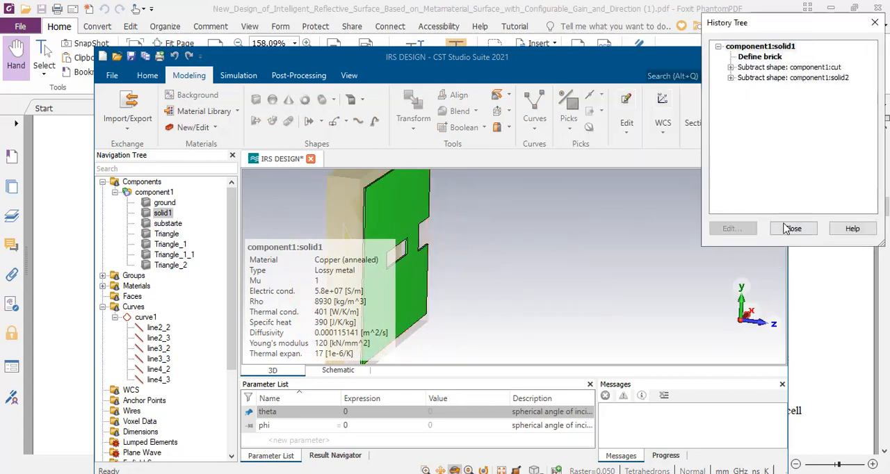
{"action": "left_click", "coordinate": [792, 229]}
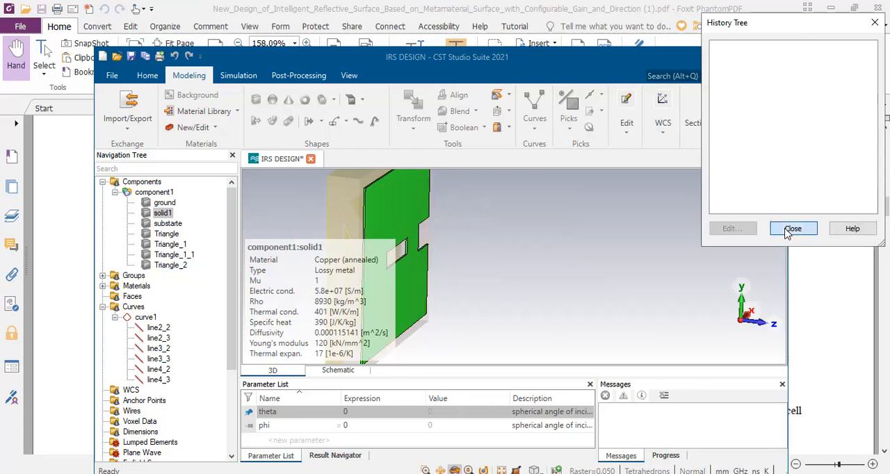
Edit the Thicken Sheet operation of the solid Triangle_1, setting its thickness to 0.006 mm
{"action": "left_click", "coordinate": [171, 244]}
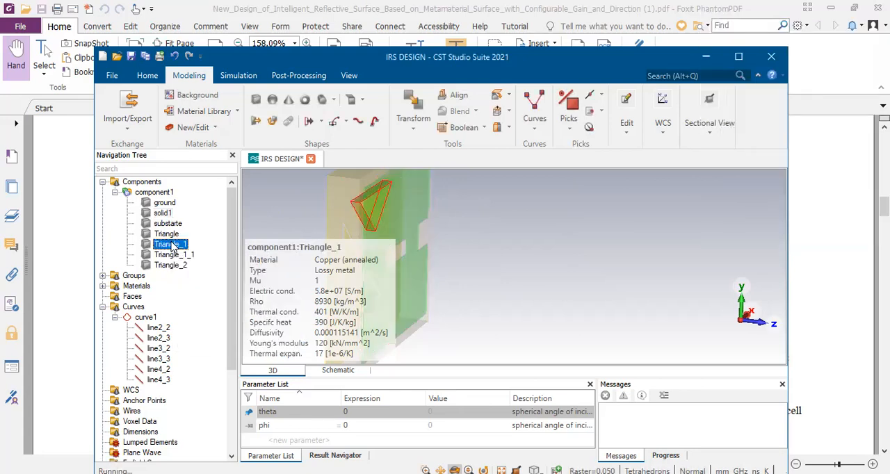
{"action": "double_click", "coordinate": [171, 244]}
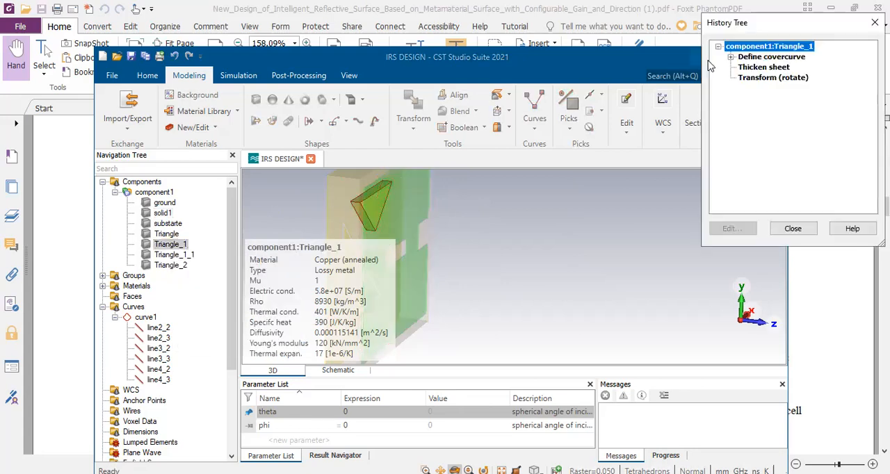
{"action": "double_click", "coordinate": [761, 70]}
{"action": "left_click", "coordinate": [664, 175]}
{"action": "key", "text": "BackSpace"}
{"action": "key", "text": "BackSpace"}
{"action": "key", "text": "BackSpace"}
{"action": "type", "text": "06"}
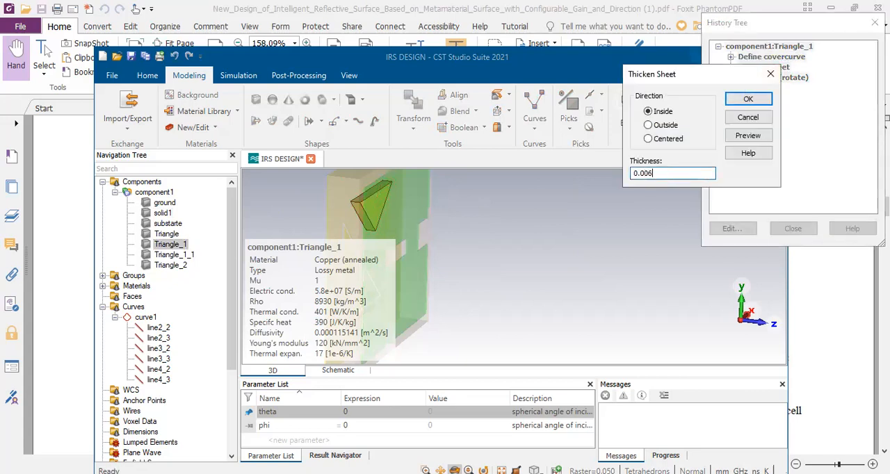
{"action": "left_click", "coordinate": [749, 99]}
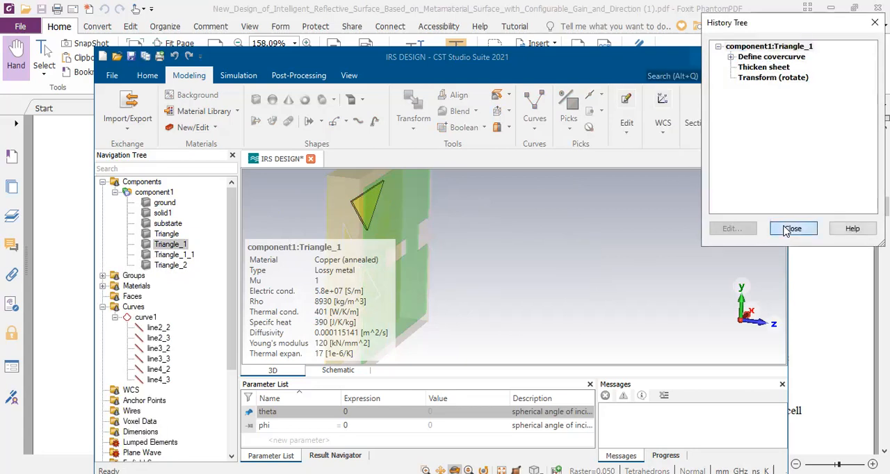
{"action": "left_click", "coordinate": [792, 229]}
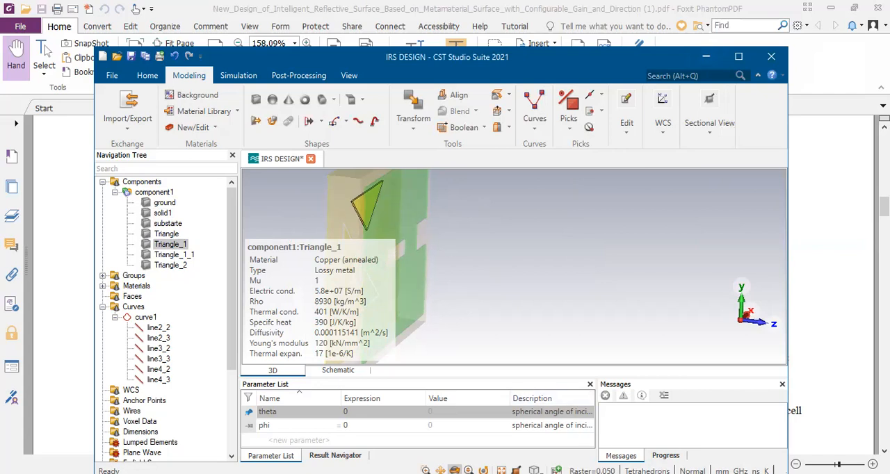
Translate the four triangle solids together by 0.11 mm along Z, without copying them
{"action": "left_click", "coordinate": [440, 470]}
{"action": "left_click_drag", "start_coordinate": [432, 270], "coordinate": [596, 247]}
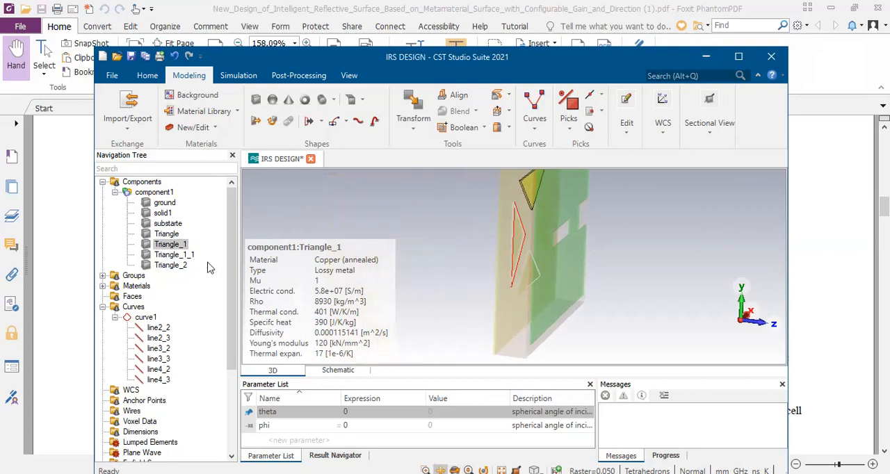
{"action": "left_click", "coordinate": [167, 234]}
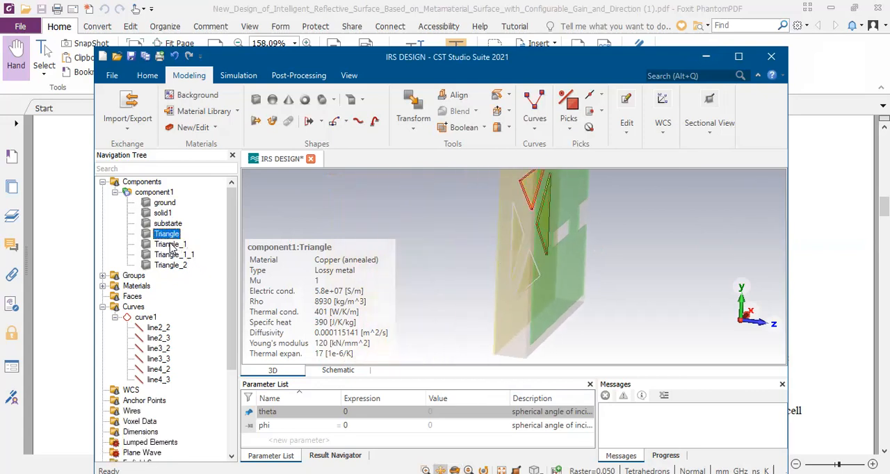
{"action": "left_click", "coordinate": [169, 256], "text": "shift"}
{"action": "left_click", "coordinate": [170, 265], "text": "shift"}
{"action": "right_click", "coordinate": [170, 264]}
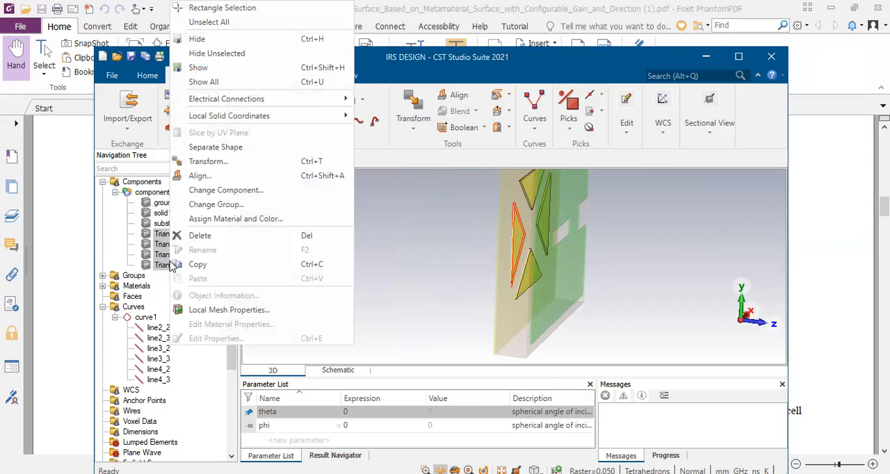
{"action": "left_click", "coordinate": [216, 162]}
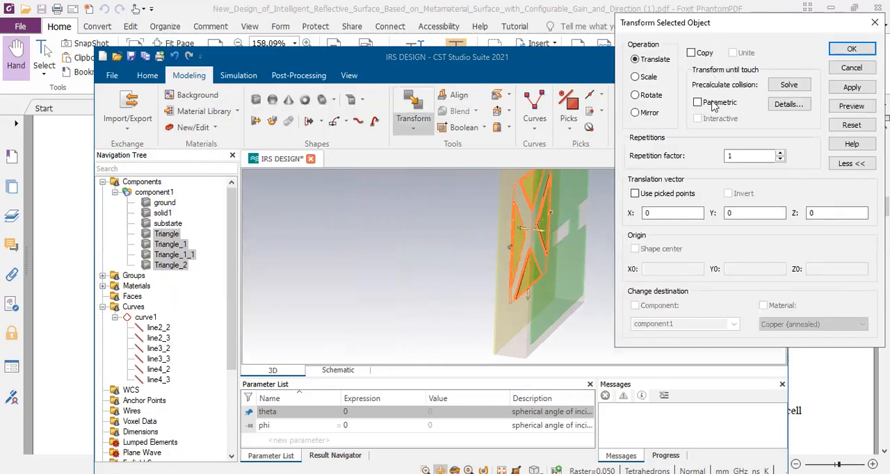
{"action": "left_click", "coordinate": [829, 214]}
{"action": "type", "text": ".12"}
{"action": "key", "text": "BackSpace"}
{"action": "type", "text": "1"}
{"action": "left_click", "coordinate": [847, 108]}
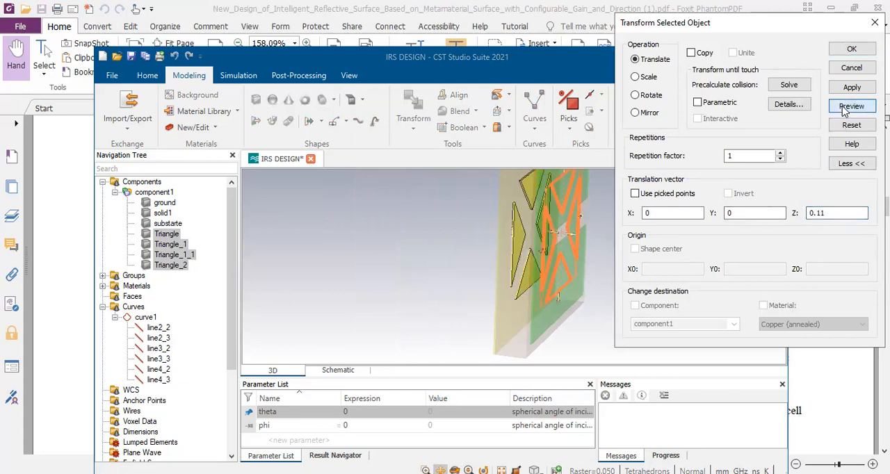
{"action": "left_click", "coordinate": [850, 52]}
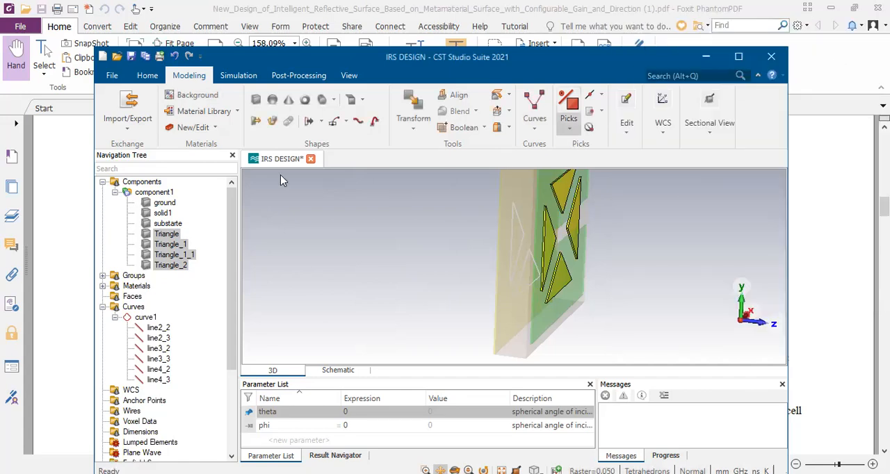
Subtract the solids Triangle, Triangle_1, Triangle_1_1 and Triangle_2 from the patch solid1
{"action": "left_click", "coordinate": [159, 182]}
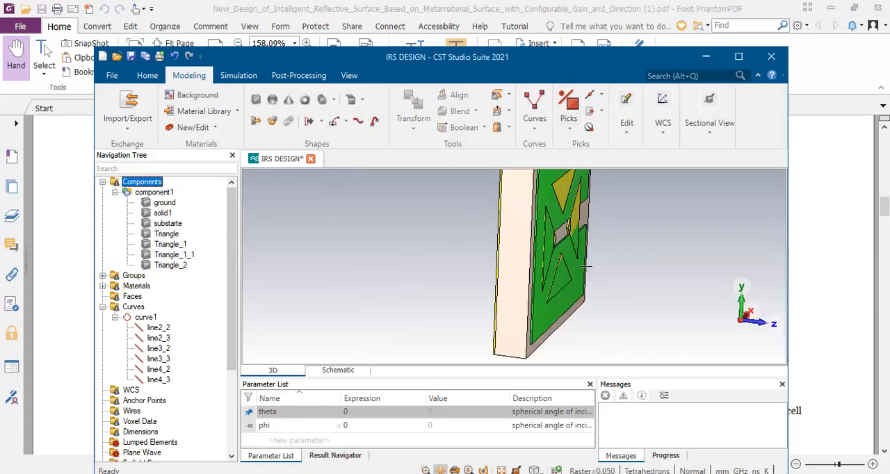
{"action": "key", "text": "space"}
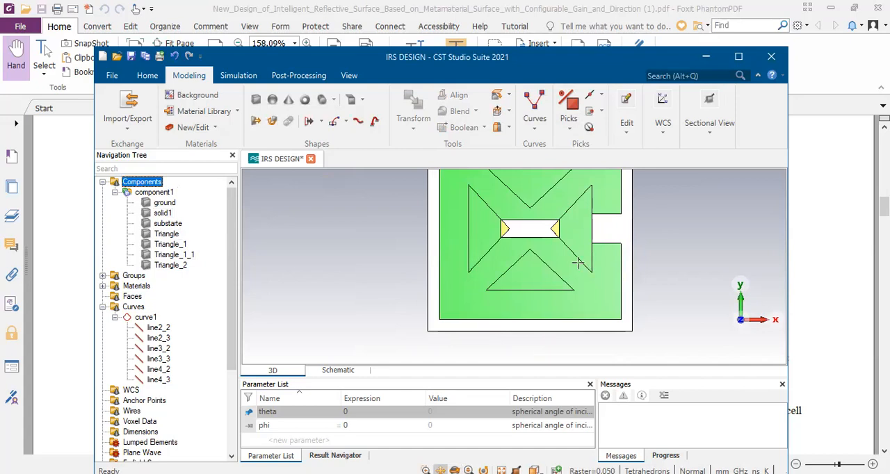
{"action": "left_click", "coordinate": [163, 213]}
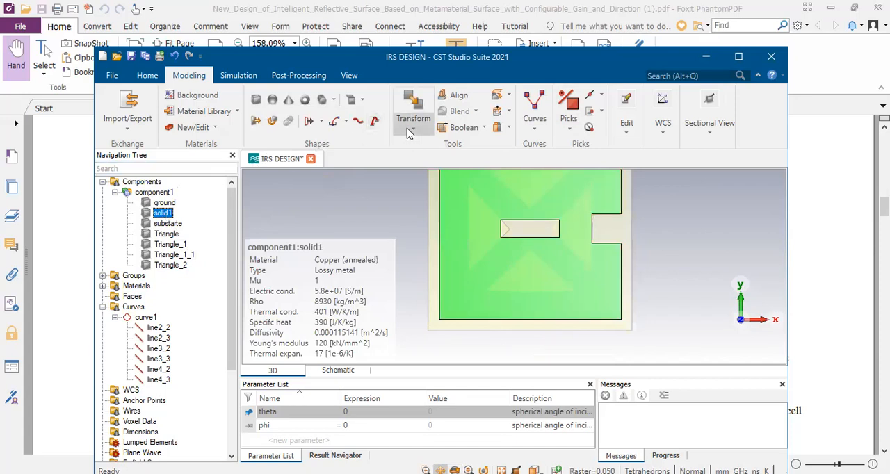
{"action": "left_click", "coordinate": [410, 130]}
{"action": "left_click", "coordinate": [485, 130]}
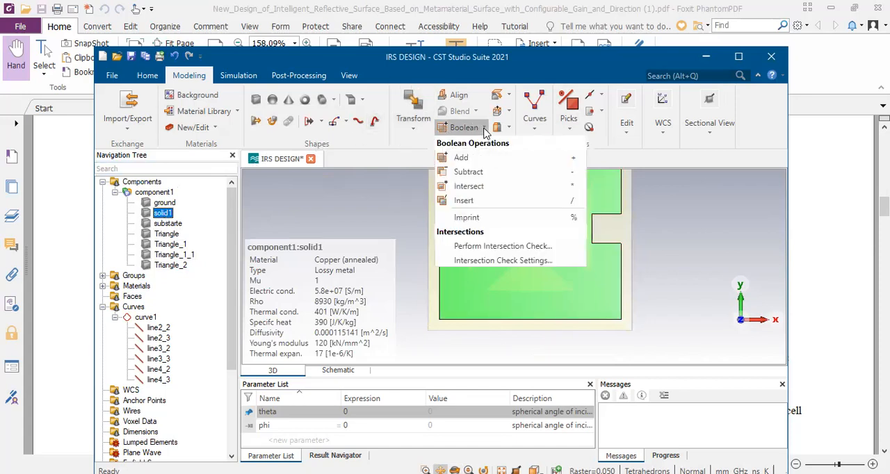
{"action": "left_click", "coordinate": [485, 131]}
{"action": "left_click", "coordinate": [486, 130]}
{"action": "left_click", "coordinate": [479, 173]}
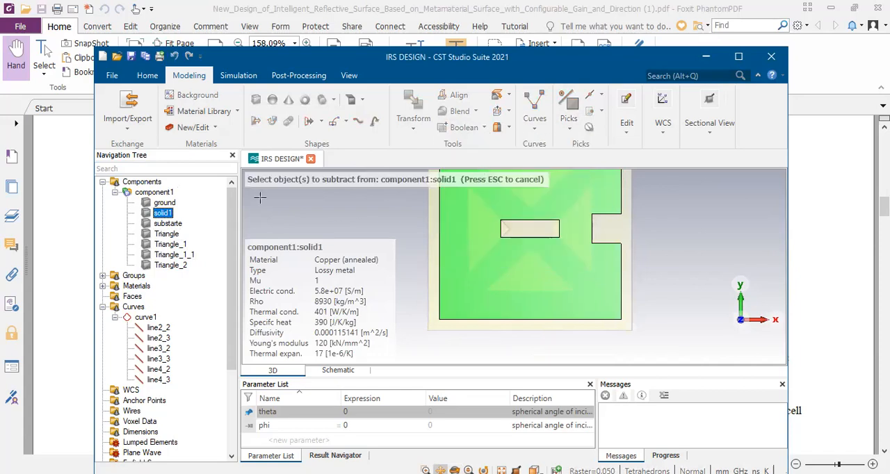
{"action": "left_click", "coordinate": [166, 235]}
{"action": "left_click", "coordinate": [168, 245], "text": "shift"}
{"action": "left_click", "coordinate": [171, 255], "text": "shift"}
{"action": "left_click", "coordinate": [166, 265], "text": "shift"}
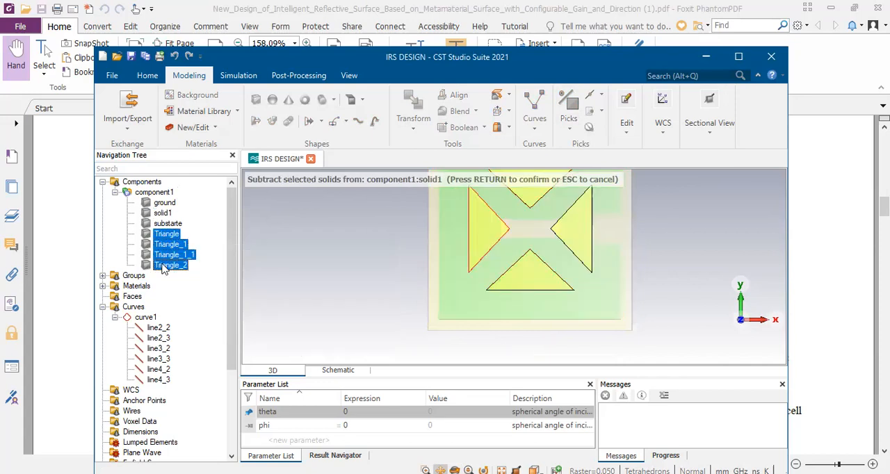
{"action": "key", "text": "Return"}
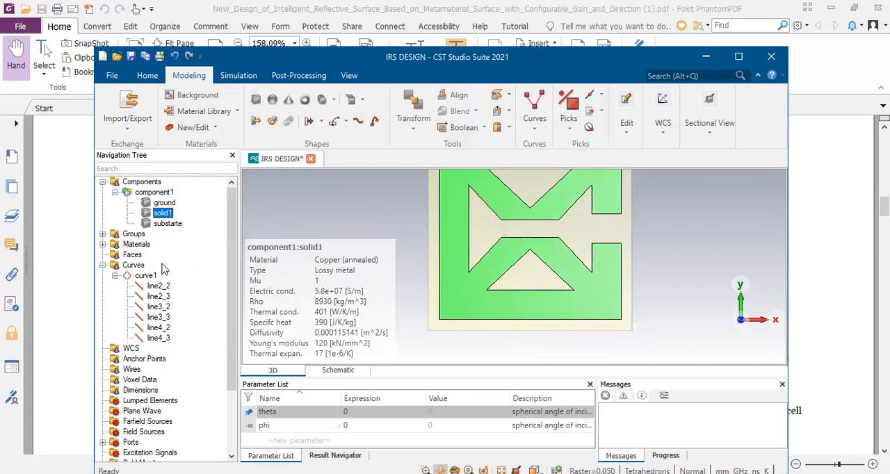
{"action": "left_click", "coordinate": [142, 182]}
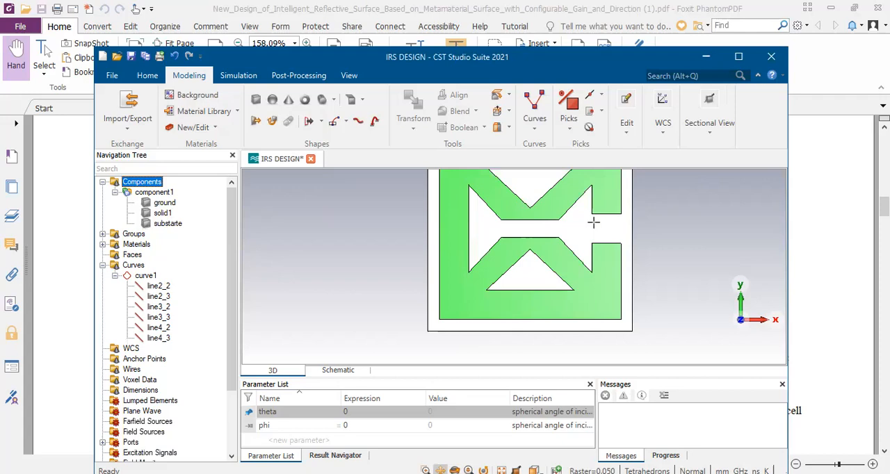
Examine the front-side unit cell figure in the PDF paper, and return to CST Studio Suite with its window maximized
{"action": "left_click", "coordinate": [537, 130]}
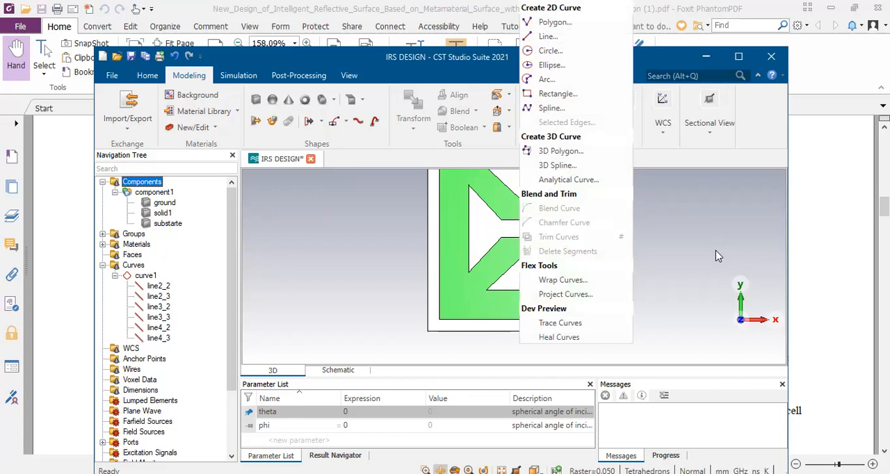
{"action": "key", "text": "Down"}
{"action": "key", "text": "Down"}
{"action": "left_click", "coordinate": [65, 295]}
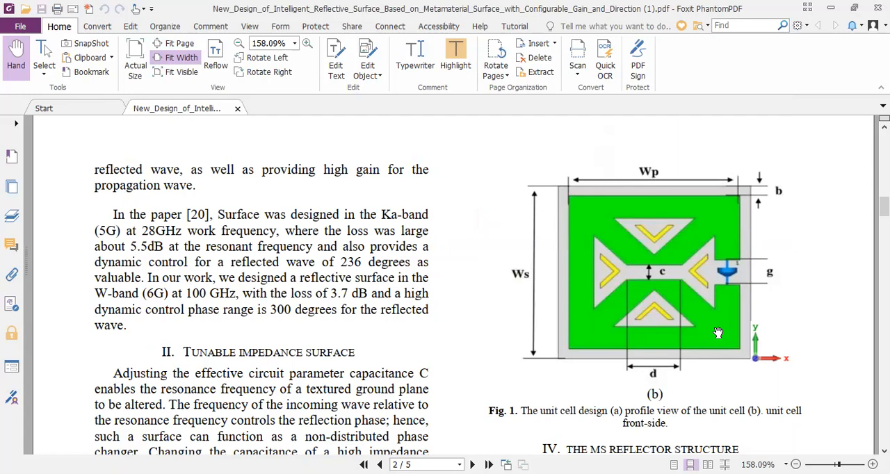
{"action": "key", "text": "alt+Tab"}
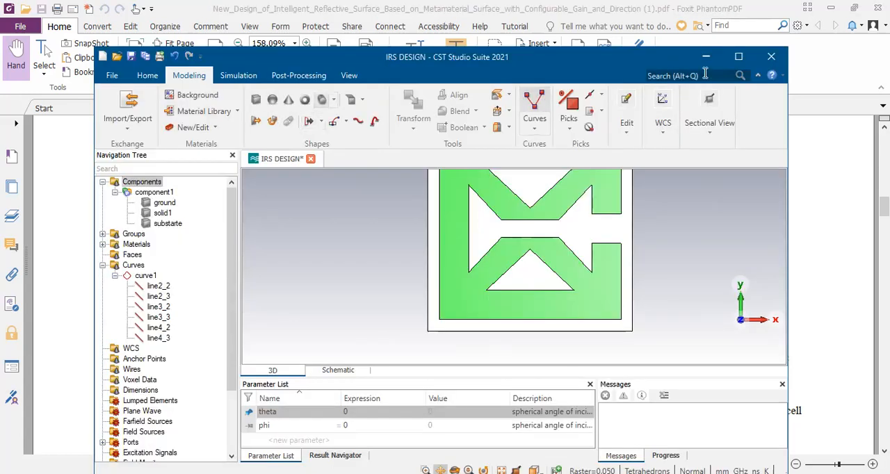
{"action": "left_click", "coordinate": [739, 56]}
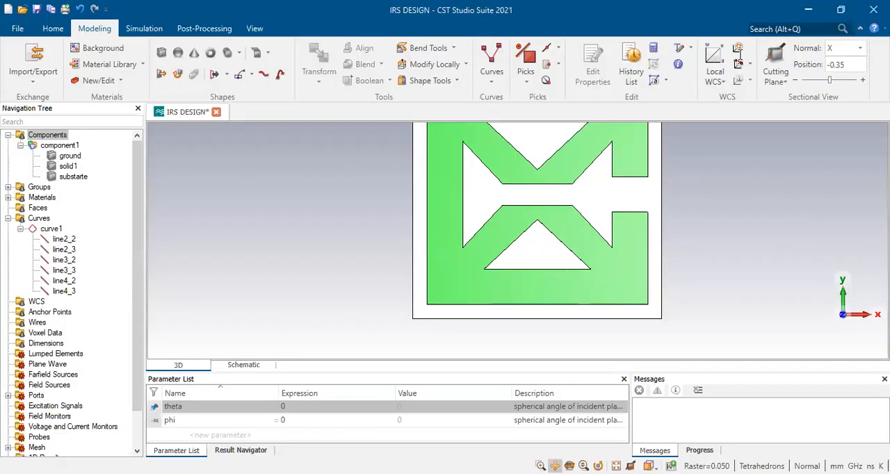
{"action": "left_click", "coordinate": [267, 55]}
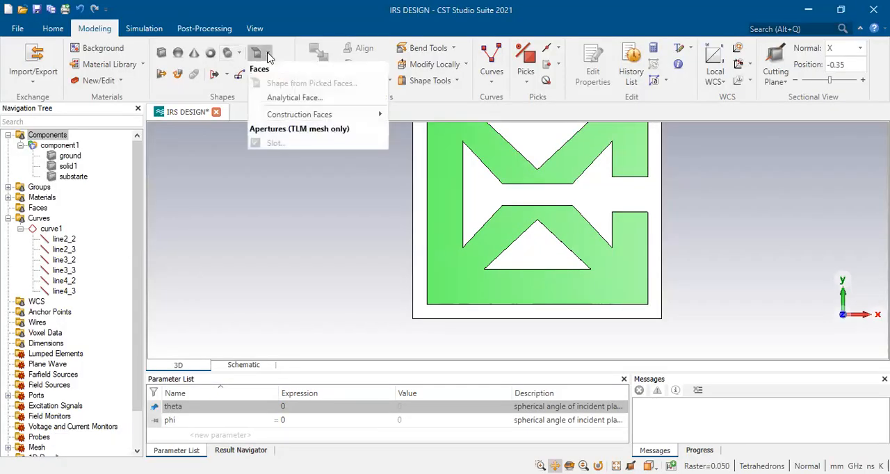
{"action": "left_click", "coordinate": [195, 55]}
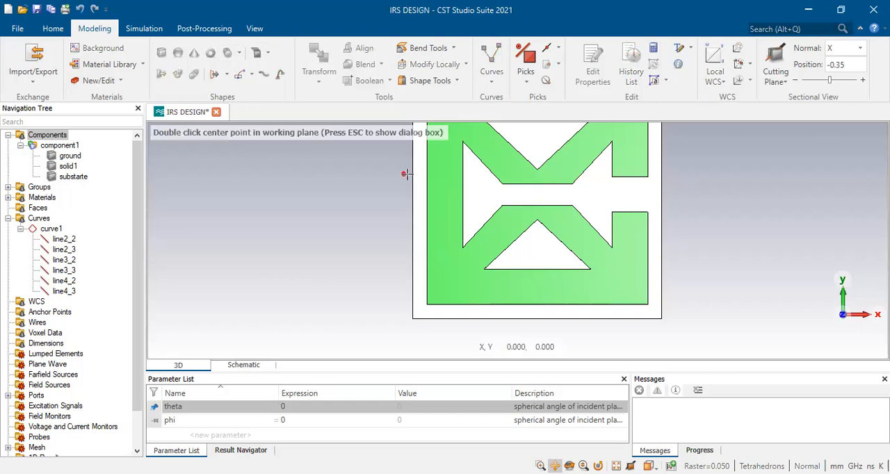
{"action": "key", "text": "Escape"}
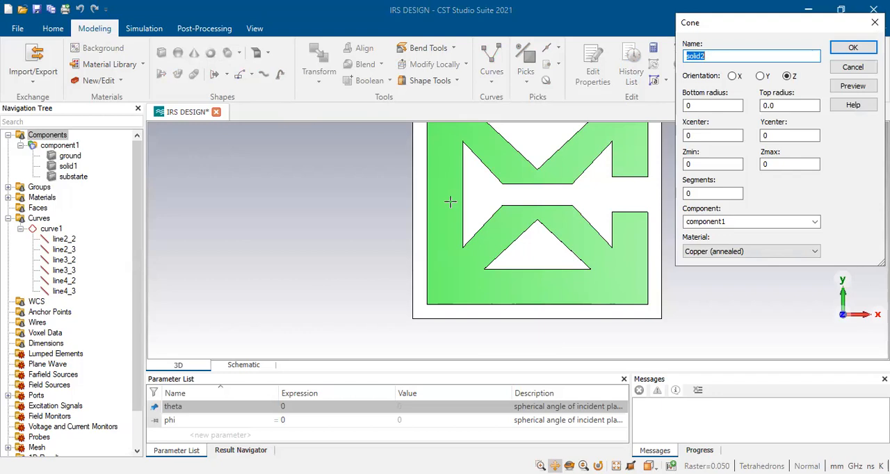
{"action": "left_click", "coordinate": [693, 164]}
{"action": "type", "text": ".11"}
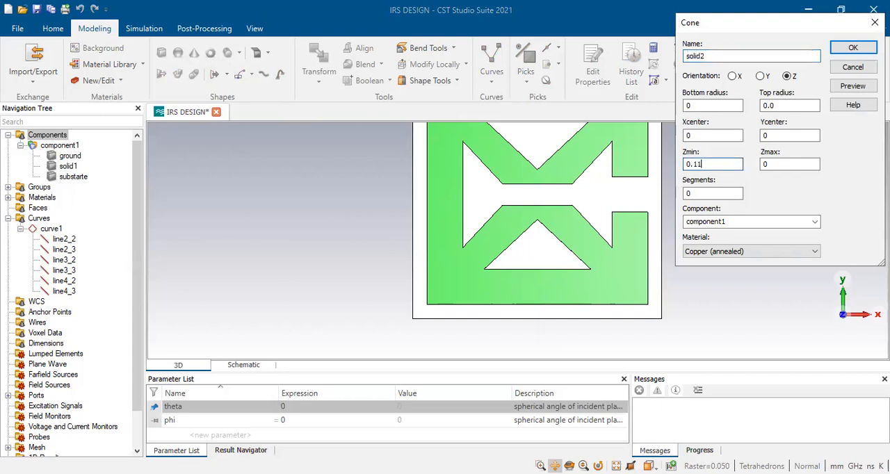
{"action": "key", "text": "Tab"}
{"action": "type", "text": "0."}
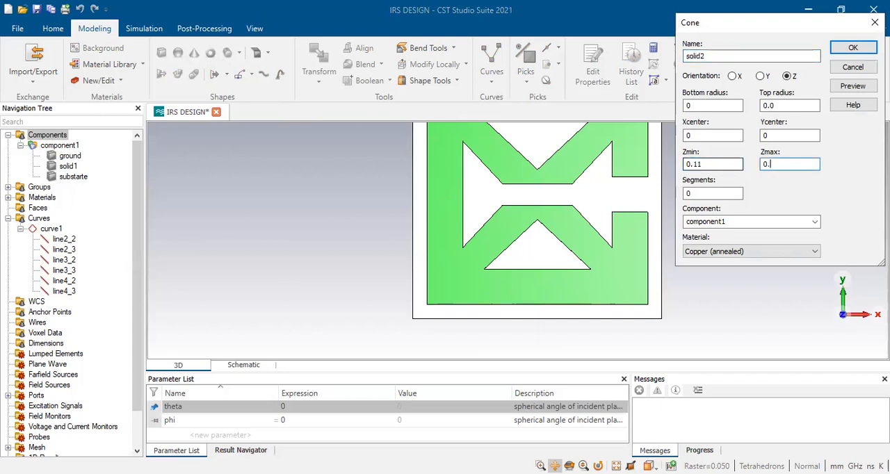
{"action": "type", "text": "11+0.006"}
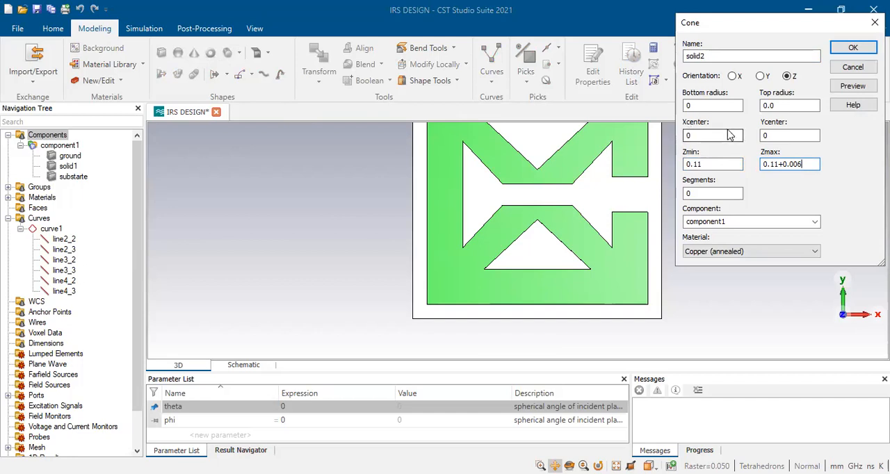
{"action": "double_click", "coordinate": [708, 102]}
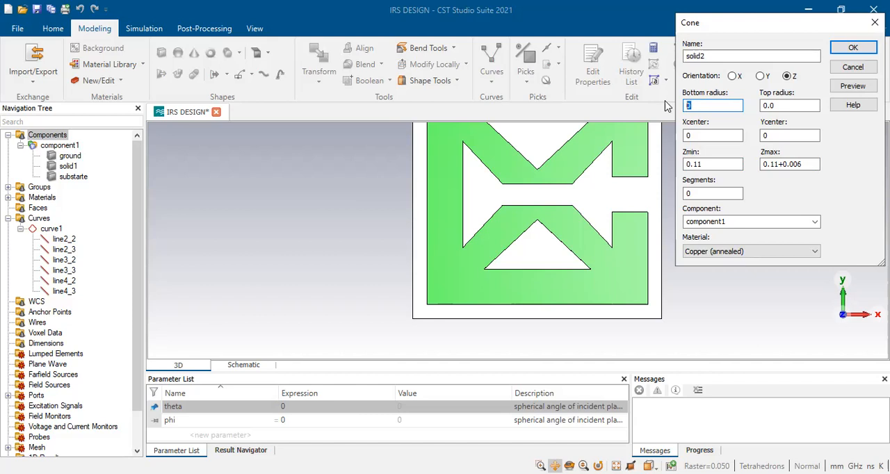
{"action": "type", "text": "5"}
{"action": "key", "text": "Tab"}
{"action": "type", "text": "2"}
{"action": "left_click", "coordinate": [855, 87]}
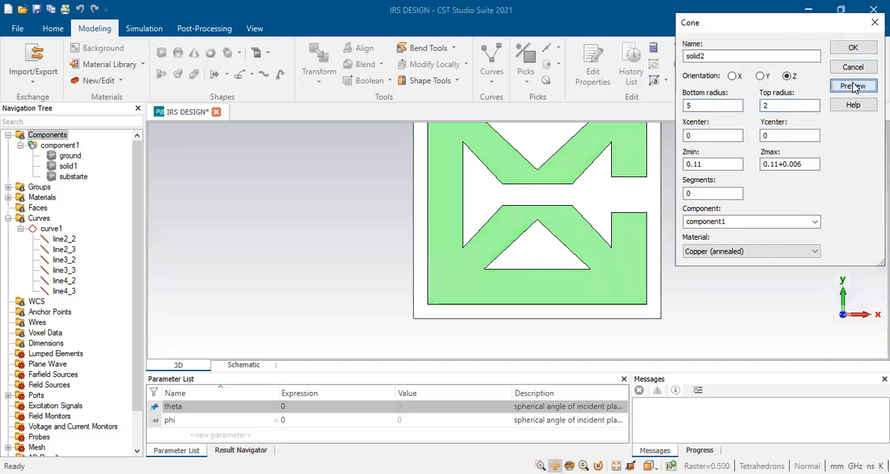
{"action": "left_click_drag", "start_coordinate": [587, 237], "coordinate": [365, 233]}
{"action": "scroll", "coordinate": [484, 226], "scroll_direction": "up", "scroll_amount": 3}
{"action": "scroll", "coordinate": [485, 226], "scroll_direction": "down", "scroll_amount": 8}
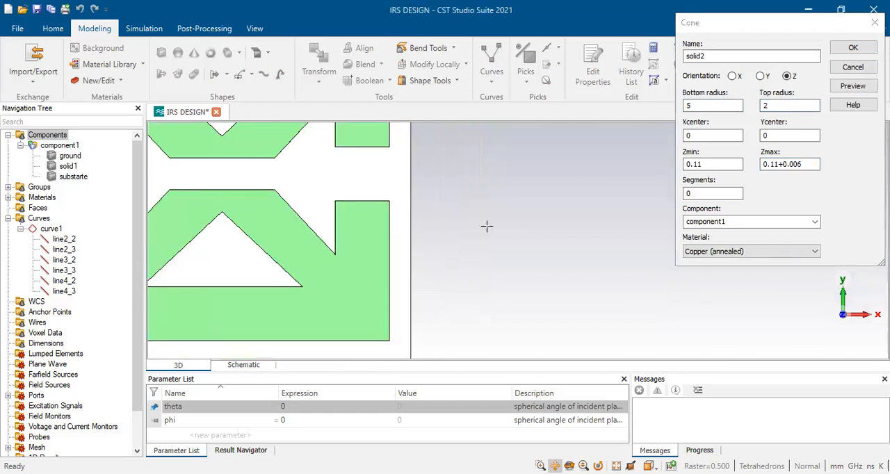
{"action": "scroll", "coordinate": [523, 222], "scroll_direction": "down", "scroll_amount": 1}
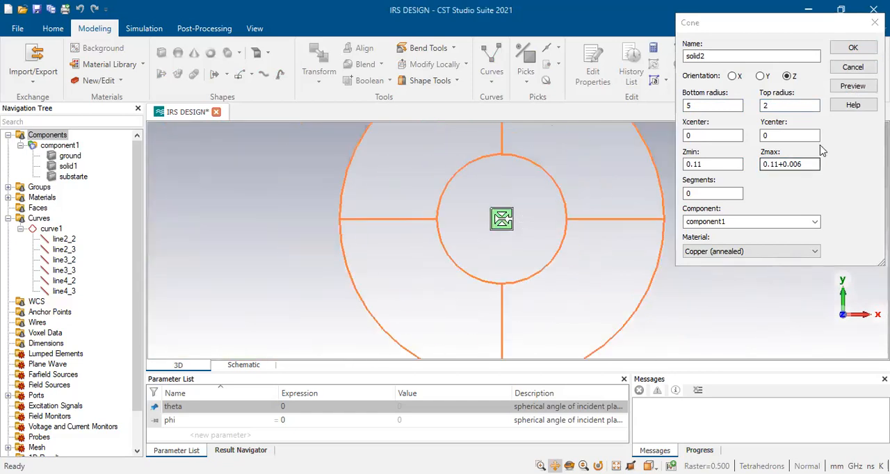
{"action": "left_click", "coordinate": [852, 68]}
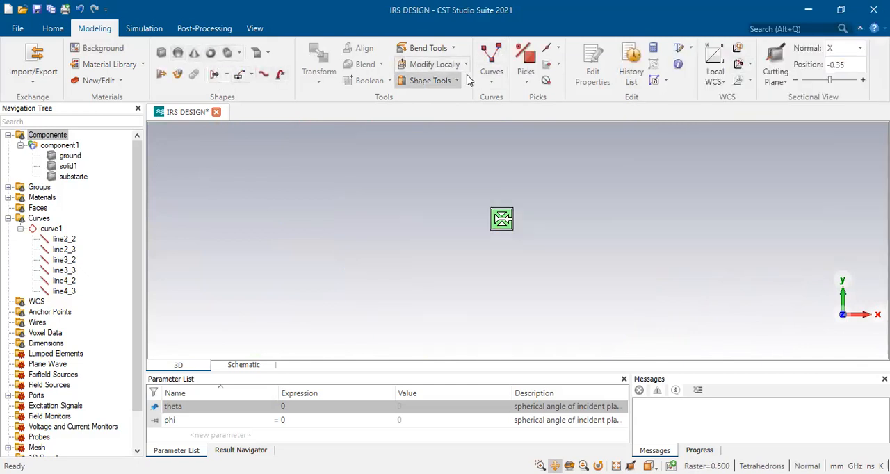
{"action": "left_click", "coordinate": [491, 82]}
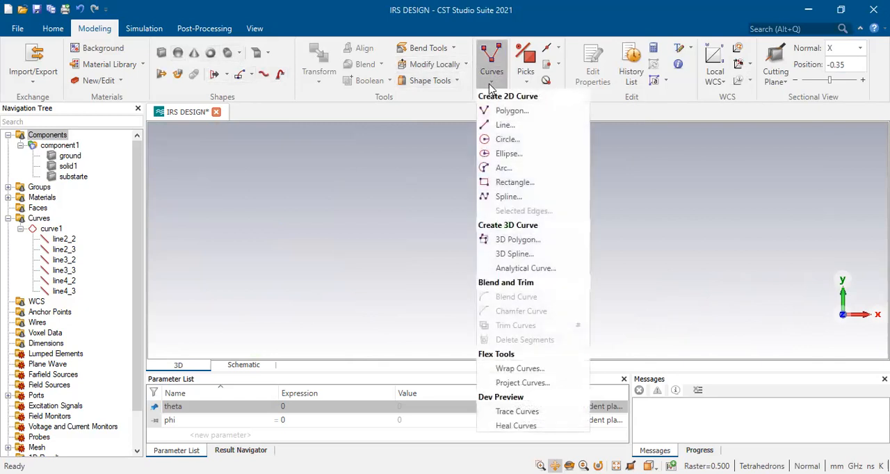
{"action": "left_click", "coordinate": [525, 82]}
{"action": "left_click", "coordinate": [526, 82]}
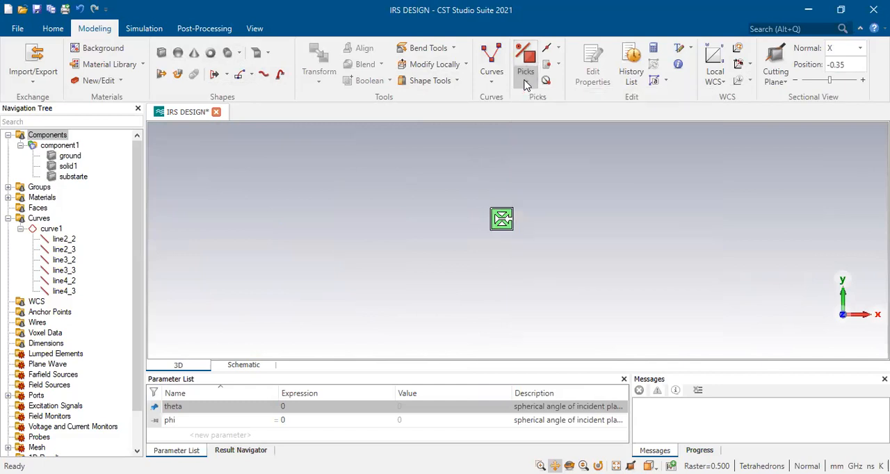
{"action": "left_click", "coordinate": [491, 82]}
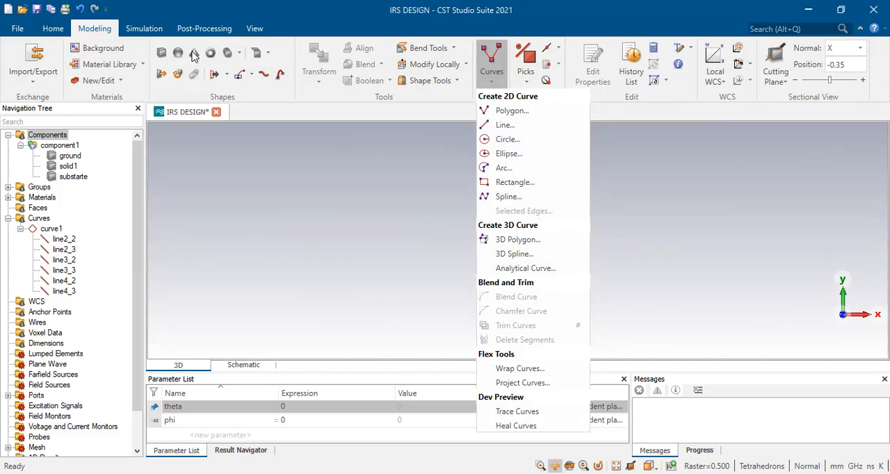
{"action": "left_click", "coordinate": [239, 56]}
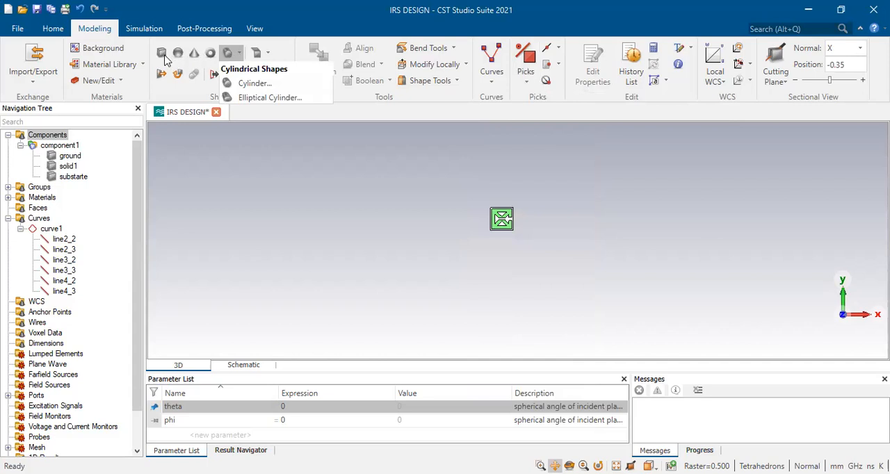
{"action": "left_click", "coordinate": [257, 198]}
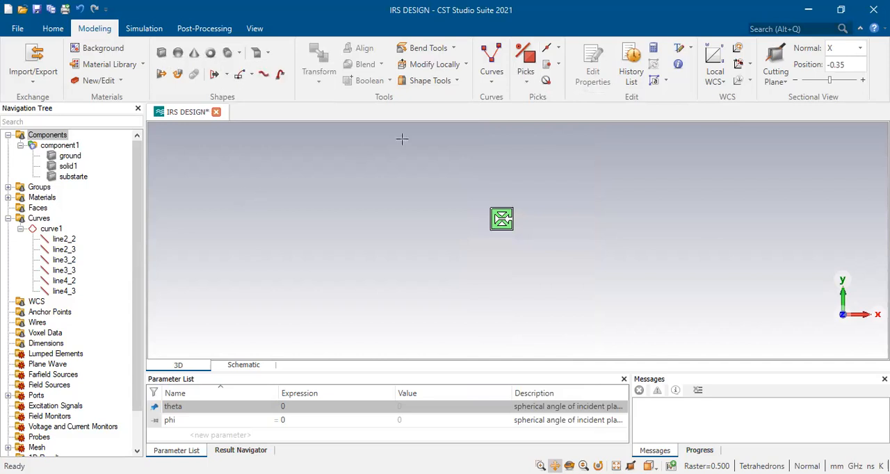
Draw a closed V-shaped polygon curve beside the patch's slot through (0.18, 0.06), (0.14, 0.02), (0.18, -0.02), (0.18, -0.04), (0.12, 0.02) and (0.18, 0.08)
{"action": "left_click", "coordinate": [491, 82]}
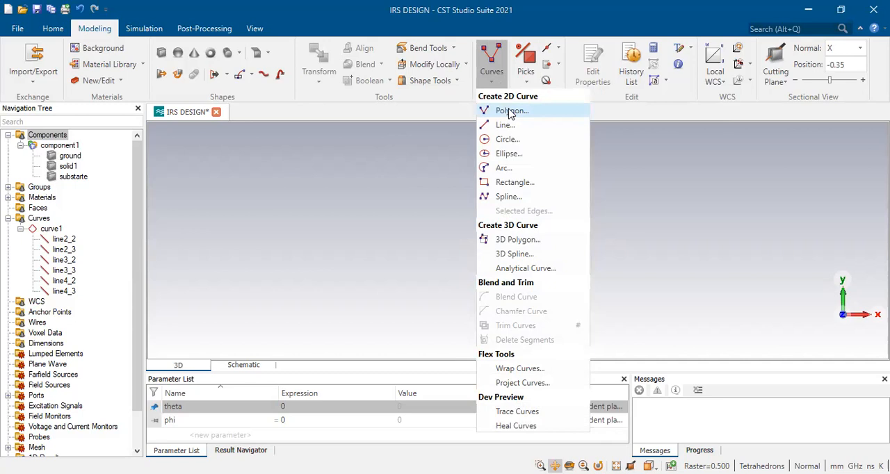
{"action": "left_click", "coordinate": [511, 112]}
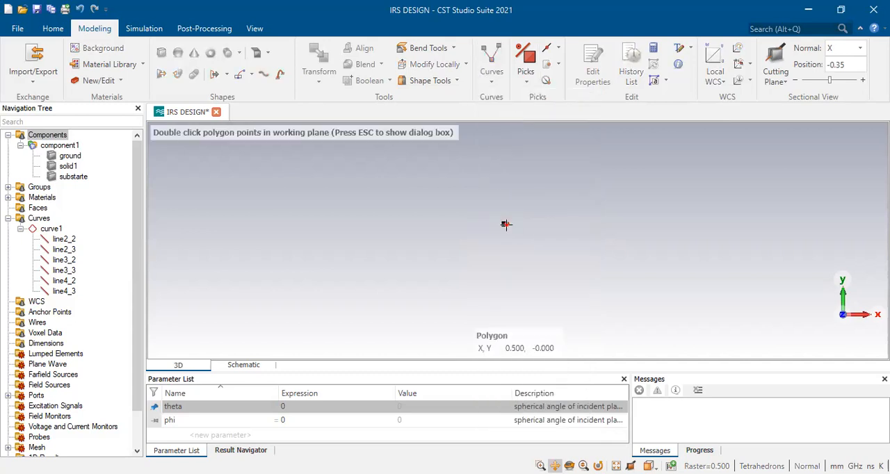
{"action": "scroll", "coordinate": [503, 226], "scroll_direction": "up", "scroll_amount": 10}
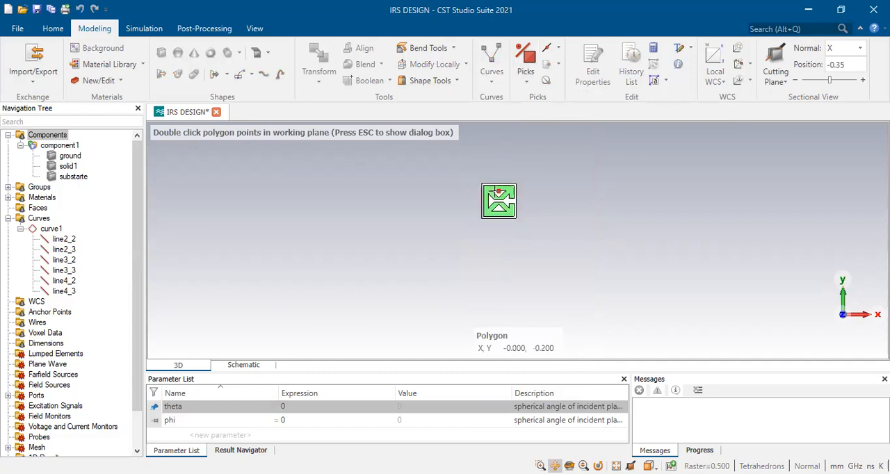
{"action": "scroll", "coordinate": [501, 193], "scroll_direction": "up", "scroll_amount": 4}
{"action": "scroll", "coordinate": [532, 204], "scroll_direction": "down", "scroll_amount": 3}
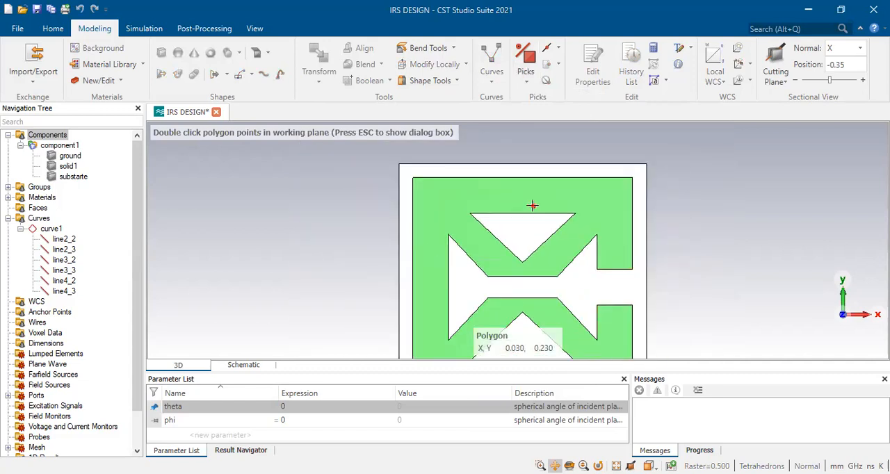
{"action": "double_click", "coordinate": [578, 257]}
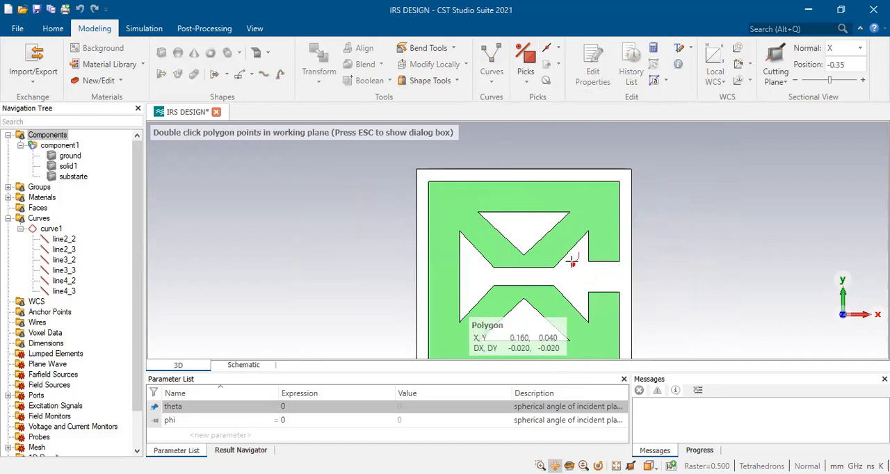
{"action": "double_click", "coordinate": [565, 270]}
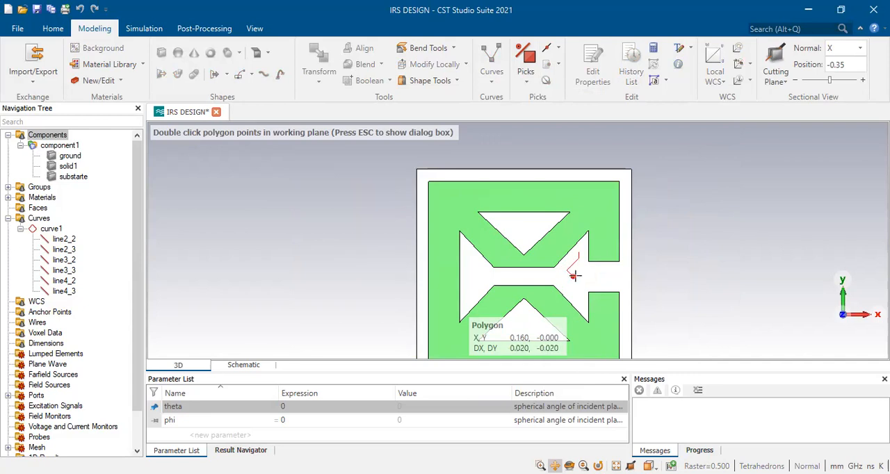
{"action": "double_click", "coordinate": [577, 280]}
{"action": "double_click", "coordinate": [577, 288]}
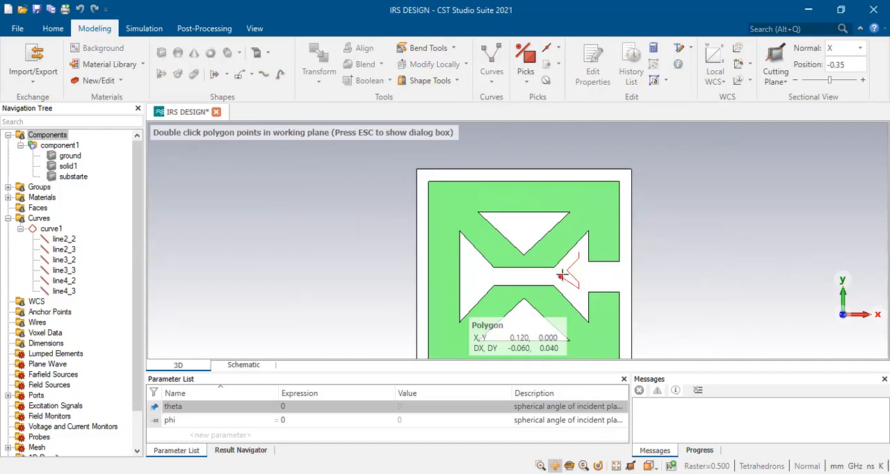
{"action": "double_click", "coordinate": [562, 270]}
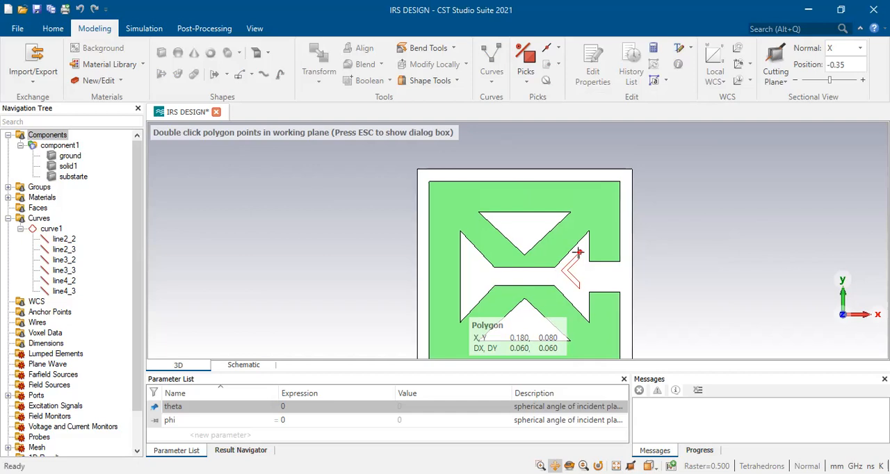
{"action": "double_click", "coordinate": [577, 253]}
{"action": "key", "text": "Escape"}
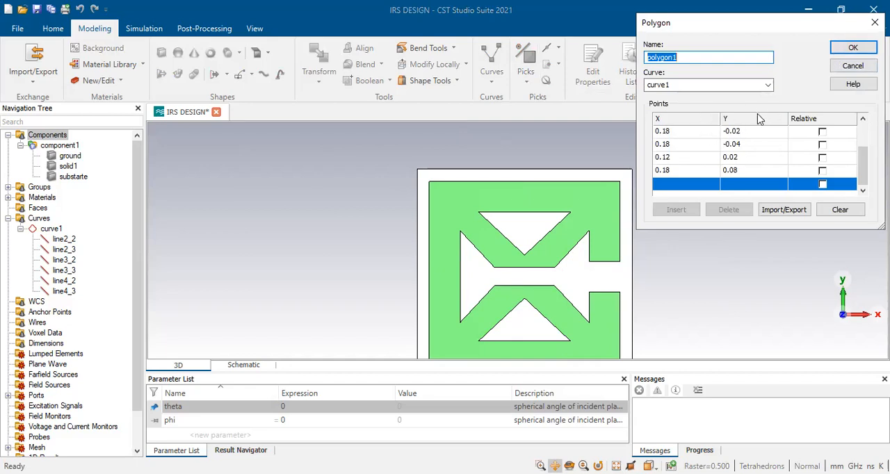
{"action": "left_click", "coordinate": [860, 48]}
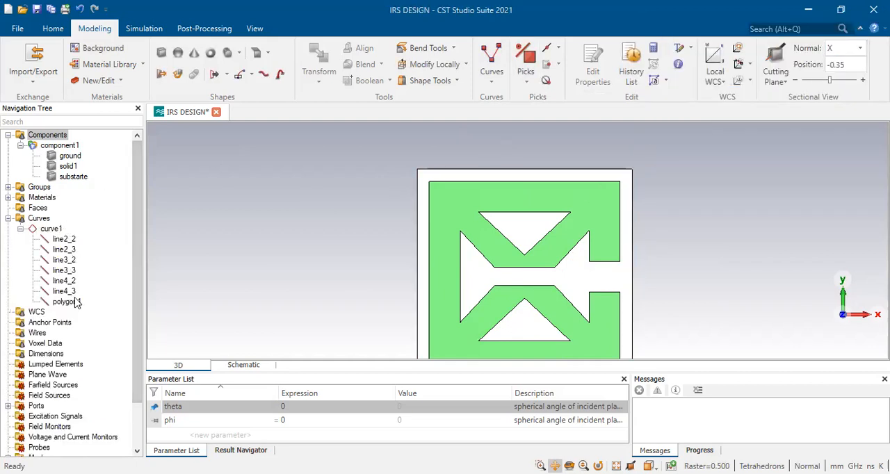
Delete the six leftover line curves line2_2 through line4_3 from curve1, keeping the V-shaped polygon1
{"action": "left_click", "coordinate": [69, 302]}
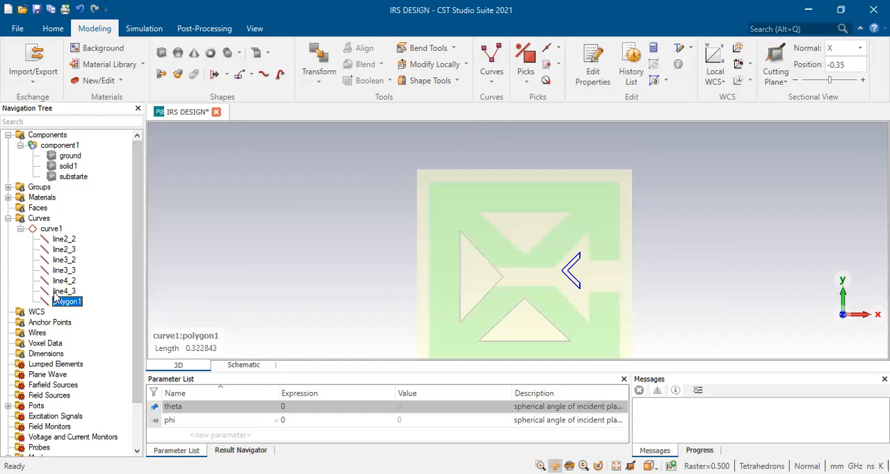
{"action": "left_click", "coordinate": [61, 291]}
{"action": "left_click", "coordinate": [66, 282], "text": "ctrl"}
{"action": "left_click", "coordinate": [68, 272], "text": "ctrl"}
{"action": "left_click", "coordinate": [68, 260], "text": "ctrl"}
{"action": "left_click", "coordinate": [68, 250], "text": "ctrl"}
{"action": "left_click", "coordinate": [70, 240], "text": "ctrl"}
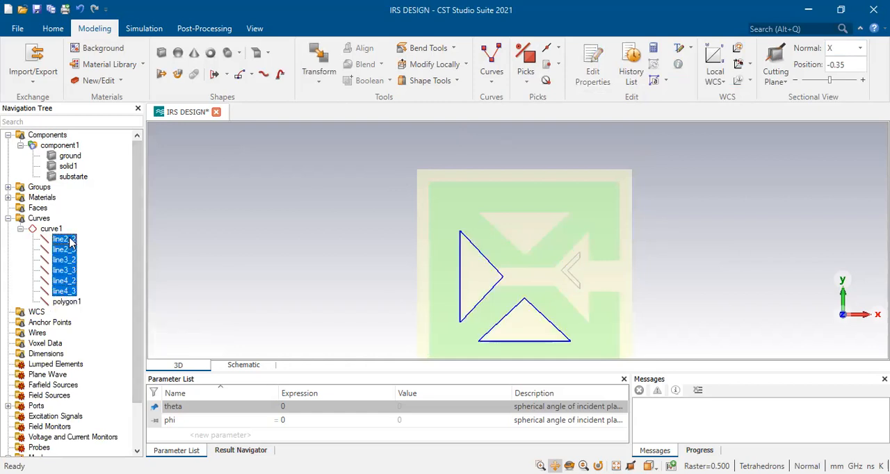
{"action": "key", "text": "Delete"}
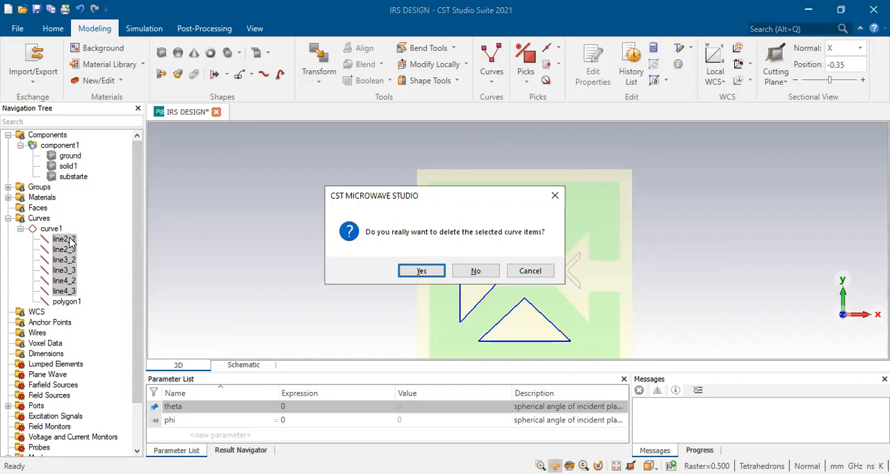
{"action": "key", "text": "Return"}
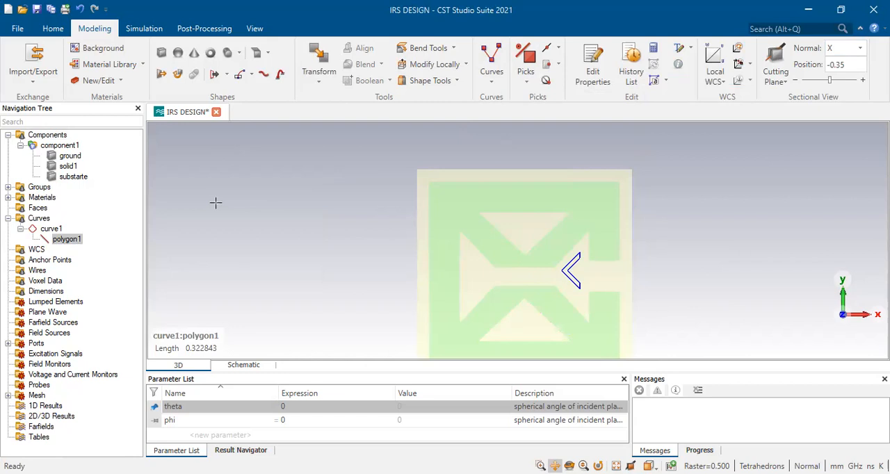
Cover the V-shaped polygon curve as a Copper (annealed) sheet in component1, named V structure
{"action": "left_click", "coordinate": [451, 81]}
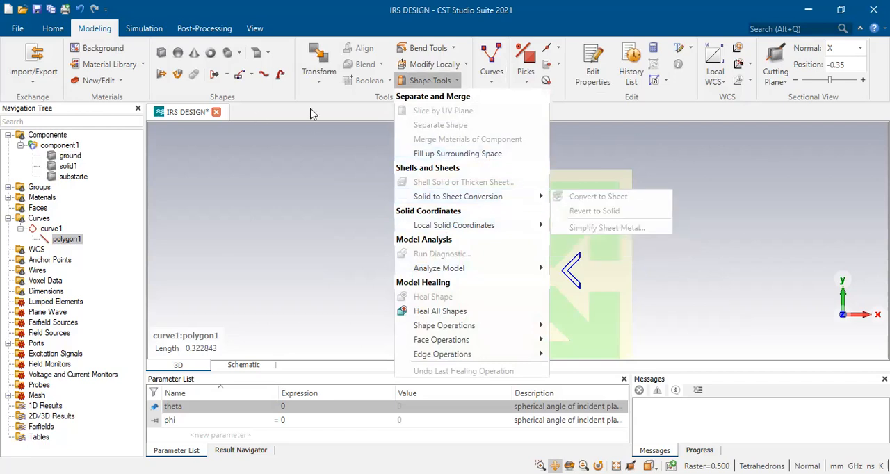
{"action": "left_click", "coordinate": [226, 77]}
{"action": "left_click", "coordinate": [226, 75]}
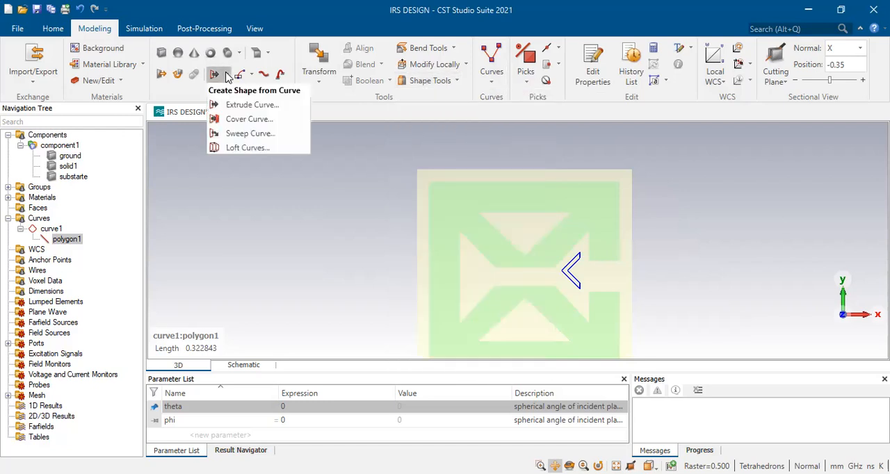
{"action": "left_click", "coordinate": [235, 120]}
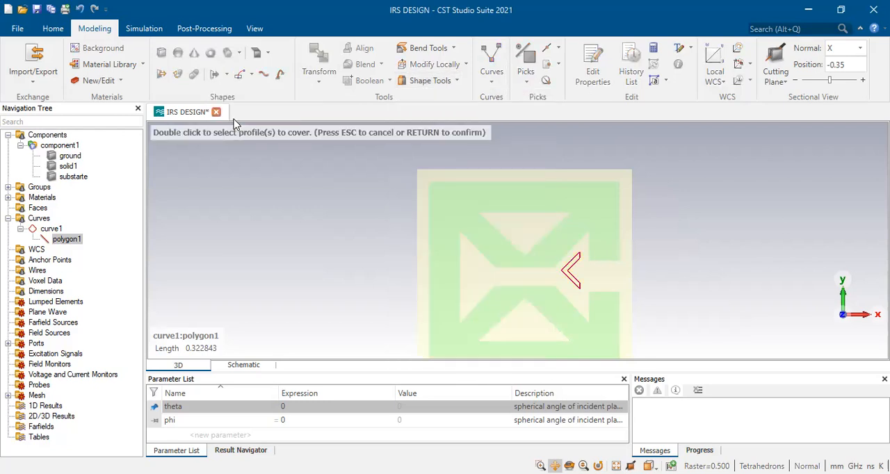
{"action": "double_click", "coordinate": [571, 262]}
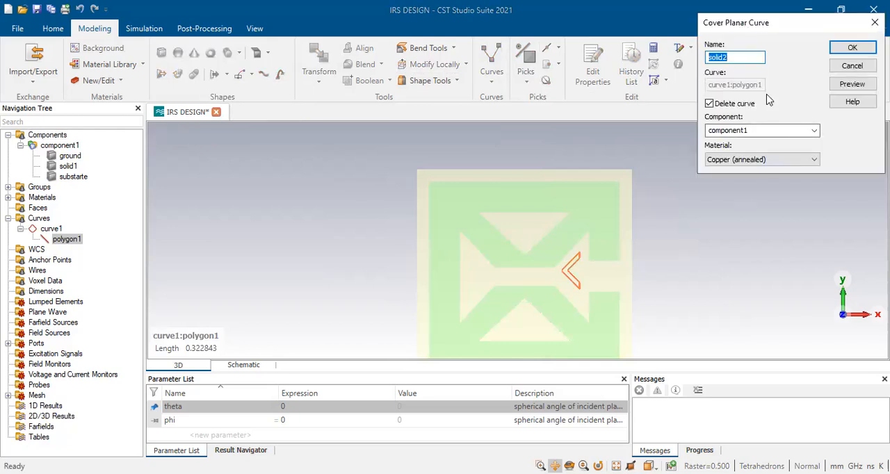
{"action": "type", "text": "V st"}
{"action": "key", "text": "BackSpace"}
{"action": "type", "text": "ucture"}
{"action": "left_click", "coordinate": [852, 48]}
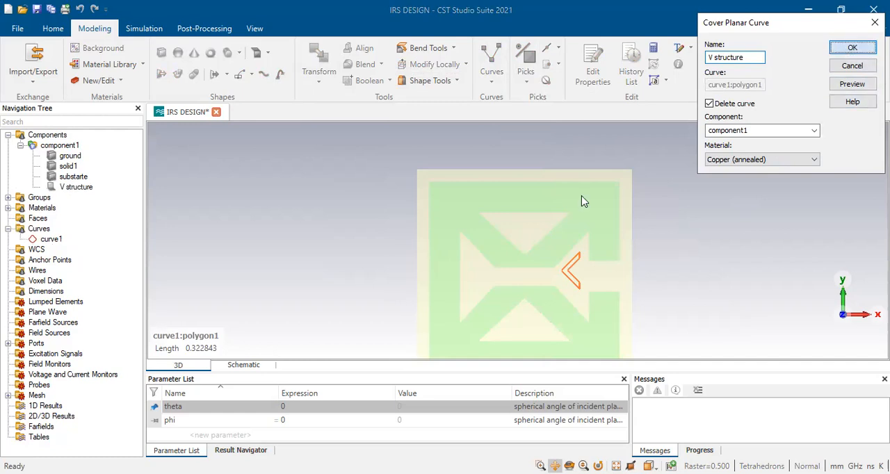
Thicken the V structure sheet by 0.006 mm in the Inside direction
{"action": "middle_click_drag", "start_coordinate": [473, 269], "coordinate": [525, 283]}
{"action": "left_click_drag", "start_coordinate": [525, 283], "coordinate": [555, 290]}
{"action": "left_click", "coordinate": [570, 465]}
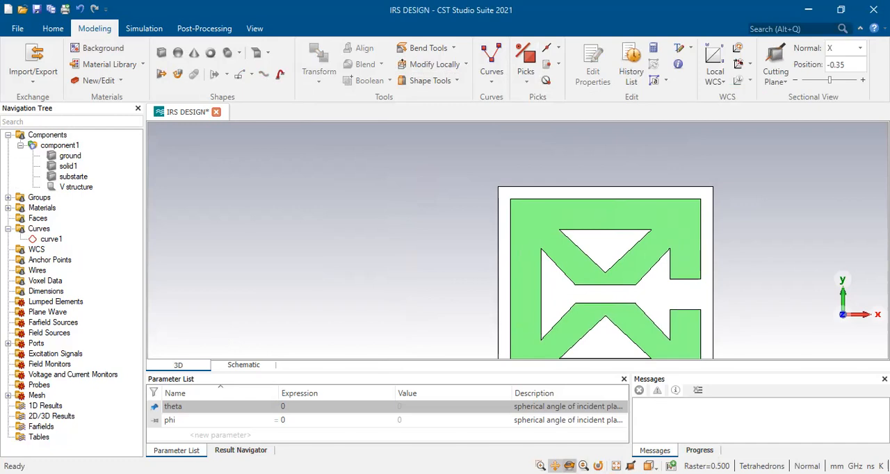
{"action": "left_click_drag", "start_coordinate": [495, 280], "coordinate": [801, 281]}
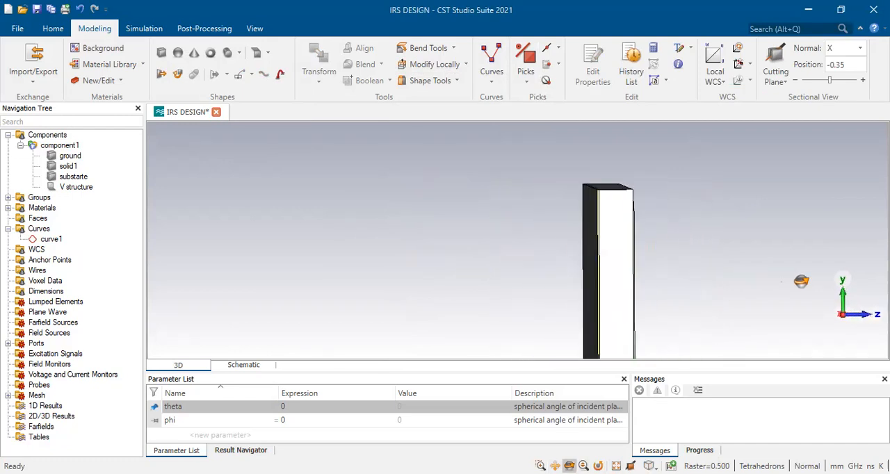
{"action": "left_click", "coordinate": [75, 187]}
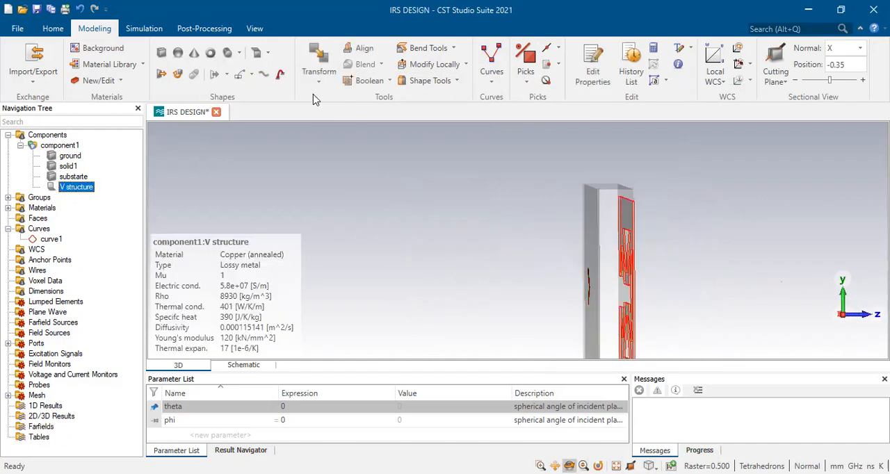
{"action": "left_click", "coordinate": [450, 82]}
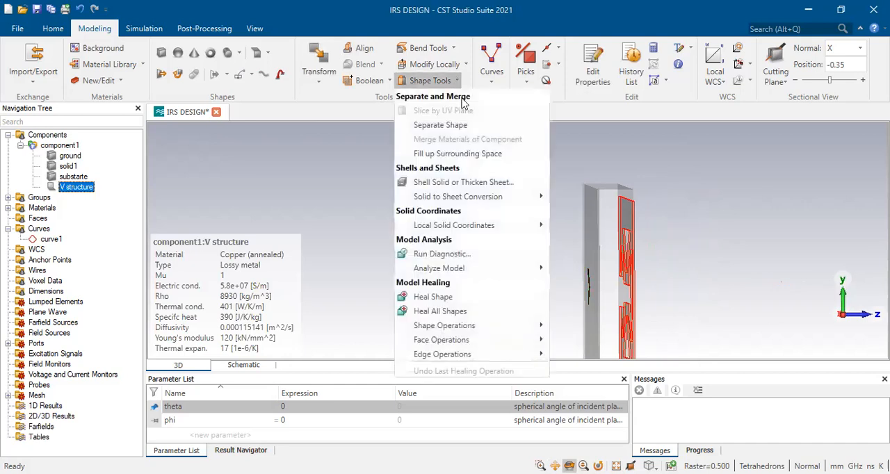
{"action": "left_click", "coordinate": [479, 183]}
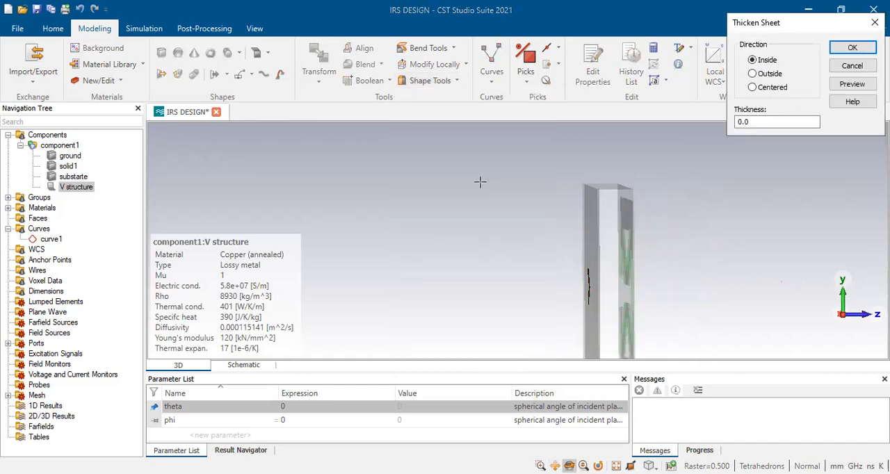
{"action": "left_click", "coordinate": [755, 122]}
{"action": "left_click", "coordinate": [754, 120]}
{"action": "type", "text": "06"}
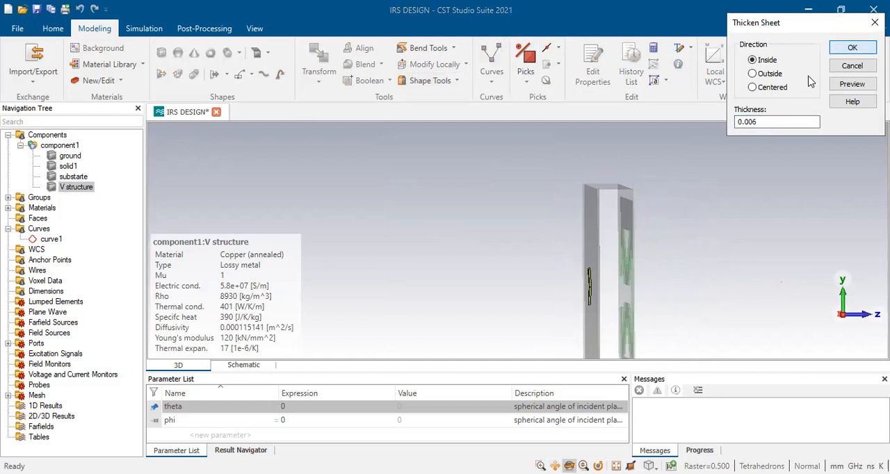
{"action": "left_click", "coordinate": [850, 49]}
Translate the V structure solid by 0.11 mm along Z, without copying it
{"action": "right_click", "coordinate": [81, 187]}
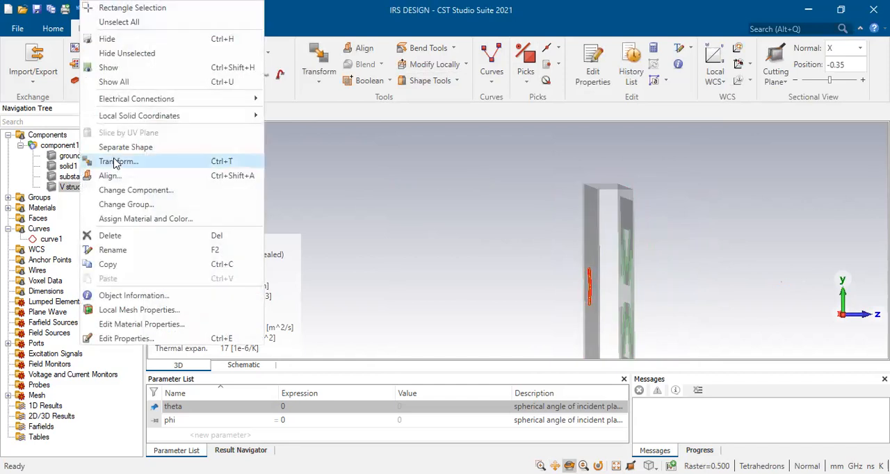
{"action": "left_click", "coordinate": [116, 162]}
{"action": "left_click", "coordinate": [599, 224]}
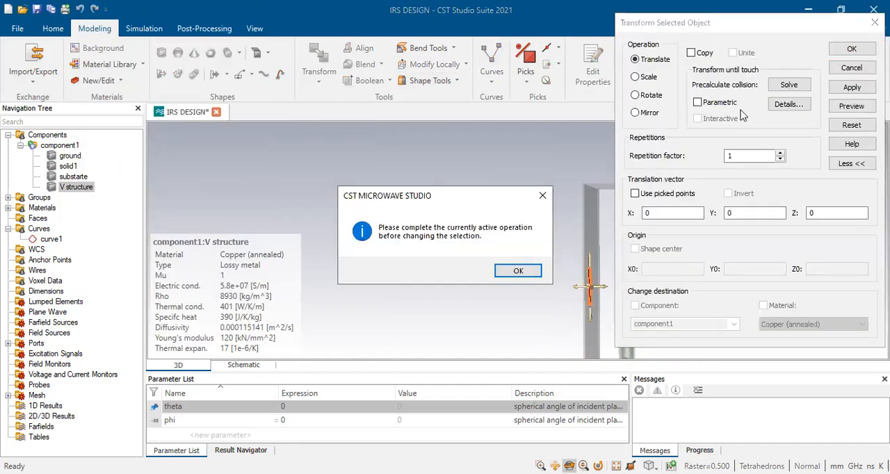
{"action": "left_click", "coordinate": [515, 270]}
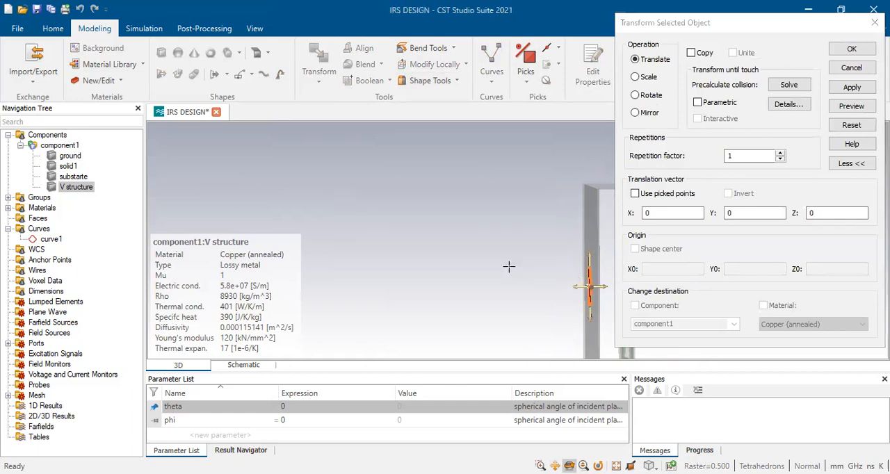
{"action": "left_click", "coordinate": [830, 214]}
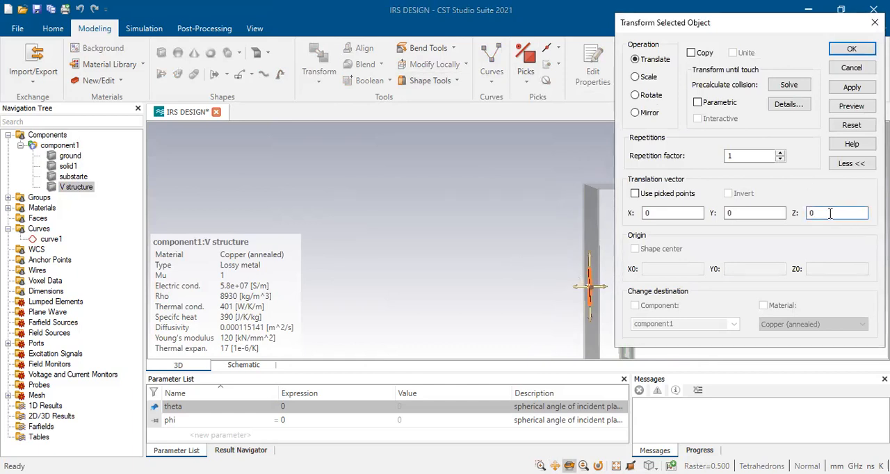
{"action": "type", "text": ".11"}
{"action": "left_click", "coordinate": [850, 50]}
{"action": "left_click_drag", "start_coordinate": [623, 268], "coordinate": [464, 263]}
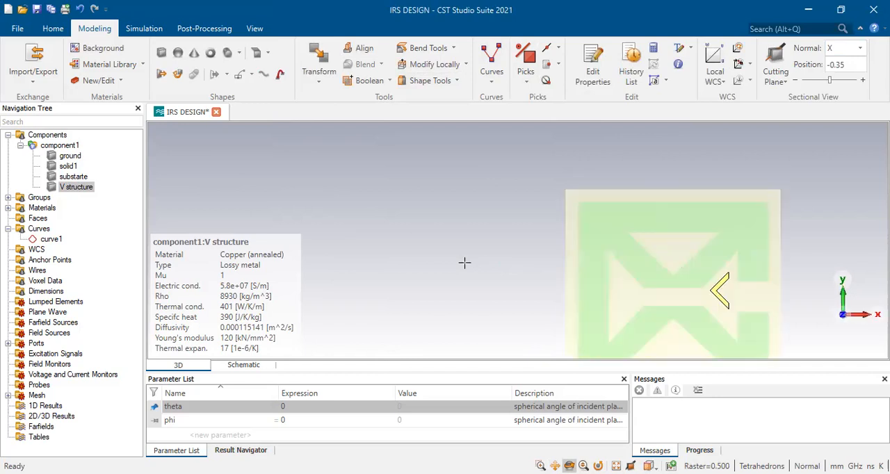
{"action": "left_click", "coordinate": [47, 135]}
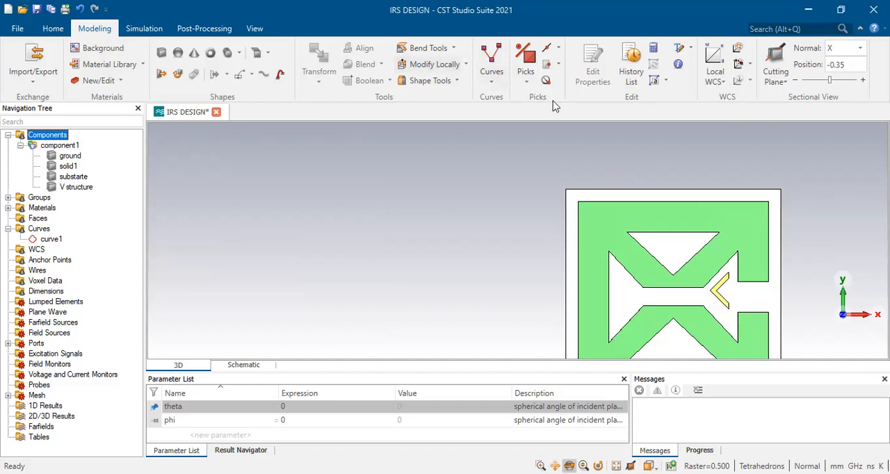
{"action": "left_click", "coordinate": [477, 272]}
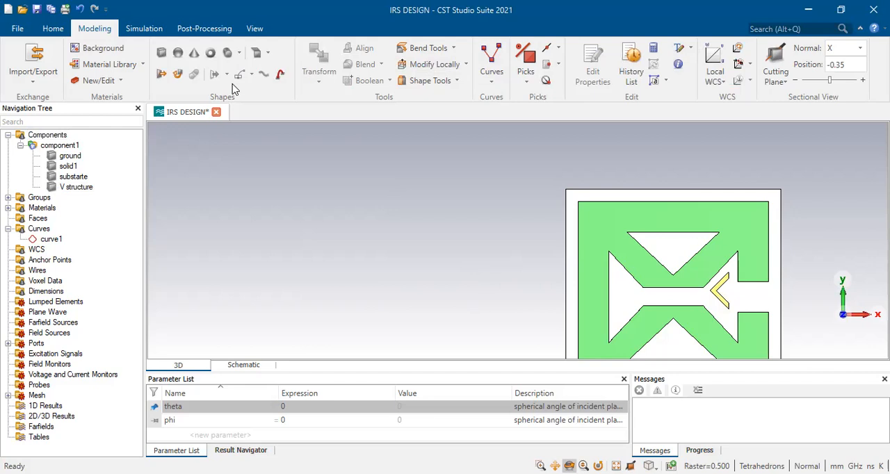
{"action": "left_click_drag", "start_coordinate": [540, 244], "coordinate": [531, 242]}
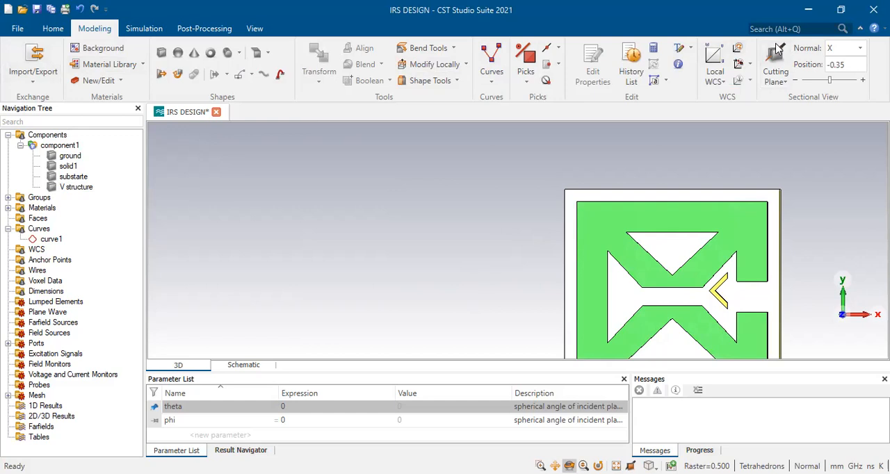
{"action": "key", "text": "super+Down"}
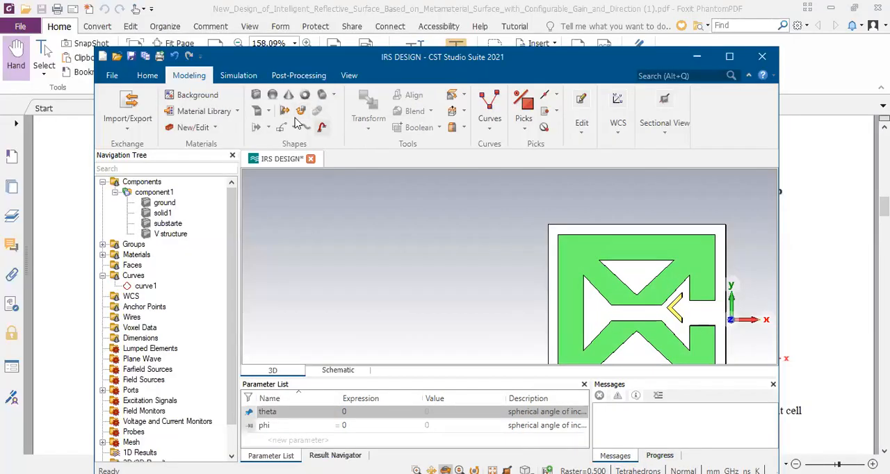
{"action": "left_click", "coordinate": [242, 77]}
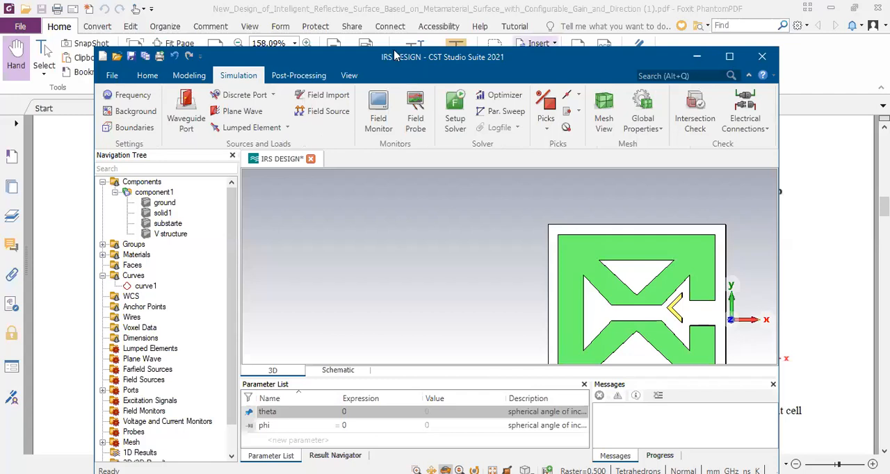
{"action": "left_click", "coordinate": [729, 58]}
{"action": "left_click", "coordinate": [730, 58]}
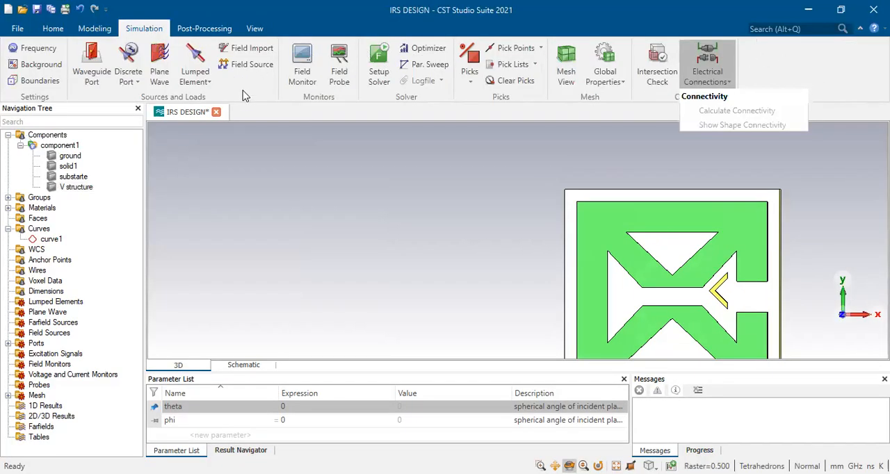
{"action": "left_click", "coordinate": [202, 77]}
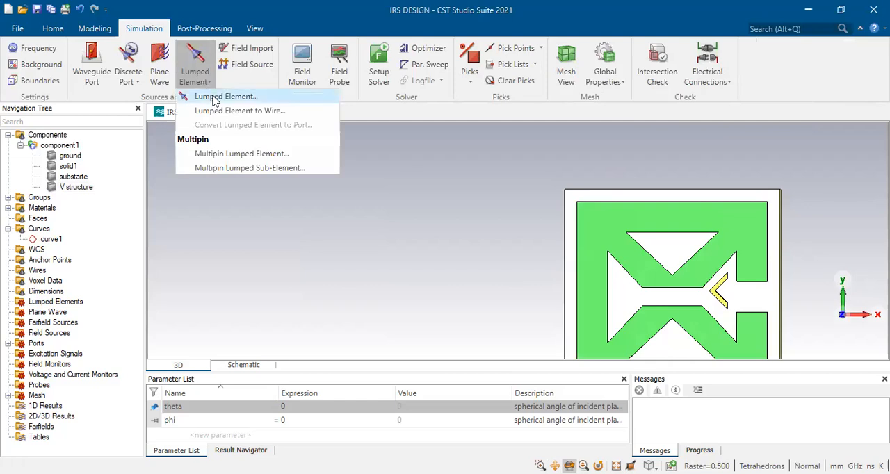
{"action": "left_click", "coordinate": [215, 101]}
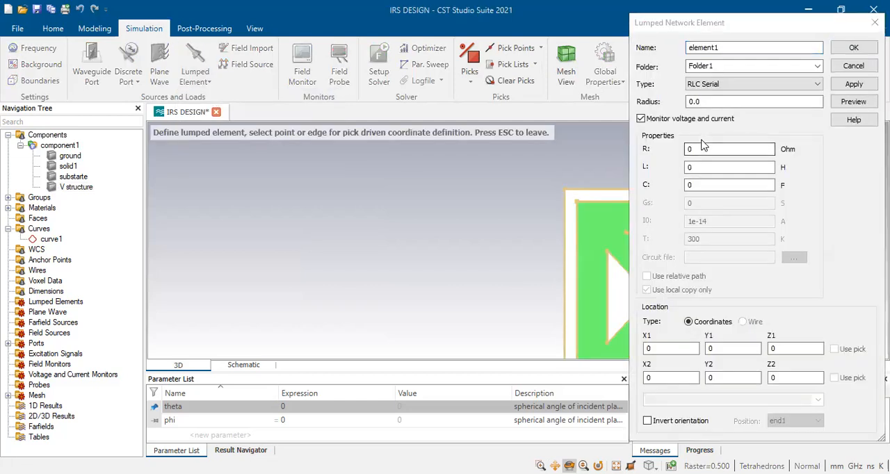
{"action": "left_click", "coordinate": [716, 85]}
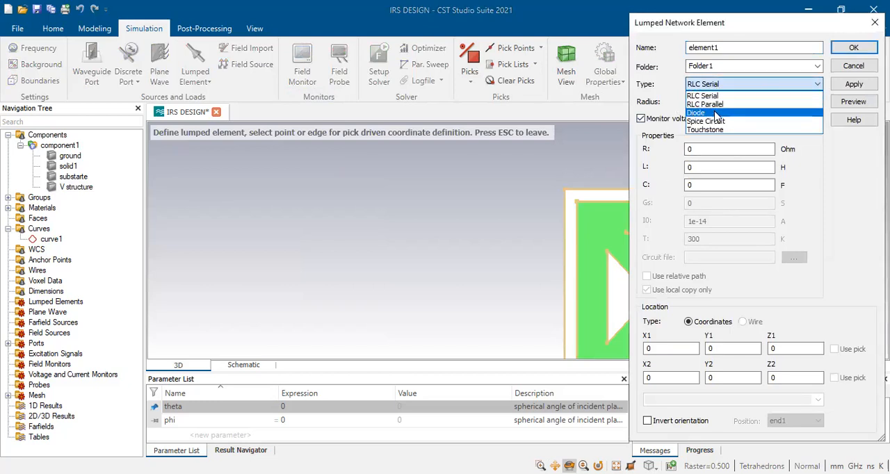
{"action": "left_click", "coordinate": [717, 113]}
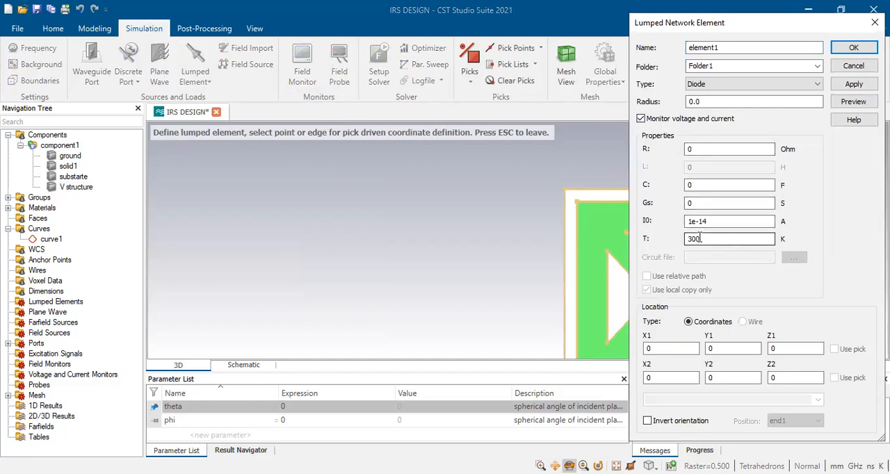
{"action": "double_click", "coordinate": [693, 148]}
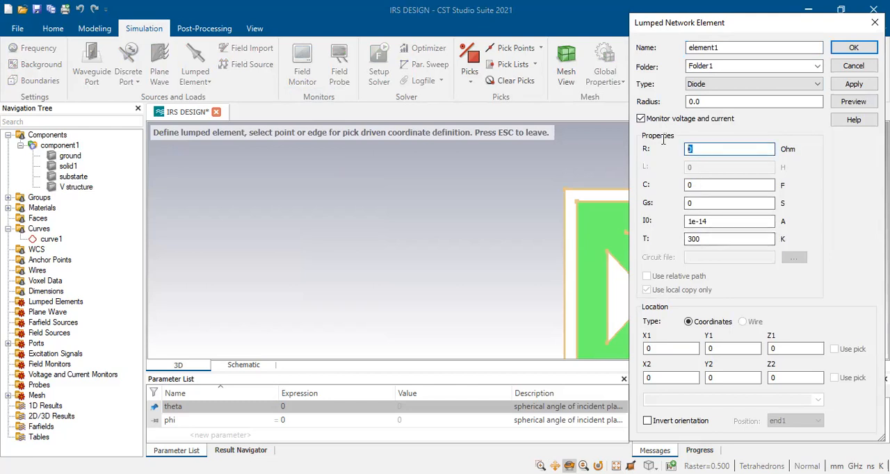
{"action": "type", "text": "50"}
{"action": "double_click", "coordinate": [665, 348]}
{"action": "double_click", "coordinate": [812, 350]}
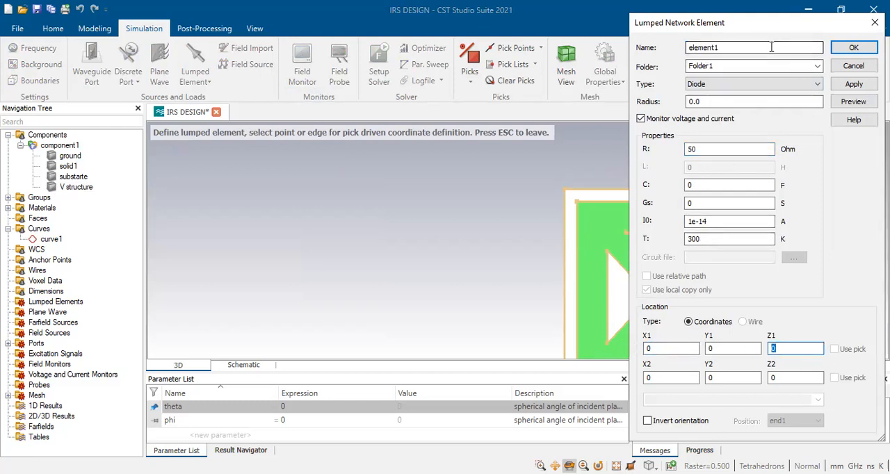
{"action": "left_click", "coordinate": [849, 68]}
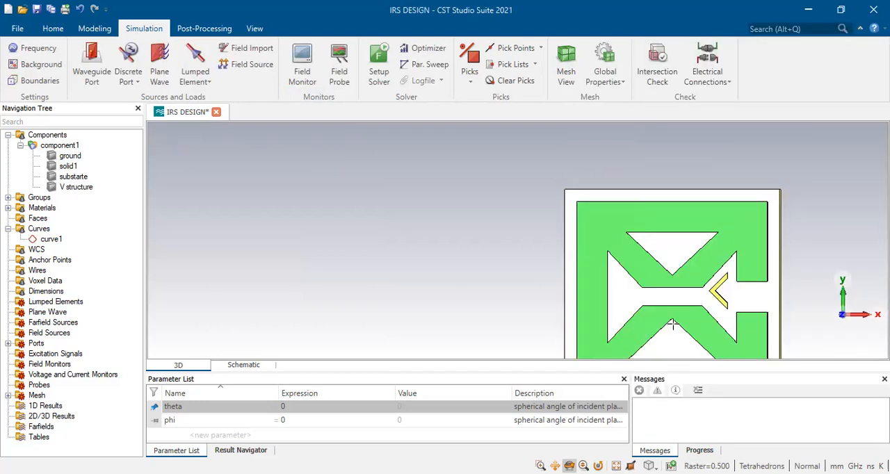
Pick the midpoints of the two facing horizontal edges across the central gap of the patch
{"action": "key", "text": "e"}
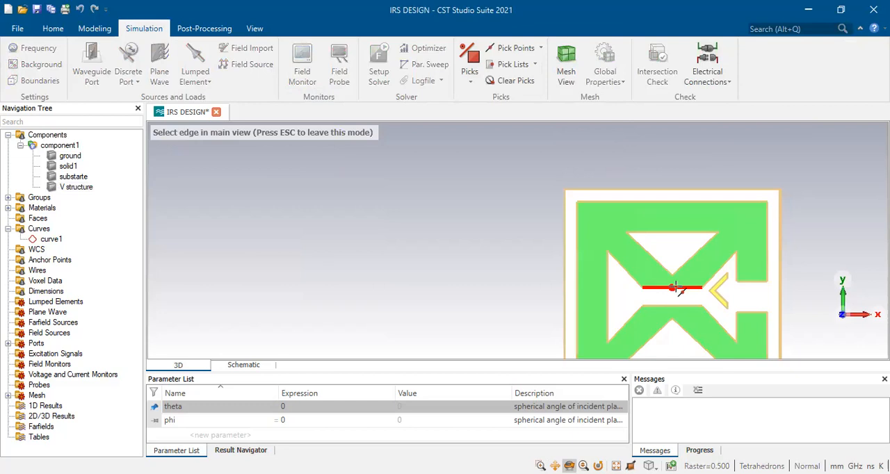
{"action": "left_click", "coordinate": [675, 287]}
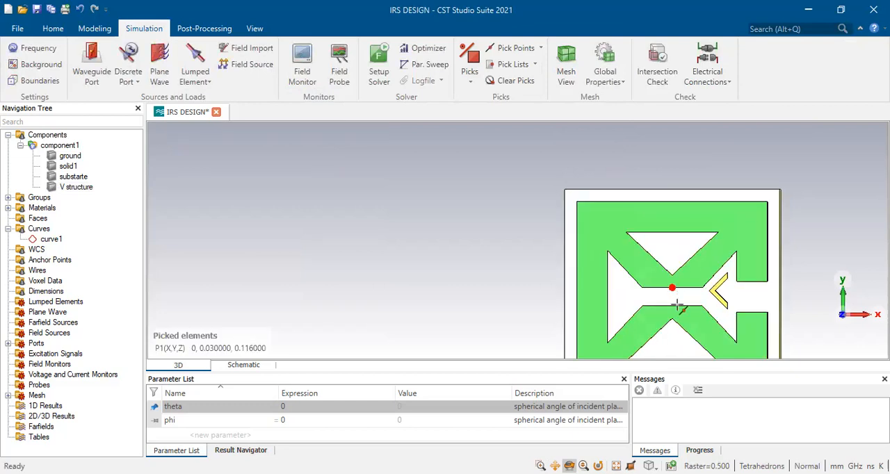
{"action": "left_click", "coordinate": [675, 306]}
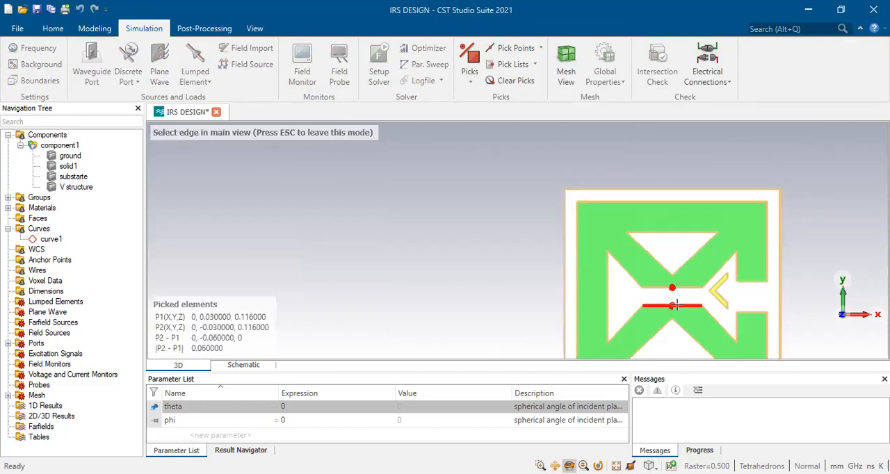
{"action": "key", "text": "Escape"}
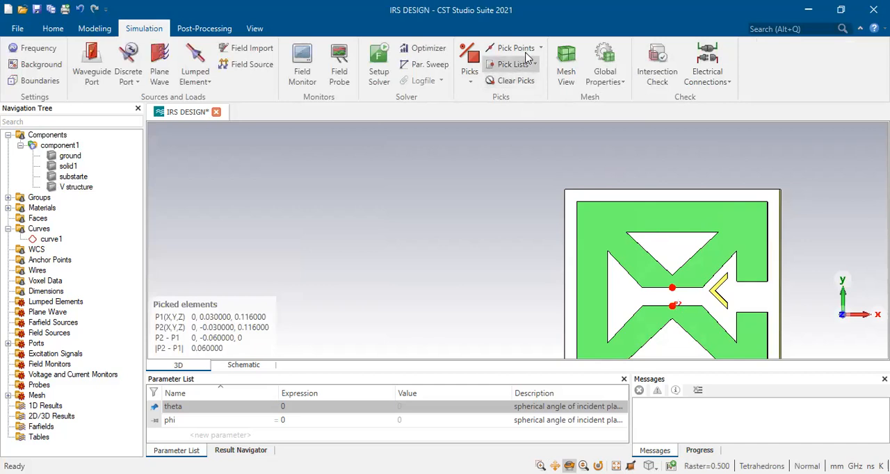
{"action": "left_click", "coordinate": [540, 50]}
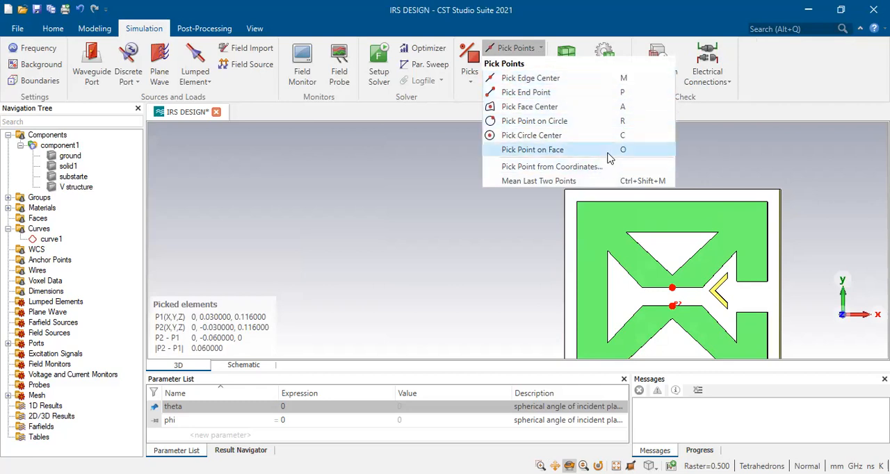
{"action": "left_click", "coordinate": [699, 257]}
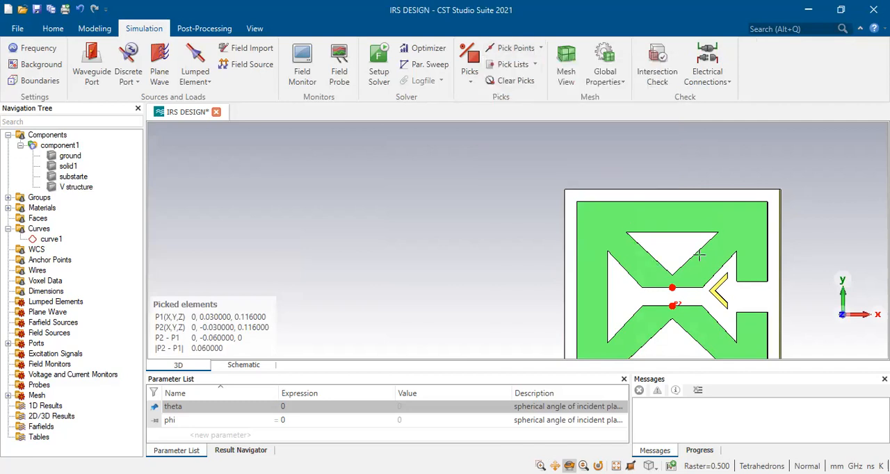
Start a lumped element between the two picked points, with a resistance of 50 Ohm and type Diode
{"action": "left_click", "coordinate": [205, 82]}
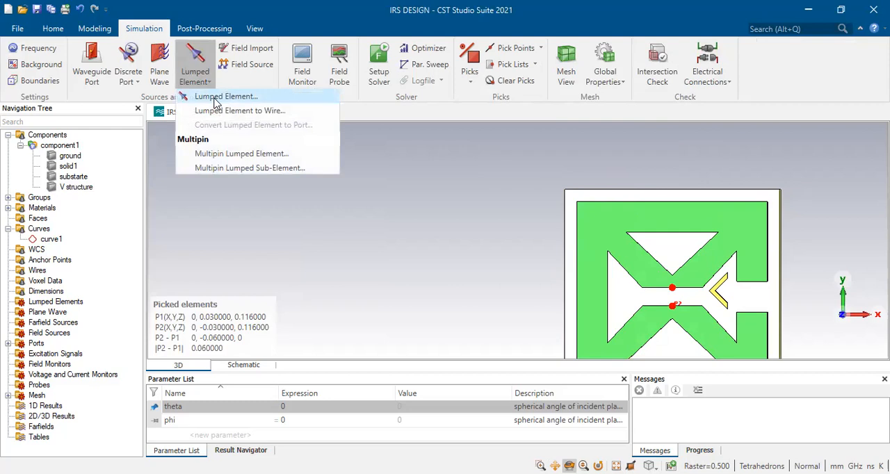
{"action": "left_click", "coordinate": [217, 98]}
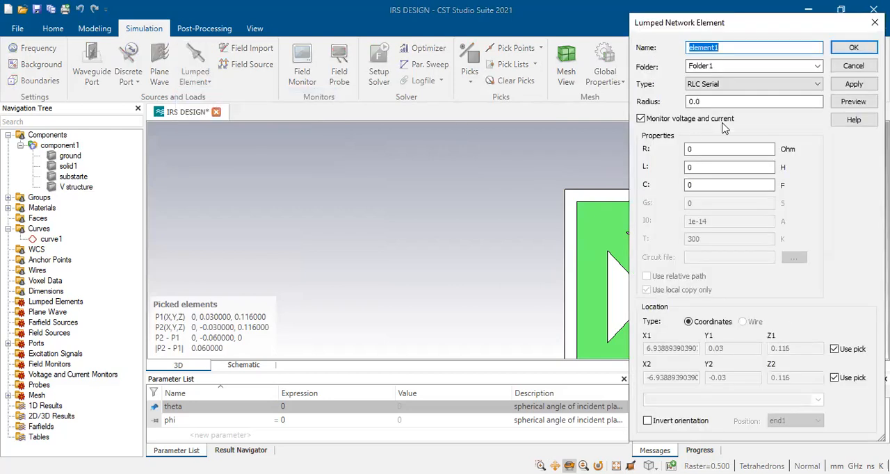
{"action": "double_click", "coordinate": [701, 149]}
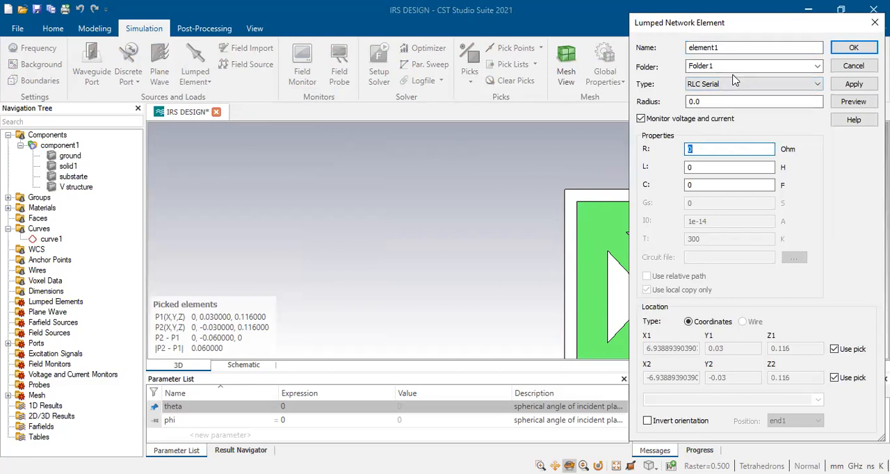
{"action": "type", "text": "50"}
{"action": "left_click_drag", "start_coordinate": [698, 150], "coordinate": [648, 150]}
{"action": "left_click", "coordinate": [704, 85]}
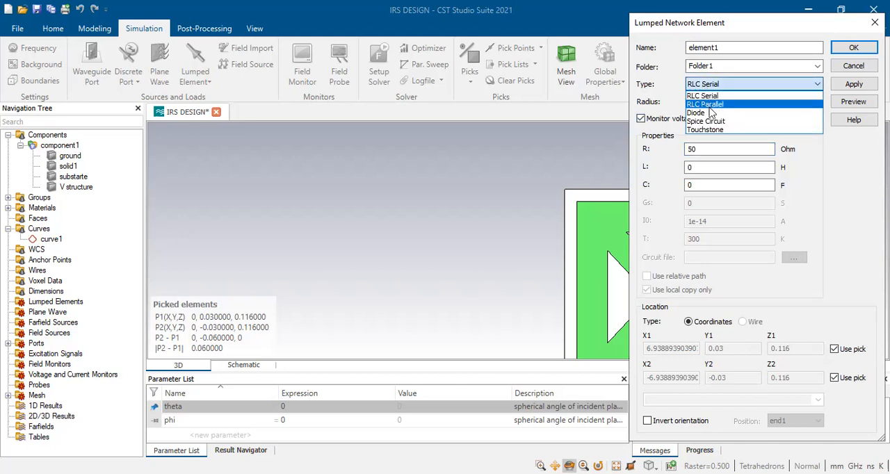
{"action": "left_click", "coordinate": [706, 113]}
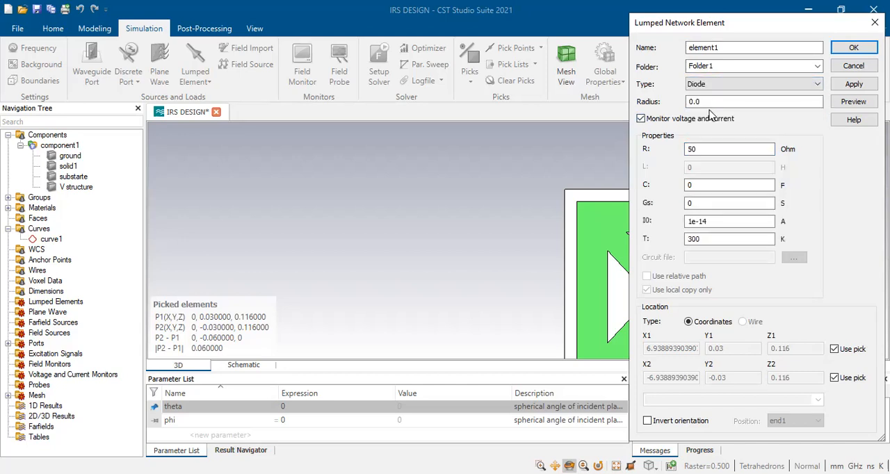
Try the Spice Circuit type for the lumped element and return it to Diode
{"action": "left_click", "coordinate": [706, 85]}
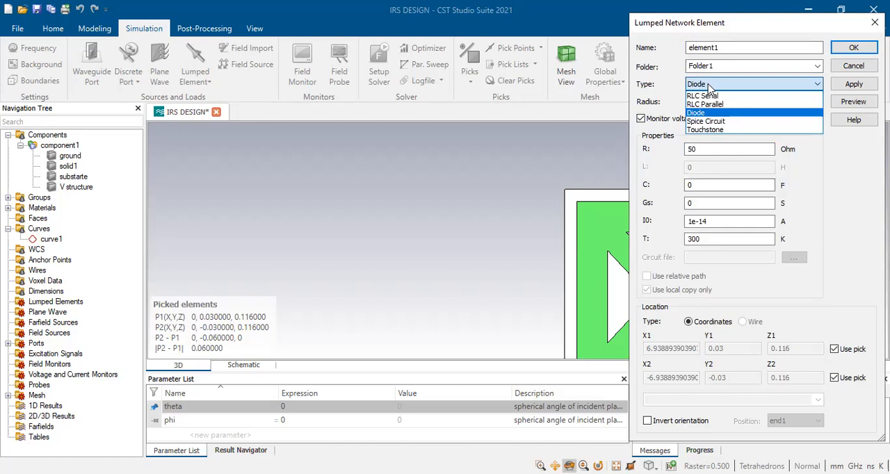
{"action": "left_click", "coordinate": [706, 122]}
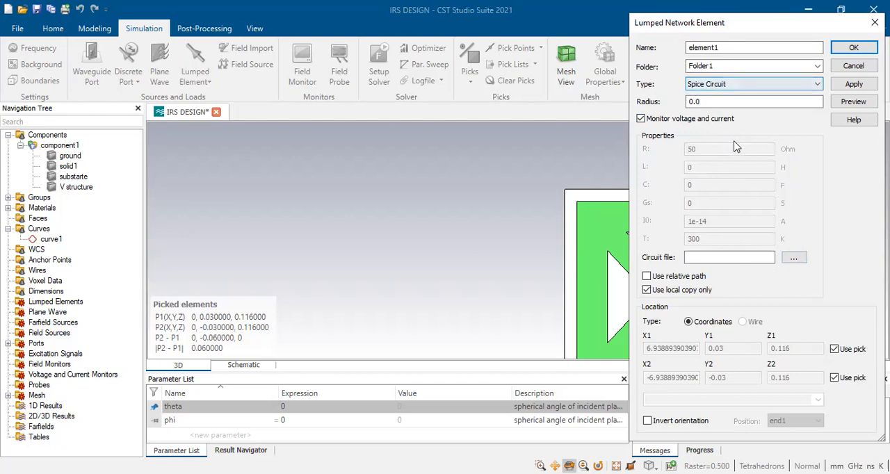
{"action": "left_click", "coordinate": [730, 86]}
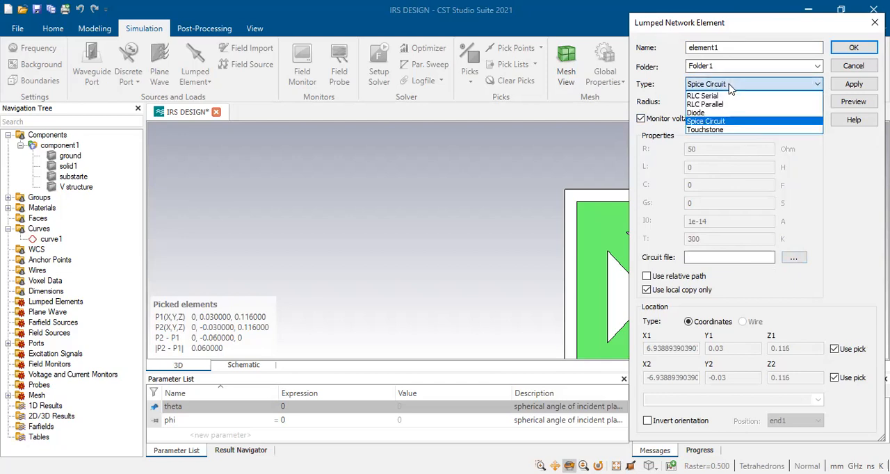
{"action": "left_click", "coordinate": [706, 113]}
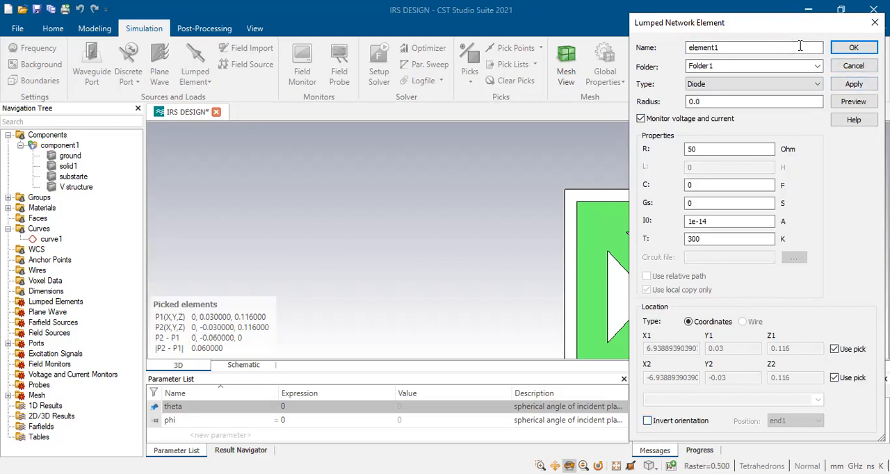
Preview the diode across the gap, compare both orientations, and create it with the orientation not inverted
{"action": "left_click", "coordinate": [854, 102]}
{"action": "scroll", "coordinate": [482, 238], "scroll_direction": "up", "scroll_amount": 4}
{"action": "scroll", "coordinate": [483, 238], "scroll_direction": "down", "scroll_amount": 9}
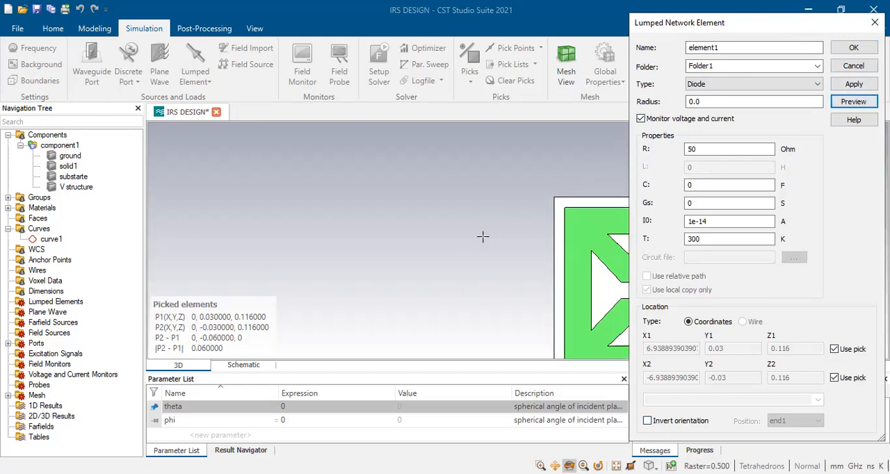
{"action": "scroll", "coordinate": [564, 265], "scroll_direction": "up", "scroll_amount": 5}
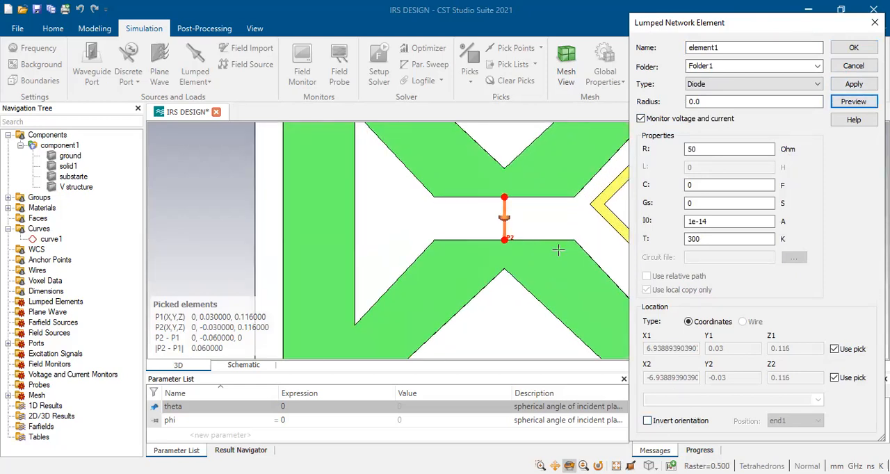
{"action": "left_click", "coordinate": [666, 422]}
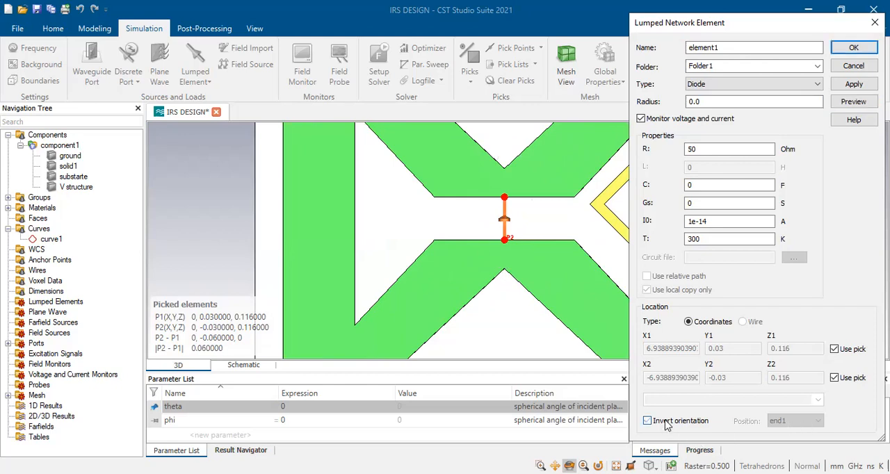
{"action": "left_click", "coordinate": [665, 421]}
{"action": "left_click", "coordinate": [666, 421]}
{"action": "left_click", "coordinate": [666, 421]}
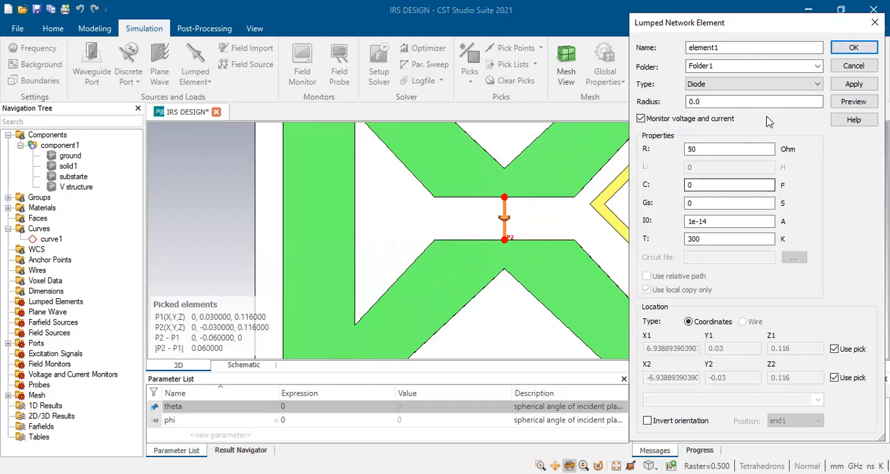
{"action": "left_click", "coordinate": [851, 48]}
Examine the semiconductor circuit elements available for the schematic
{"action": "left_click", "coordinate": [244, 365]}
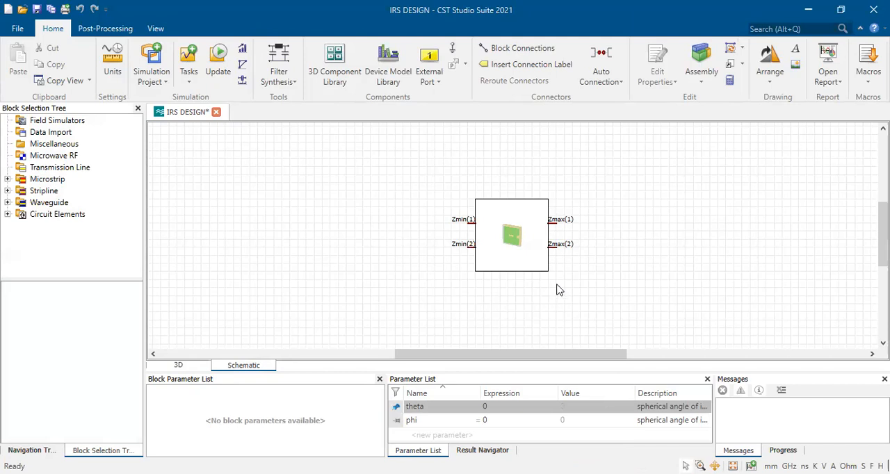
{"action": "left_click", "coordinate": [9, 215]}
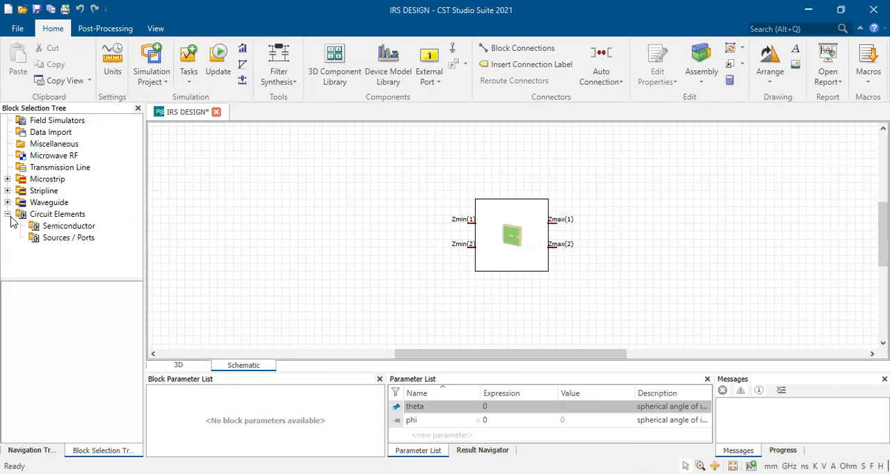
{"action": "left_click", "coordinate": [66, 226]}
{"action": "scroll", "coordinate": [70, 313], "scroll_direction": "down", "scroll_amount": 3}
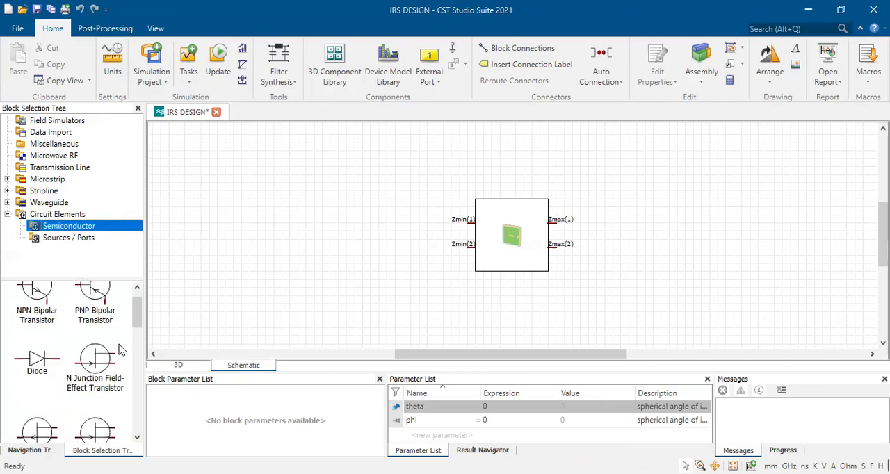
{"action": "left_click", "coordinate": [41, 316]}
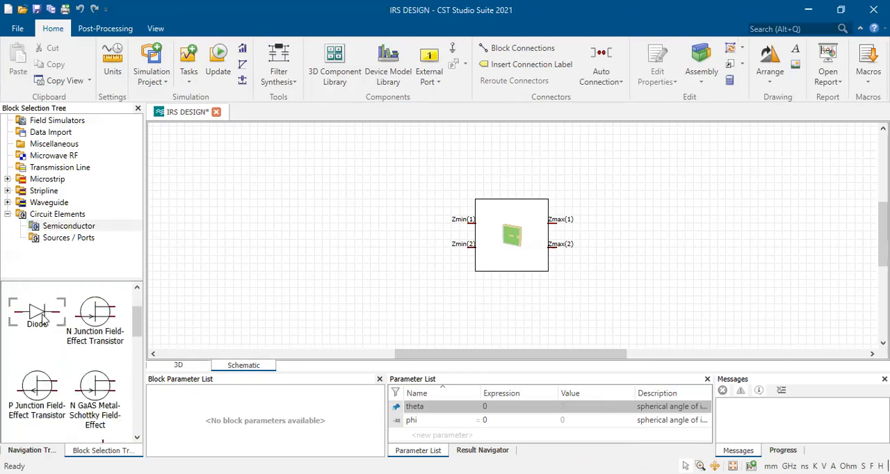
{"action": "scroll", "coordinate": [84, 341], "scroll_direction": "down", "scroll_amount": 4}
{"action": "scroll", "coordinate": [90, 344], "scroll_direction": "down", "scroll_amount": 7}
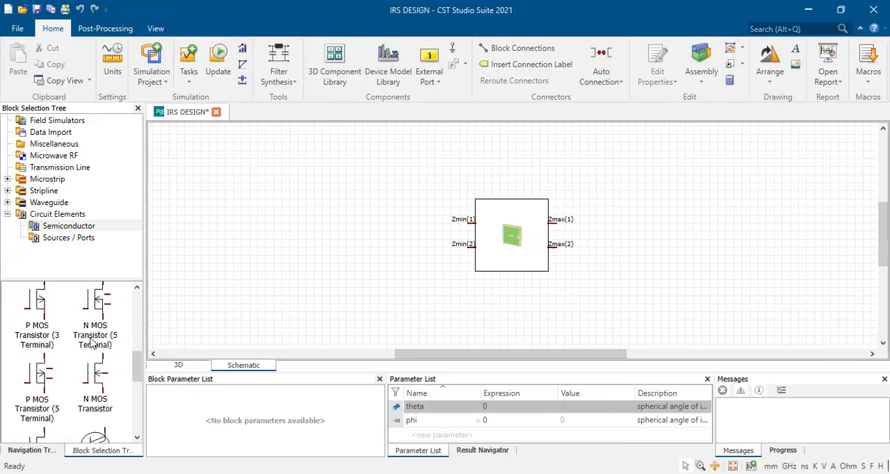
{"action": "scroll", "coordinate": [89, 341], "scroll_direction": "up", "scroll_amount": 4}
{"action": "scroll", "coordinate": [84, 334], "scroll_direction": "up", "scroll_amount": 4}
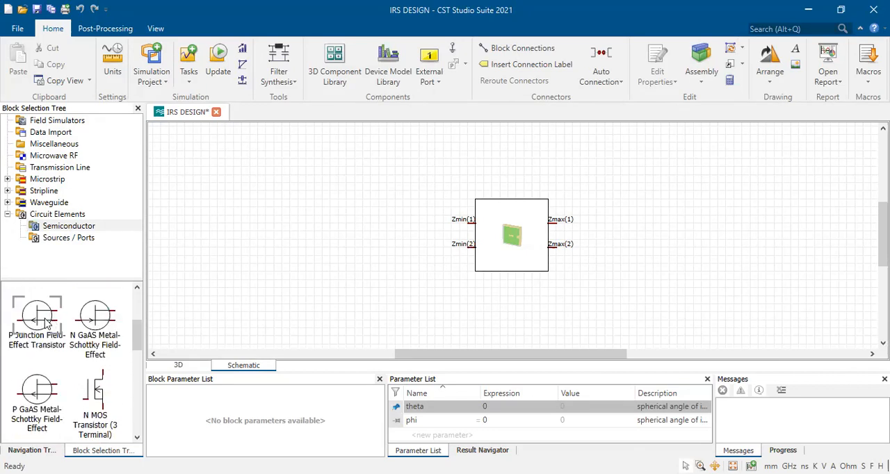
Try to place a diode block in the schematic from the device model library
{"action": "scroll", "coordinate": [56, 320], "scroll_direction": "up", "scroll_amount": 2}
{"action": "left_click_drag", "start_coordinate": [43, 316], "coordinate": [313, 281]}
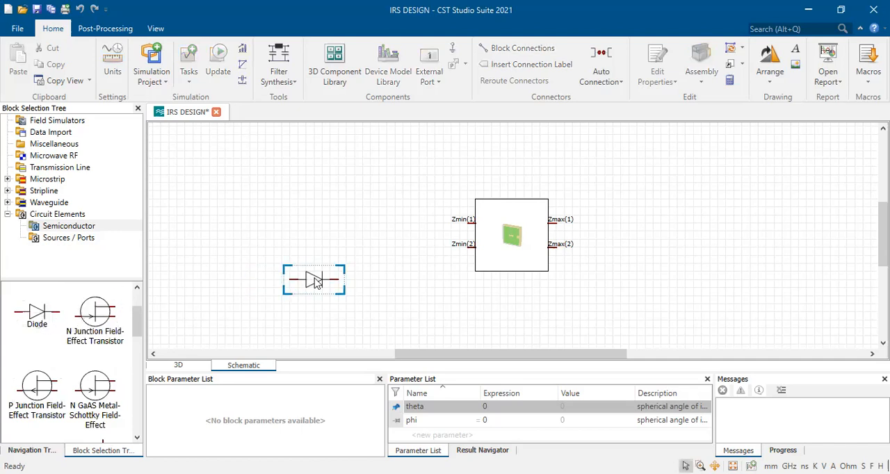
{"action": "double_click", "coordinate": [337, 281]}
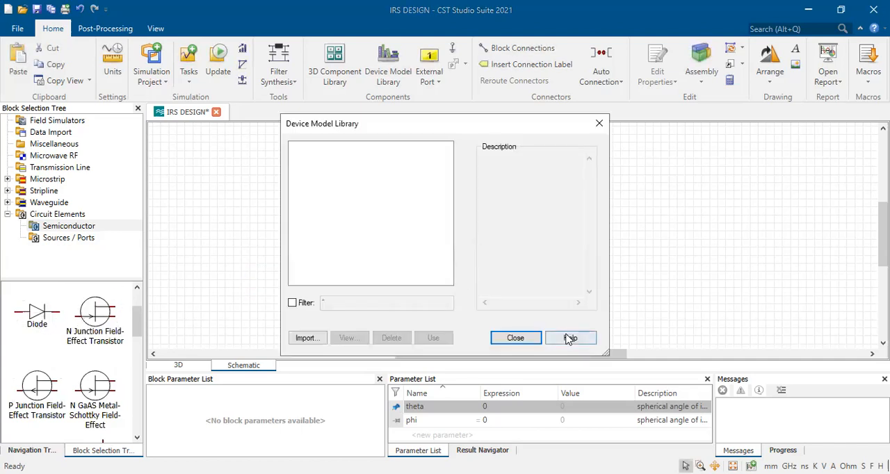
{"action": "left_click", "coordinate": [518, 338]}
Try placing the schematic diode again and importing its device model from a file, checking the import file types
{"action": "left_click_drag", "start_coordinate": [32, 315], "coordinate": [273, 254]}
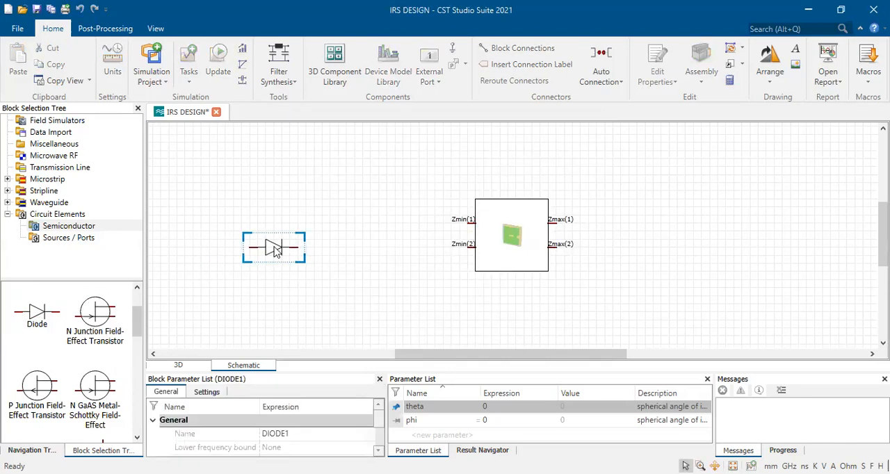
{"action": "double_click", "coordinate": [273, 254]}
{"action": "left_click", "coordinate": [303, 340]}
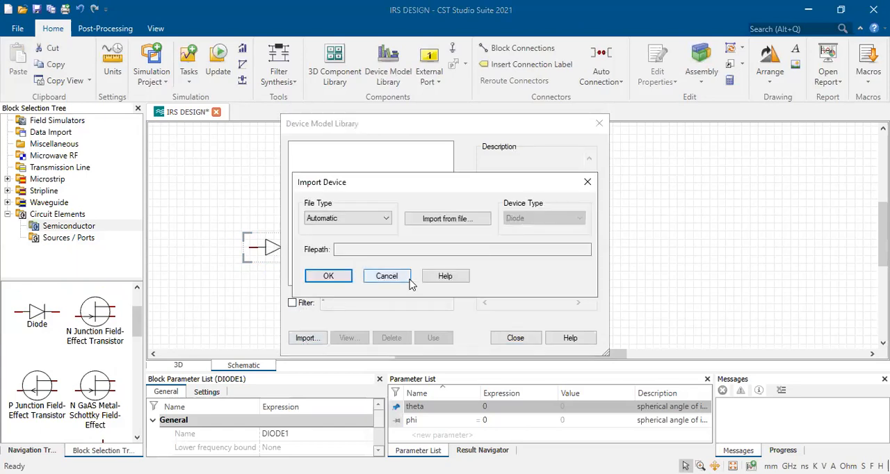
{"action": "left_click", "coordinate": [388, 276]}
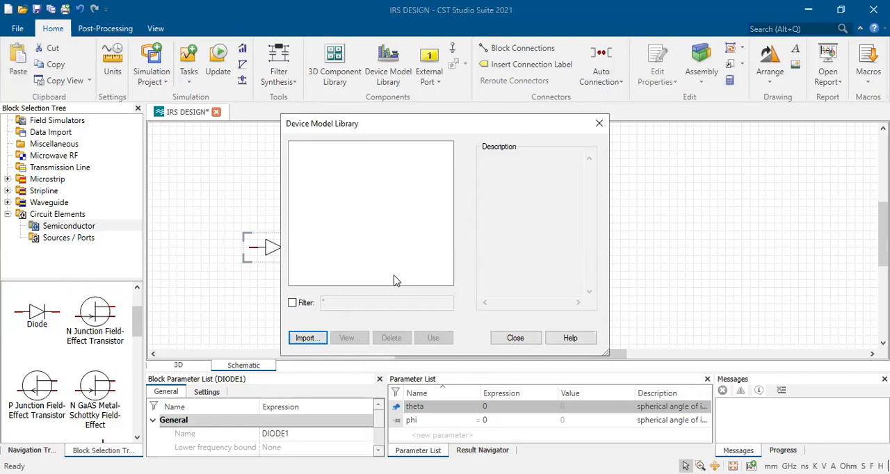
{"action": "left_click", "coordinate": [457, 221]}
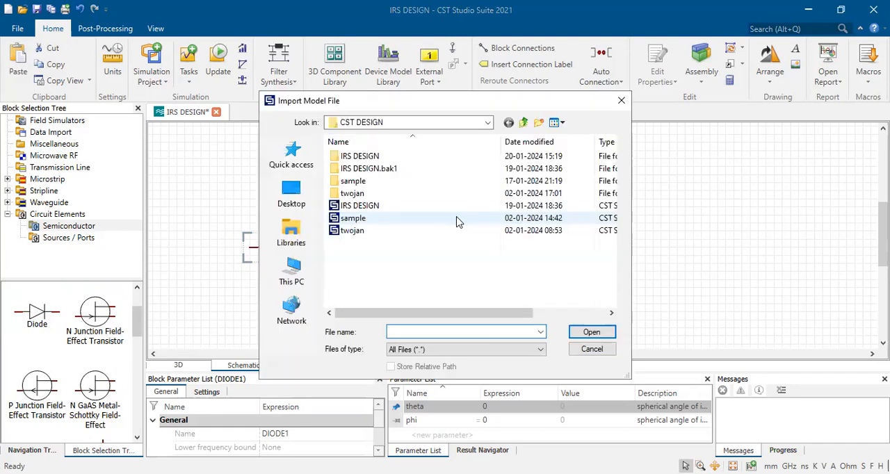
{"action": "left_click", "coordinate": [587, 353]}
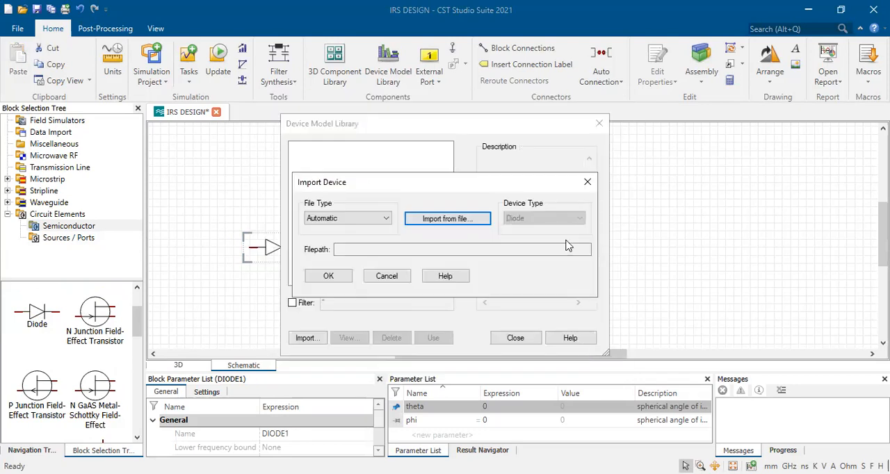
{"action": "left_click", "coordinate": [344, 218]}
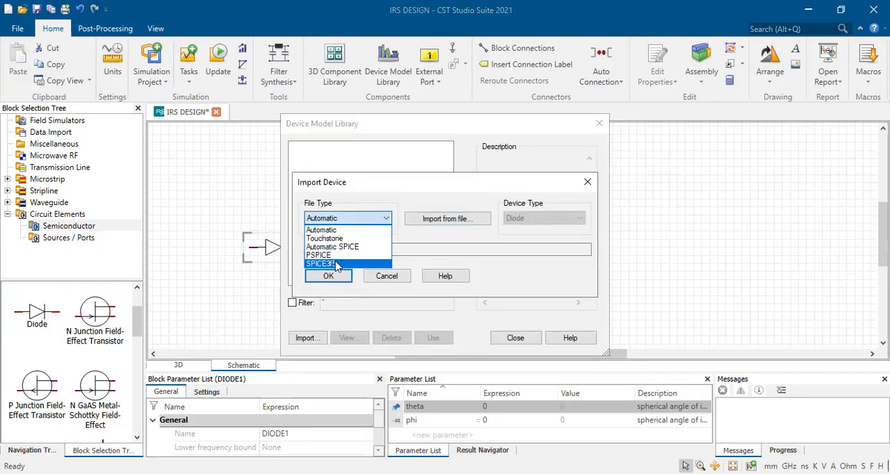
{"action": "left_click", "coordinate": [386, 276]}
{"action": "left_click", "coordinate": [513, 339]}
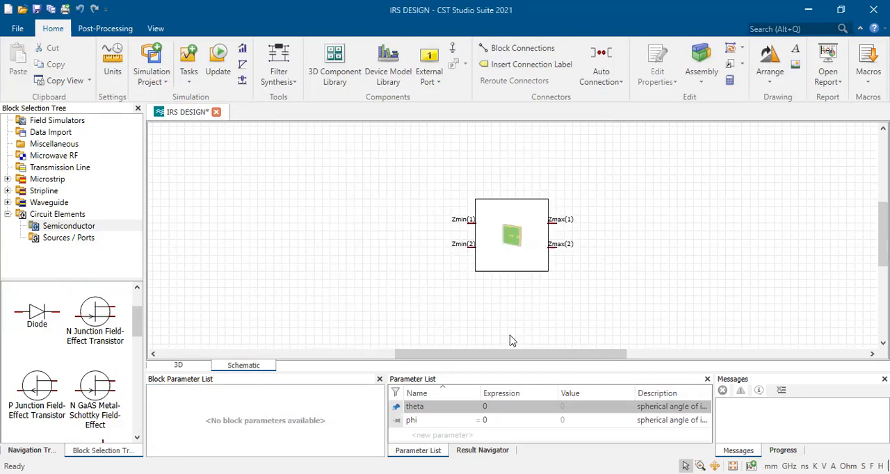
Try an external port and a current source beside the unit cell block, deleting both from the schematic
{"action": "left_click", "coordinate": [78, 240]}
{"action": "left_click_drag", "start_coordinate": [99, 299], "coordinate": [316, 249]}
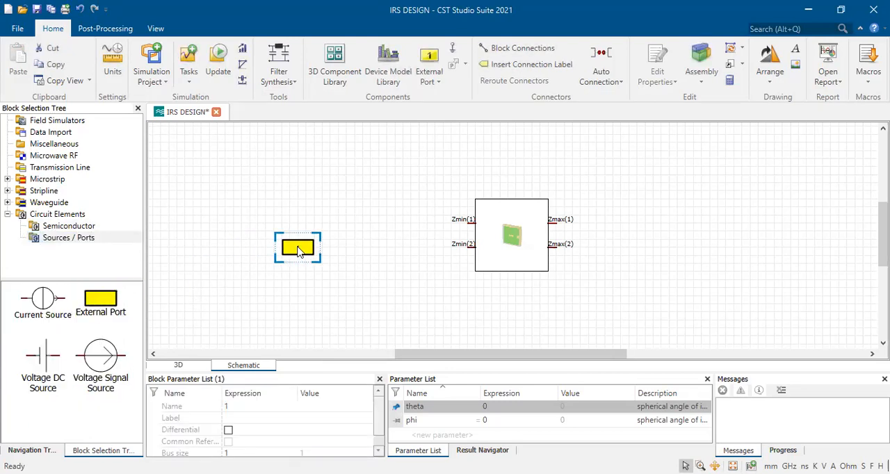
{"action": "key", "text": "Delete"}
{"action": "left_click_drag", "start_coordinate": [42, 300], "coordinate": [264, 254]}
{"action": "left_click", "coordinate": [320, 220]}
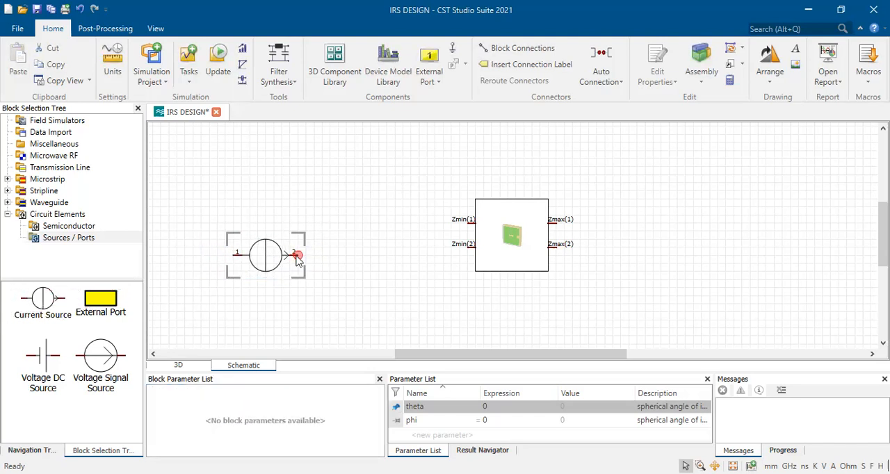
{"action": "left_click", "coordinate": [297, 257]}
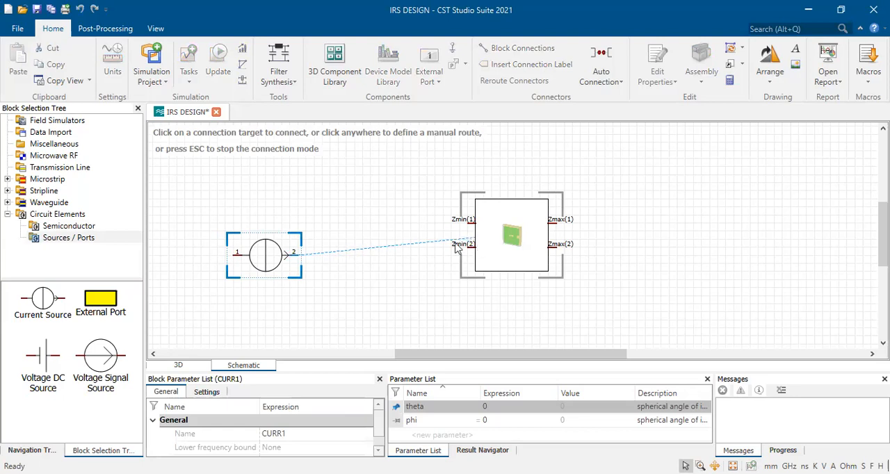
{"action": "key", "text": "Escape"}
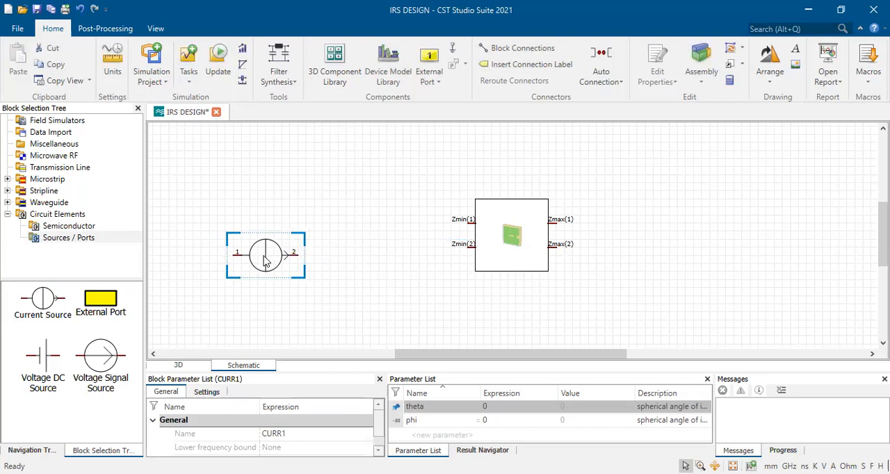
{"action": "key", "text": "Delete"}
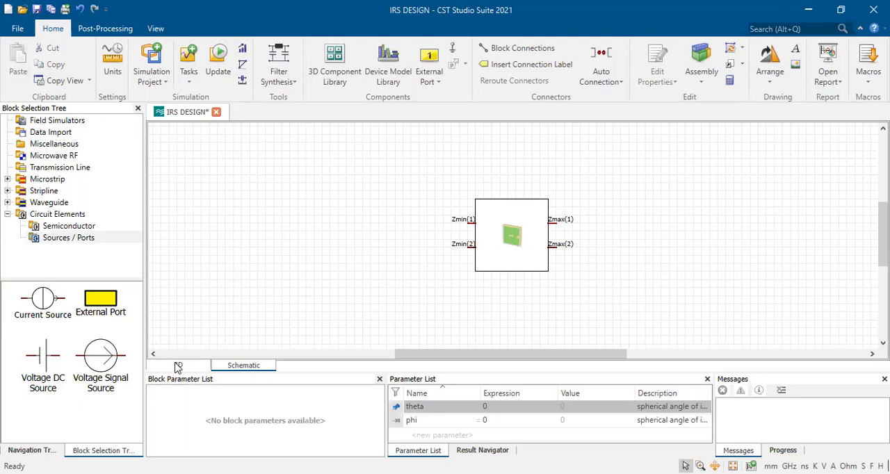
Look in the component library and the CST DESIGN project folder without opening another project
{"action": "left_click", "coordinate": [19, 29]}
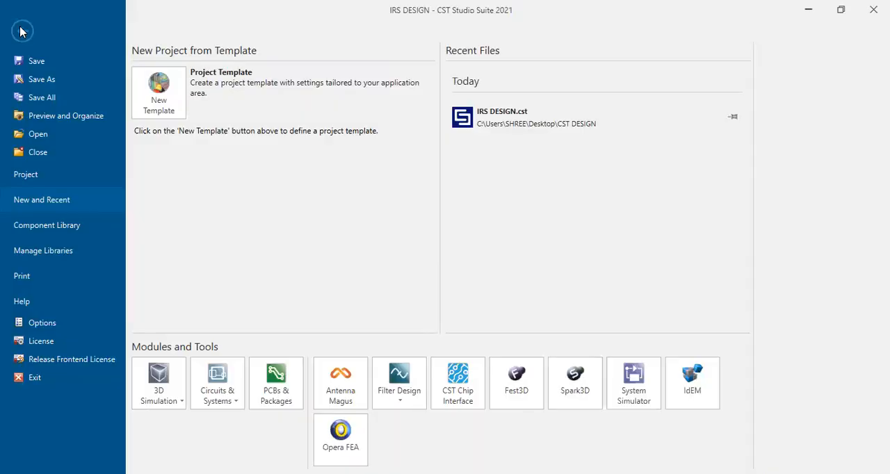
{"action": "left_click", "coordinate": [49, 235]}
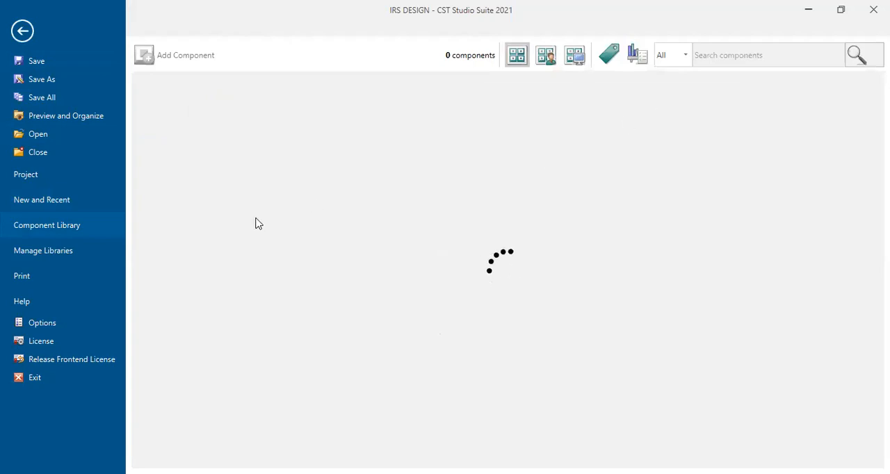
{"action": "left_click", "coordinate": [22, 38]}
{"action": "left_click", "coordinate": [15, 28]}
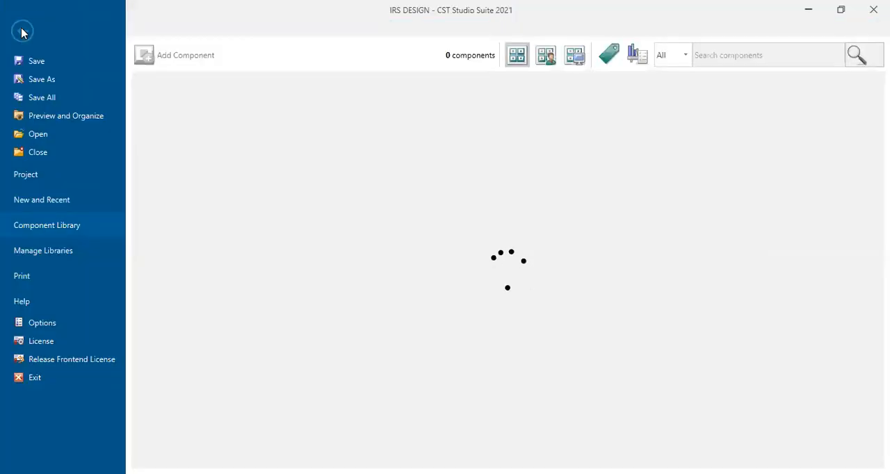
{"action": "left_click", "coordinate": [37, 129]}
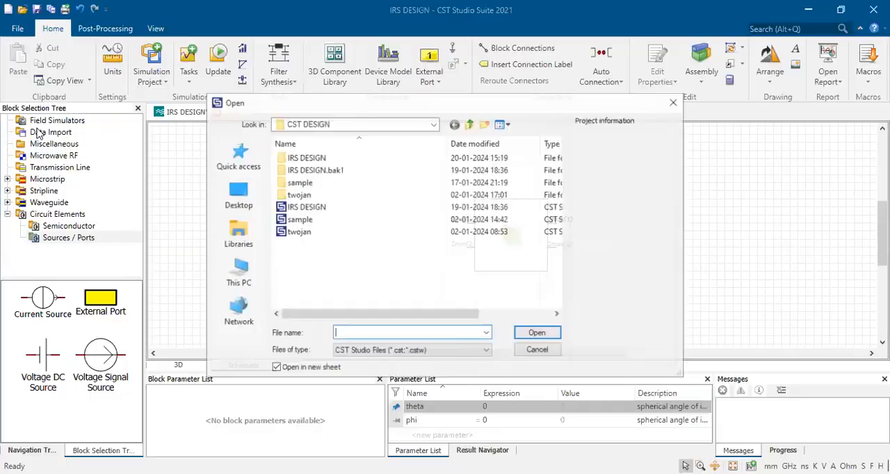
{"action": "left_click", "coordinate": [538, 350]}
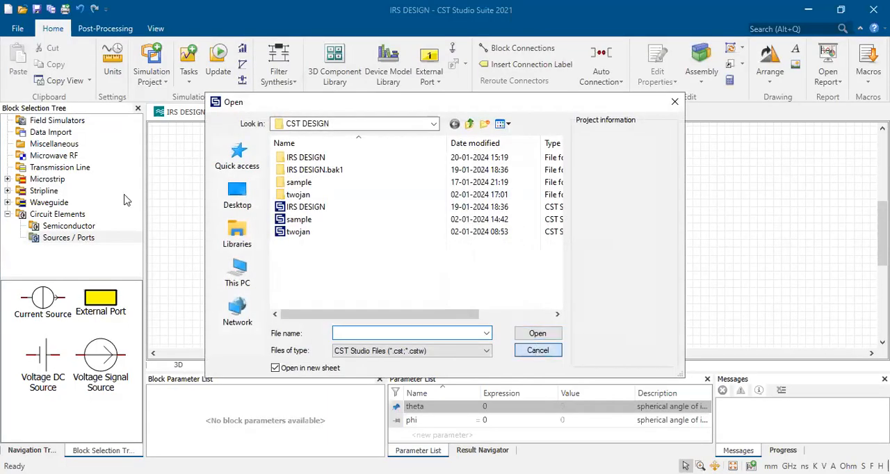
Return to the 3D model, then examine the PIN diode capacitances and reflection plots in the paper in Foxit PhantomPDF
{"action": "left_click", "coordinate": [205, 366]}
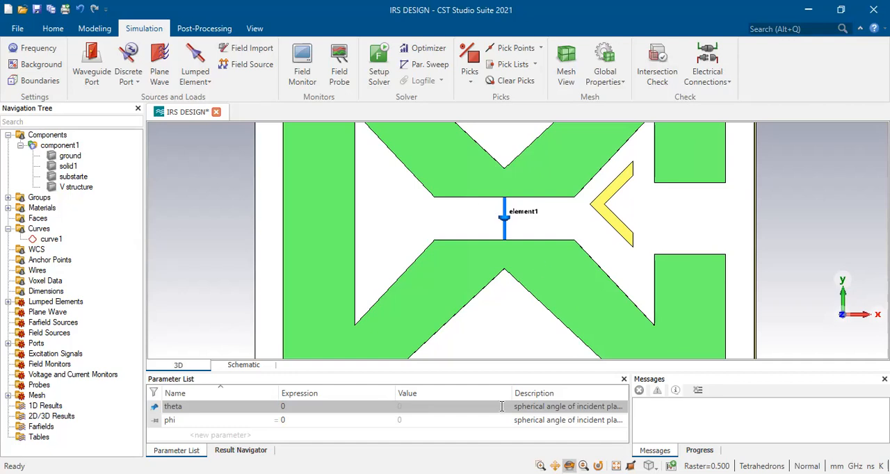
{"action": "scroll", "coordinate": [516, 363], "scroll_direction": "down", "scroll_amount": 10}
{"action": "scroll", "coordinate": [516, 363], "scroll_direction": "up", "scroll_amount": 8}
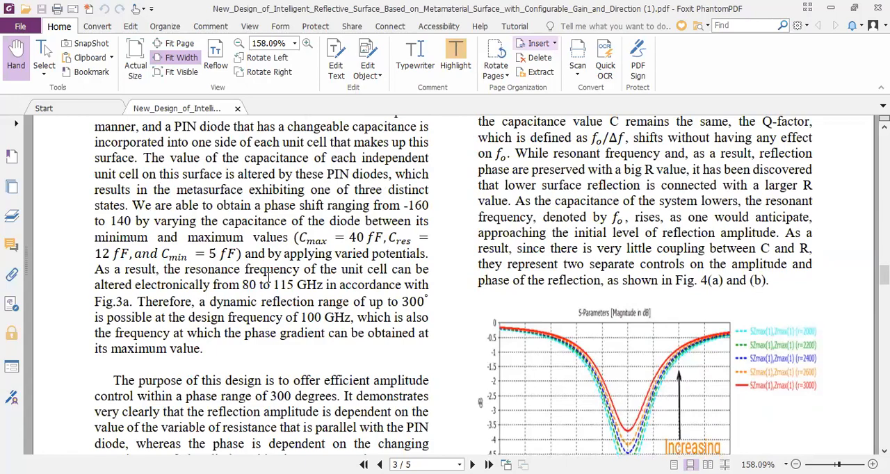
{"action": "scroll", "coordinate": [298, 339], "scroll_direction": "down", "scroll_amount": 8}
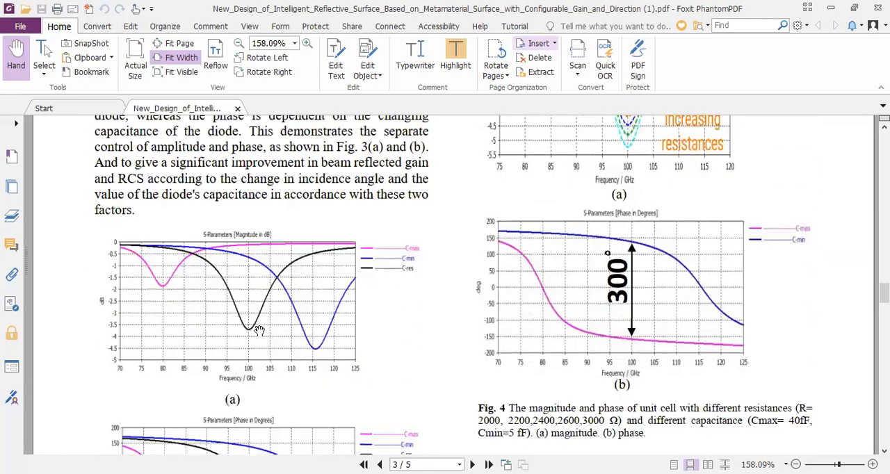
{"action": "scroll", "coordinate": [341, 303], "scroll_direction": "up", "scroll_amount": 4}
{"action": "scroll", "coordinate": [341, 303], "scroll_direction": "up", "scroll_amount": 3}
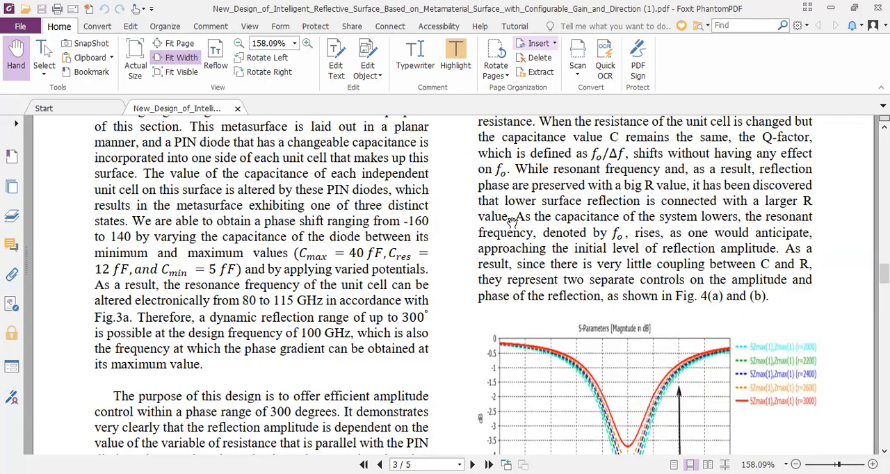
Return to CST Studio Suite and set the lumped diode's capacitance to a new parameter Cap with the value 50
{"action": "key", "text": "alt"}
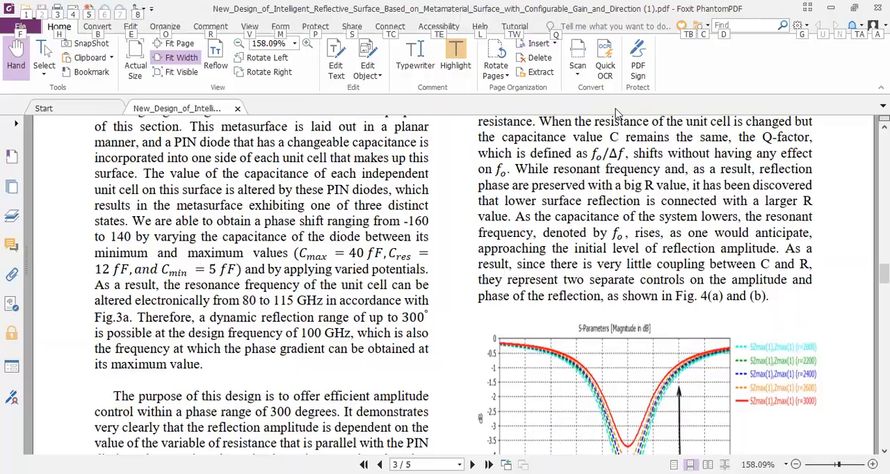
{"action": "key", "text": "alt+Tab"}
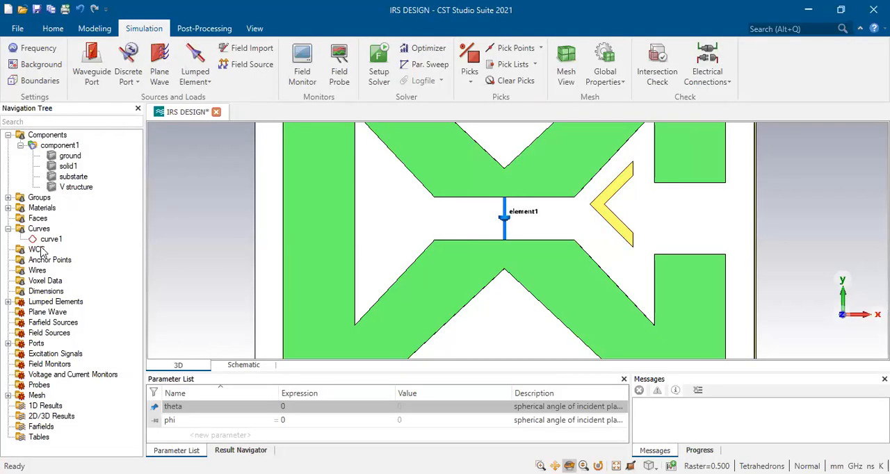
{"action": "left_click", "coordinate": [8, 303]}
{"action": "left_click", "coordinate": [8, 303]}
{"action": "left_click", "coordinate": [8, 304]}
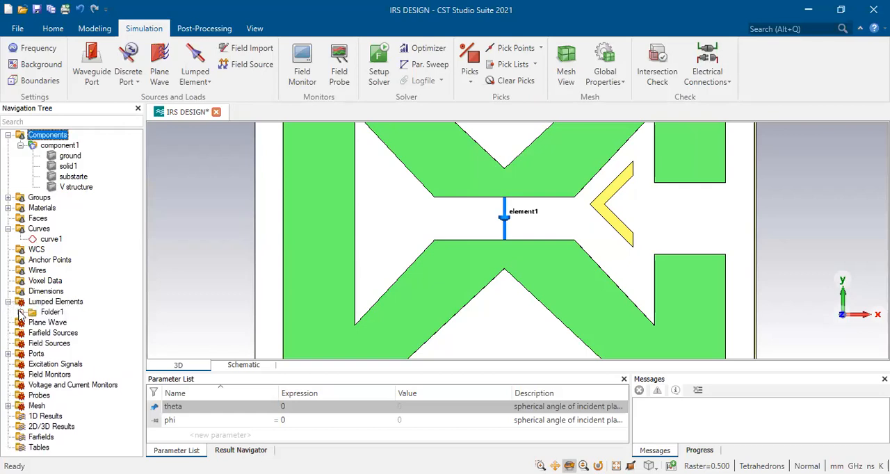
{"action": "left_click", "coordinate": [21, 312]}
{"action": "double_click", "coordinate": [72, 323]}
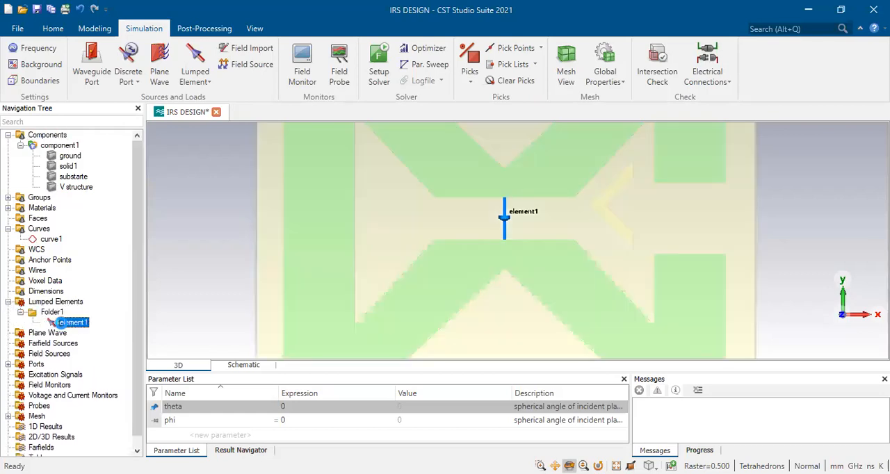
{"action": "left_click", "coordinate": [772, 63]}
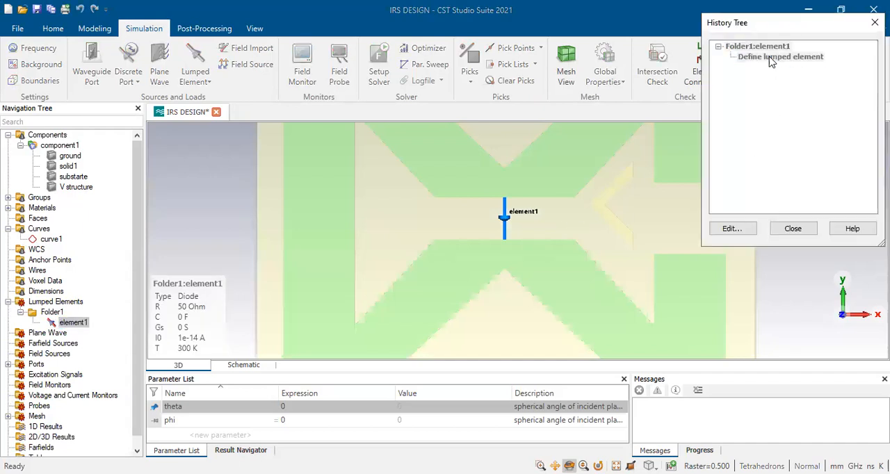
{"action": "double_click", "coordinate": [756, 65]}
{"action": "double_click", "coordinate": [692, 185]}
{"action": "type", "text": "Cap"}
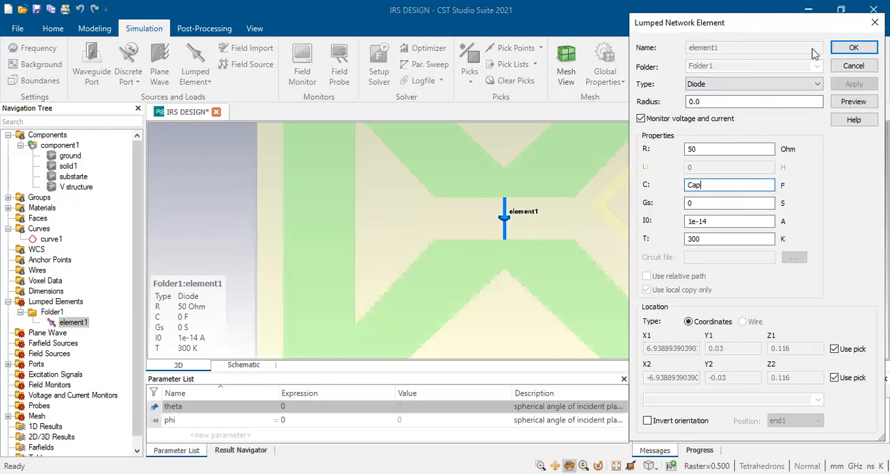
{"action": "left_click", "coordinate": [837, 49]}
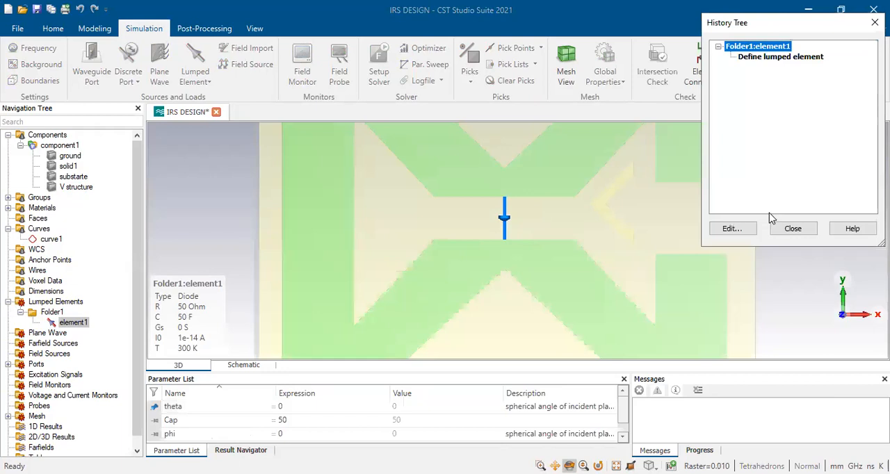
Check the diode's lumped element definition again and close its history
{"action": "left_click", "coordinate": [789, 58]}
{"action": "double_click", "coordinate": [789, 60]}
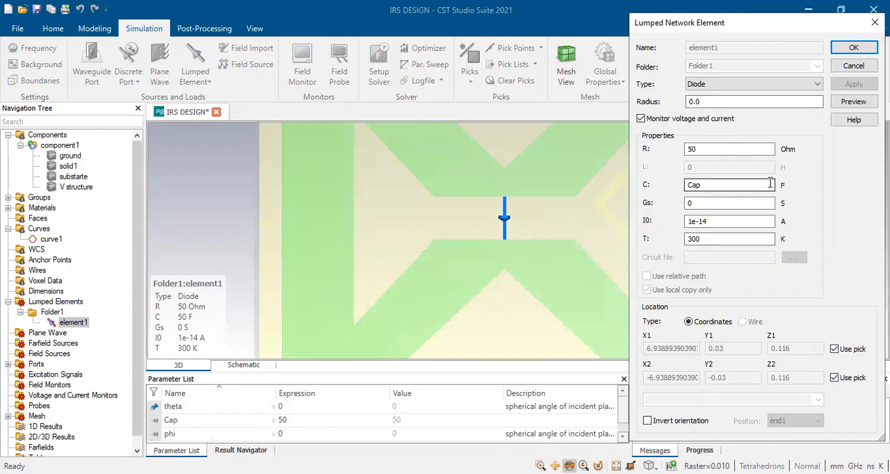
{"action": "left_click", "coordinate": [852, 47]}
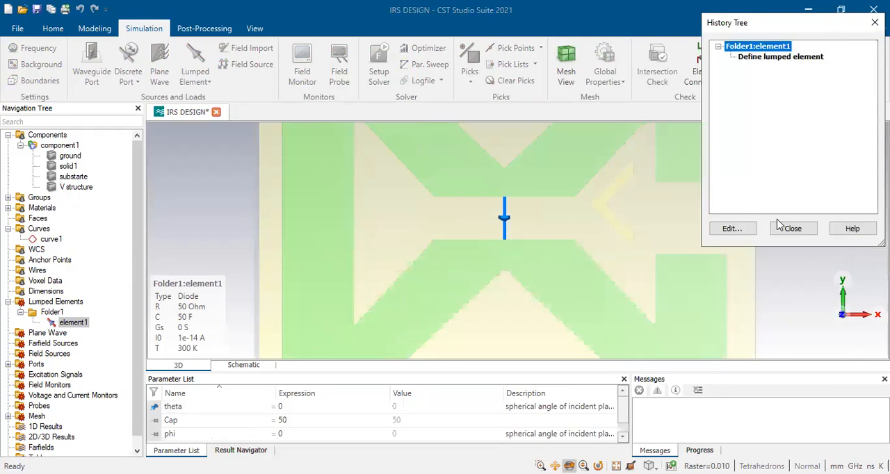
{"action": "left_click", "coordinate": [787, 228]}
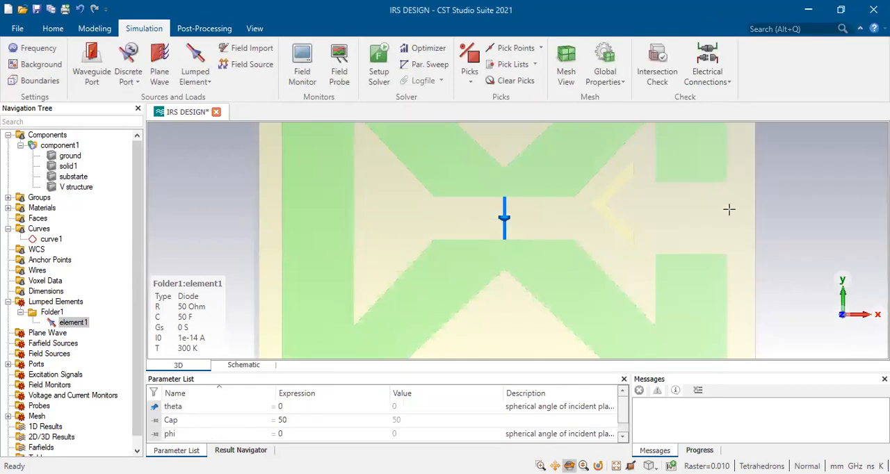
Add a new sequence to the parameter sweep for the frequency domain solver
{"action": "left_click", "coordinate": [195, 42]}
{"action": "left_click", "coordinate": [430, 67]}
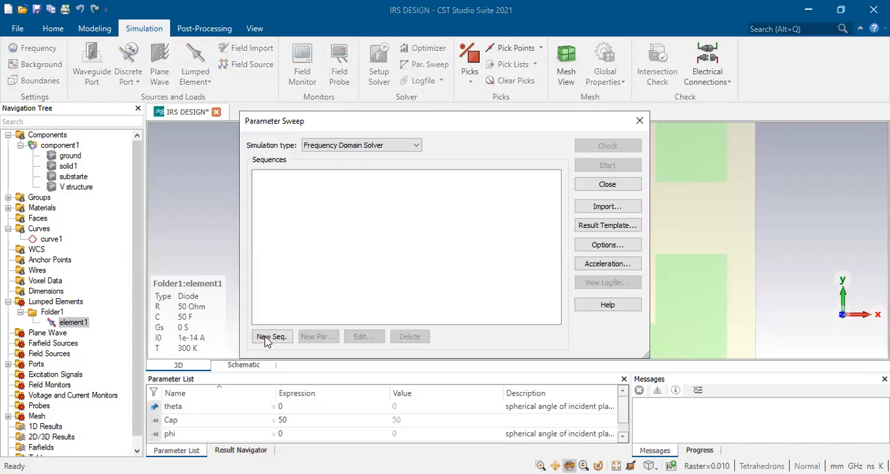
{"action": "left_click", "coordinate": [266, 338]}
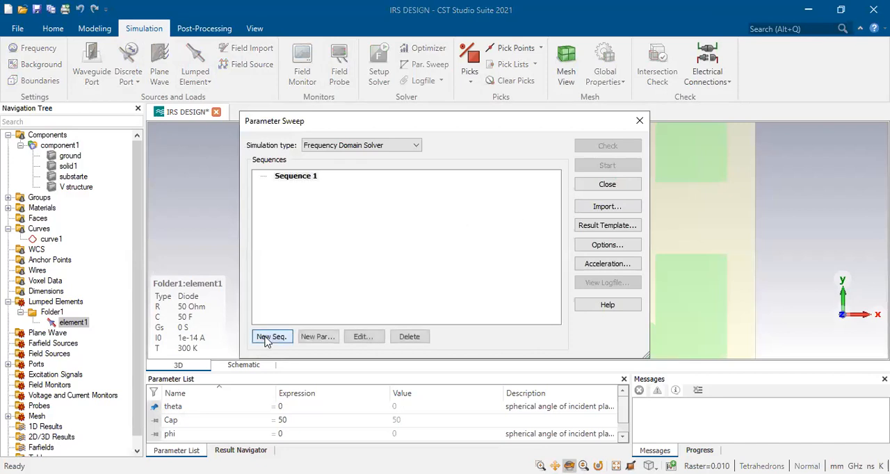
Try adding a linear sweep of the Cap parameter defined by step width to the sequence
{"action": "left_click", "coordinate": [319, 337]}
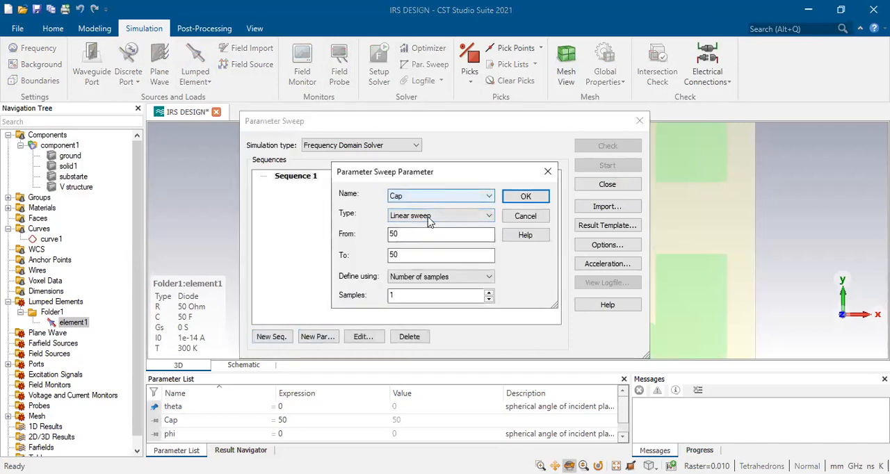
{"action": "double_click", "coordinate": [411, 235]}
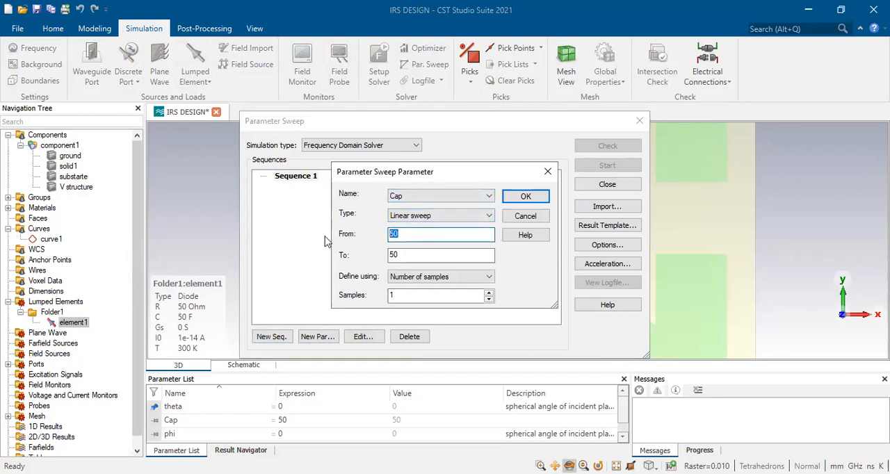
{"action": "left_click", "coordinate": [448, 278]}
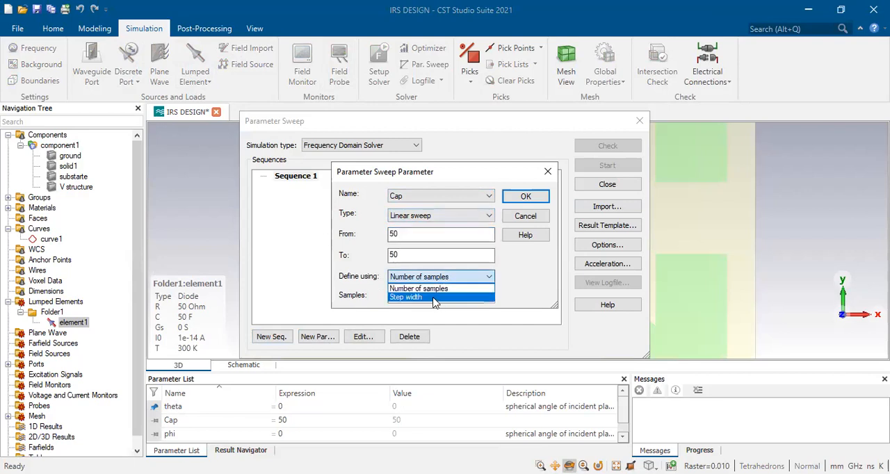
{"action": "left_click", "coordinate": [433, 297]}
{"action": "left_click_drag", "start_coordinate": [433, 297], "coordinate": [357, 297]}
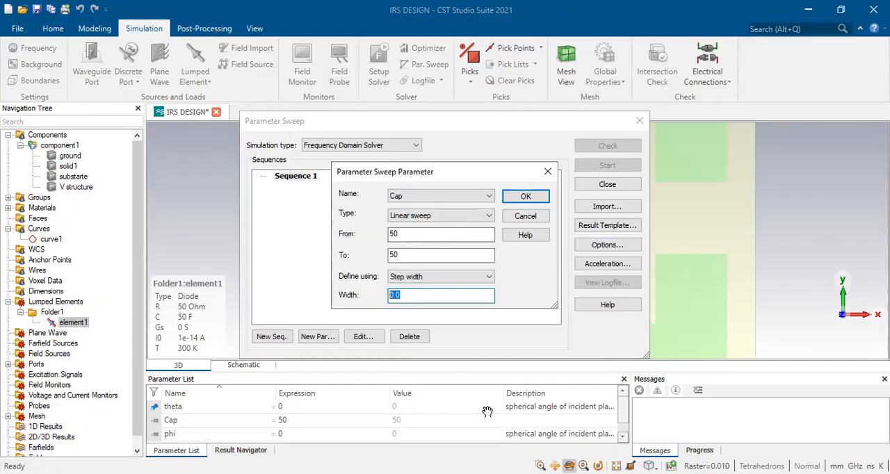
Examine the reflection plots, steering-angle table and far-field RCS results in the paper in Foxit PhantomPDF
{"action": "key", "text": "alt+Tab"}
{"action": "scroll", "coordinate": [489, 405], "scroll_direction": "down", "scroll_amount": 10}
{"action": "scroll", "coordinate": [488, 404], "scroll_direction": "up", "scroll_amount": 5}
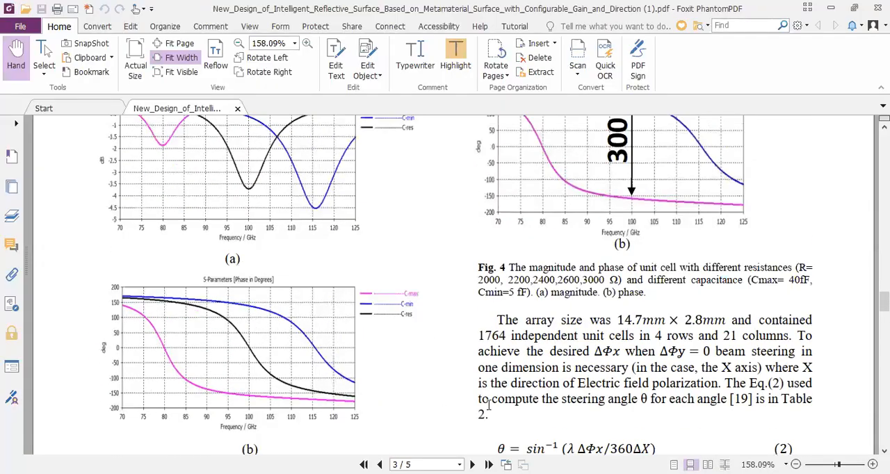
{"action": "scroll", "coordinate": [489, 405], "scroll_direction": "down", "scroll_amount": 8}
{"action": "scroll", "coordinate": [489, 405], "scroll_direction": "up", "scroll_amount": 7}
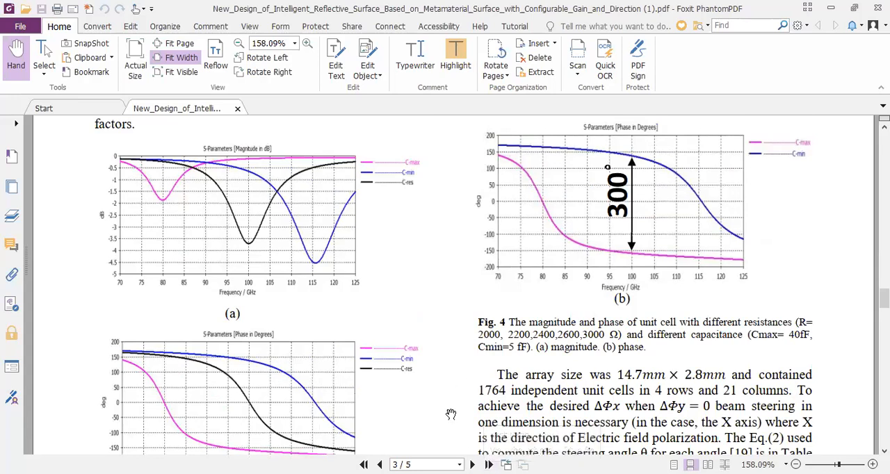
{"action": "scroll", "coordinate": [362, 338], "scroll_direction": "up", "scroll_amount": 2}
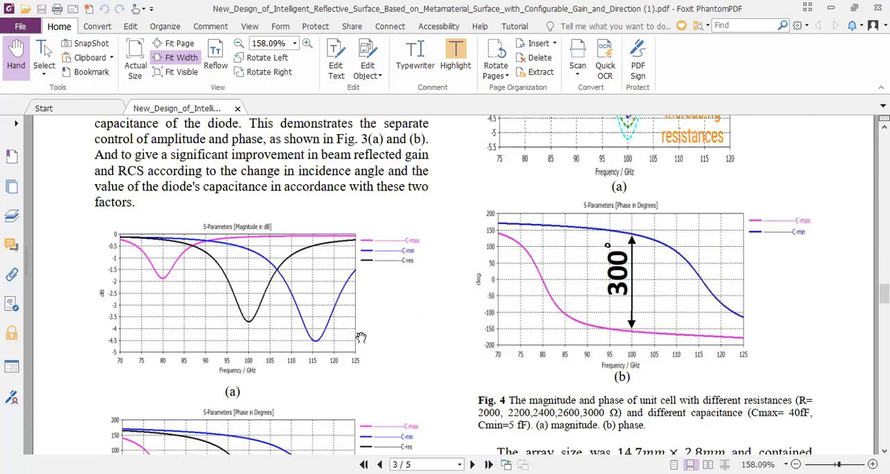
{"action": "scroll", "coordinate": [361, 337], "scroll_direction": "down", "scroll_amount": 1}
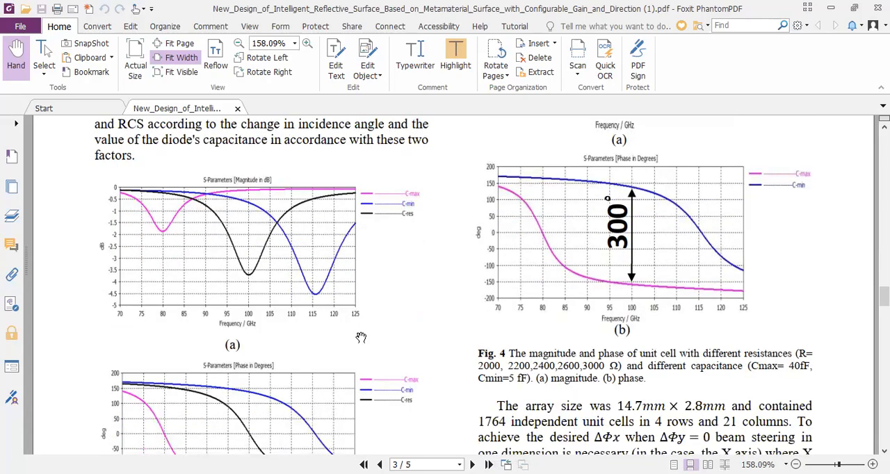
{"action": "scroll", "coordinate": [361, 338], "scroll_direction": "down", "scroll_amount": 15}
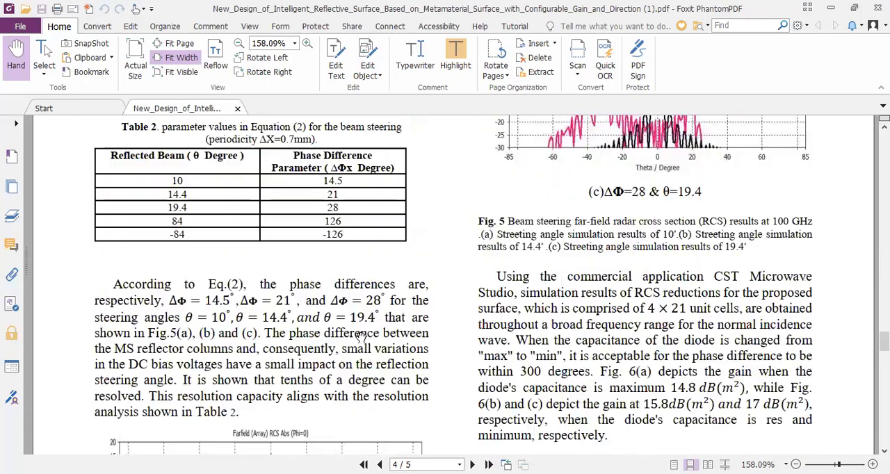
{"action": "scroll", "coordinate": [361, 337], "scroll_direction": "down", "scroll_amount": 5}
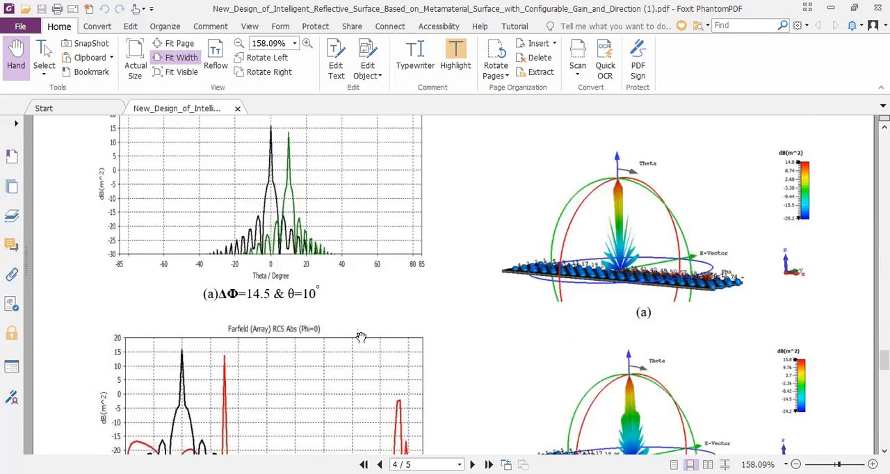
{"action": "scroll", "coordinate": [361, 337], "scroll_direction": "up", "scroll_amount": 2}
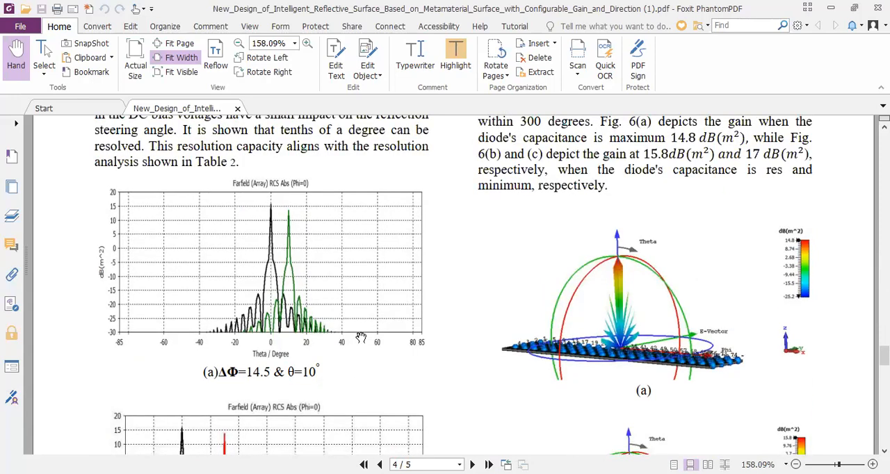
{"action": "scroll", "coordinate": [360, 337], "scroll_direction": "down", "scroll_amount": 1}
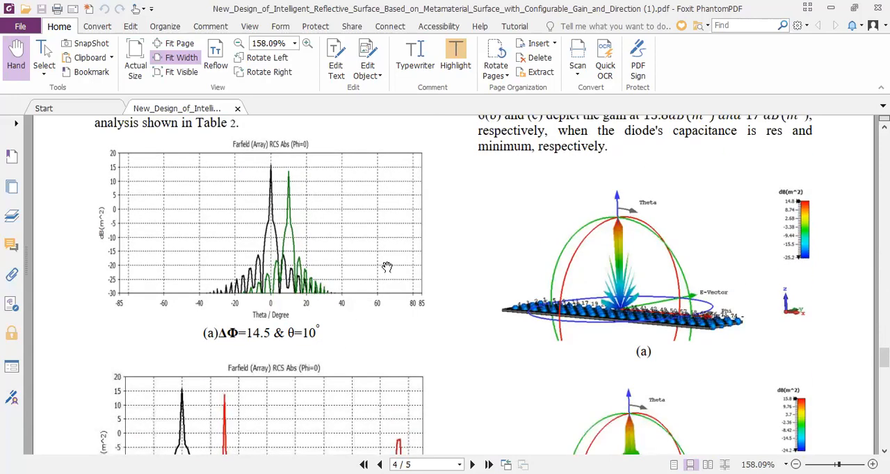
{"action": "scroll", "coordinate": [432, 300], "scroll_direction": "up", "scroll_amount": 4}
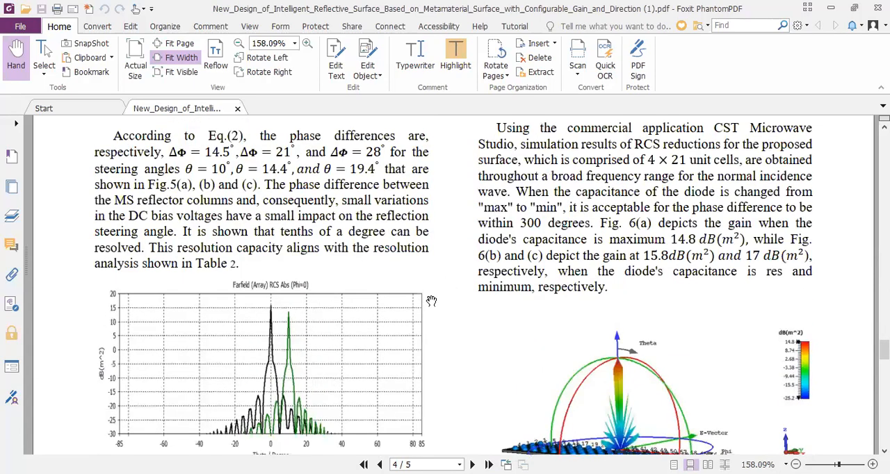
{"action": "scroll", "coordinate": [431, 300], "scroll_direction": "down", "scroll_amount": 4}
{"action": "scroll", "coordinate": [431, 301], "scroll_direction": "down", "scroll_amount": 4}
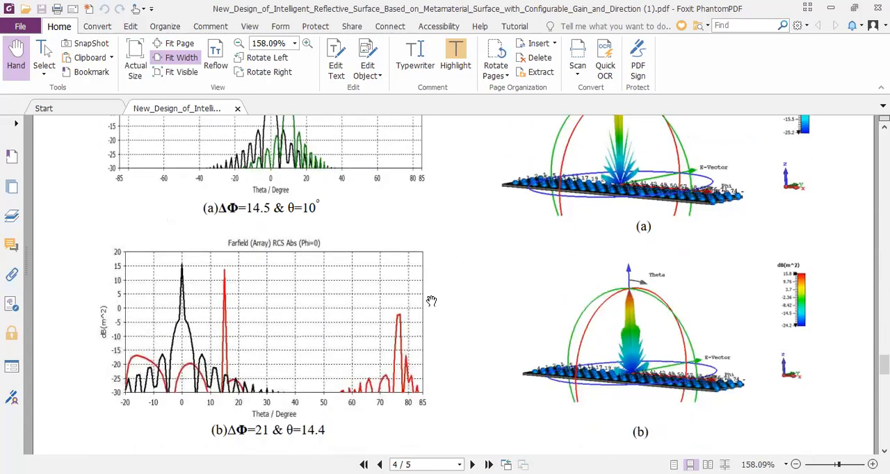
{"action": "scroll", "coordinate": [431, 301], "scroll_direction": "up", "scroll_amount": 8}
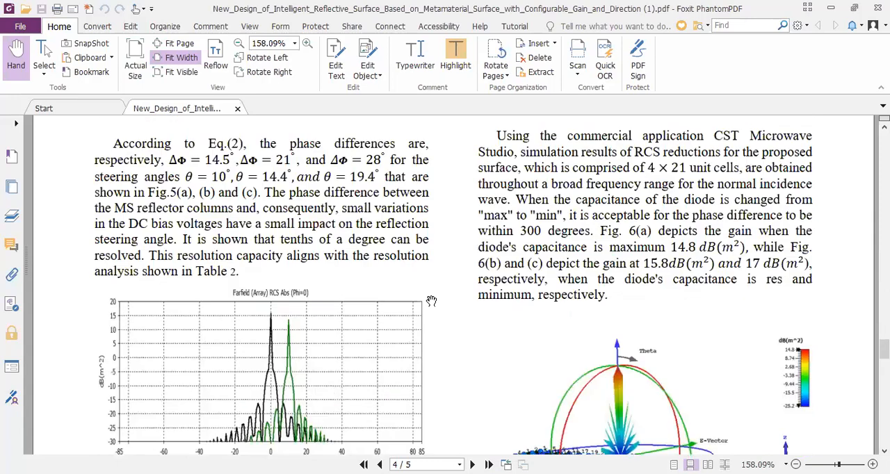
{"action": "scroll", "coordinate": [431, 301], "scroll_direction": "down", "scroll_amount": 4}
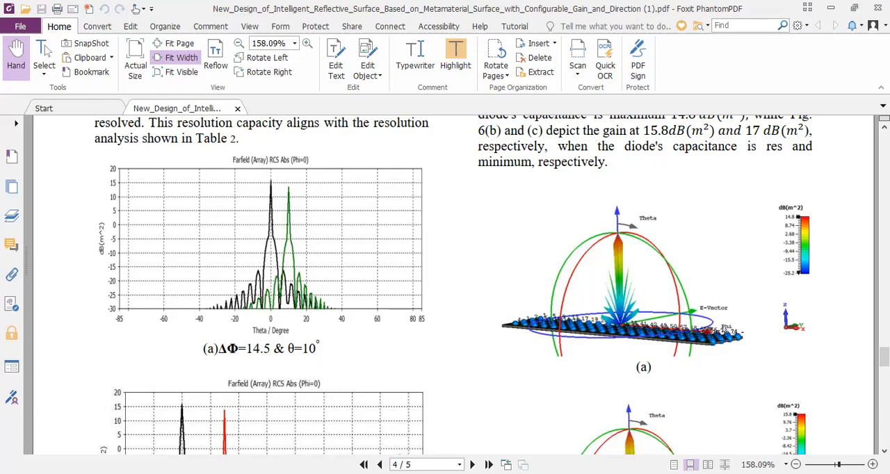
Return to CST Studio Suite, discard the Cap sweep parameter and close the parameter sweep setup
{"action": "key", "text": "alt+Tab"}
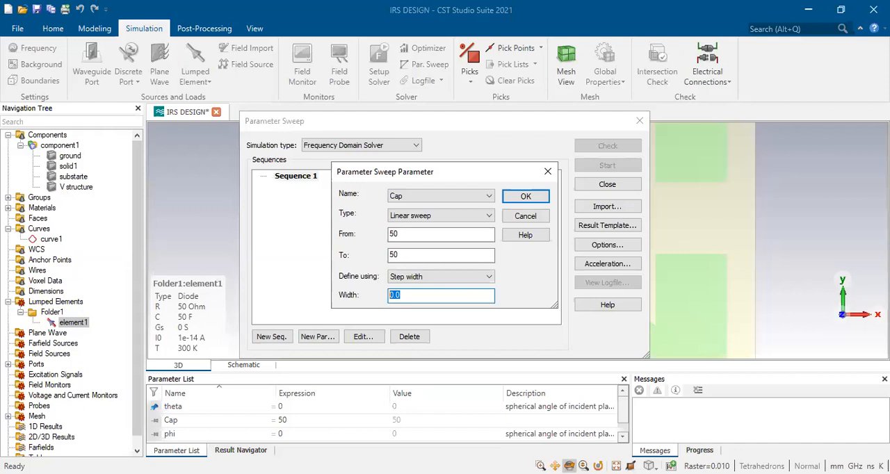
{"action": "left_click", "coordinate": [531, 220]}
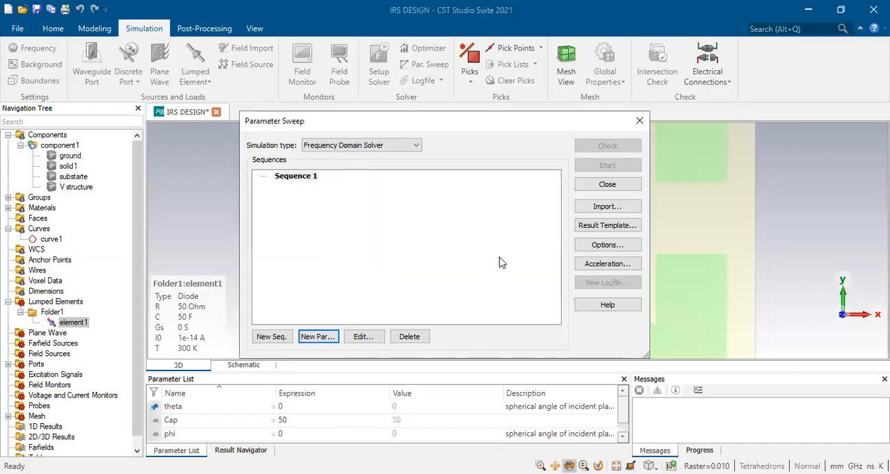
{"action": "left_click", "coordinate": [598, 189]}
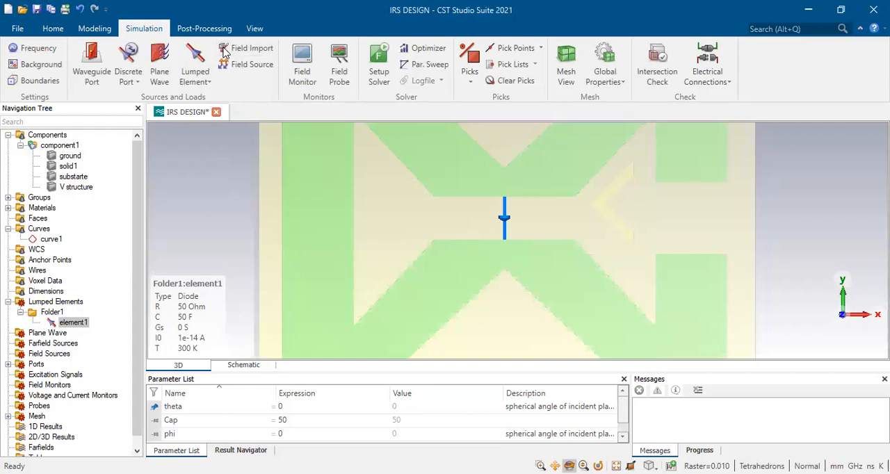
Download the 5G Antenna Array example from the component library
{"action": "left_click", "coordinate": [17, 29]}
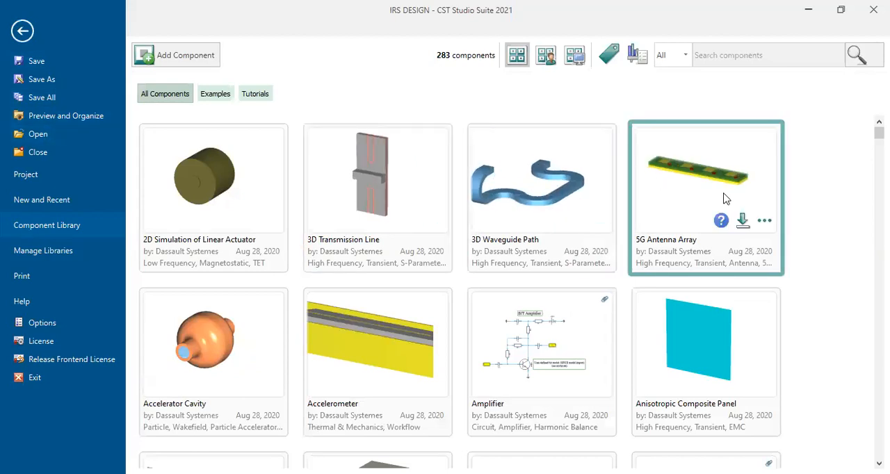
{"action": "left_click", "coordinate": [742, 221]}
{"action": "left_click", "coordinate": [720, 221]}
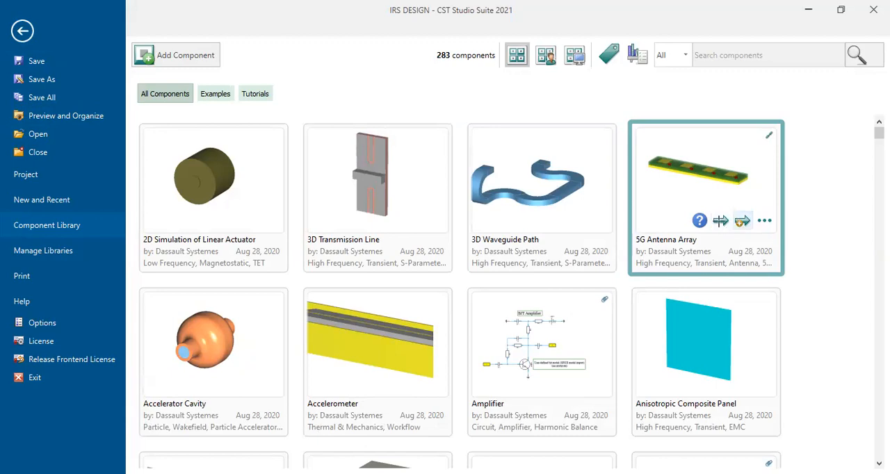
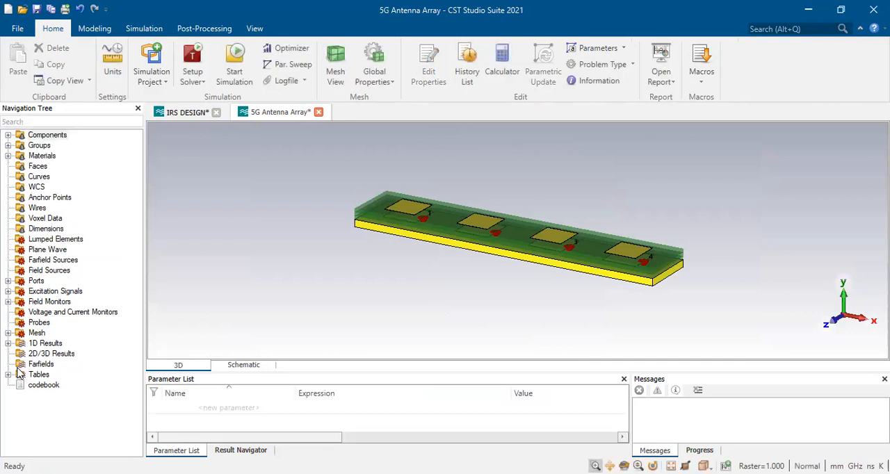
Look through the 0D result tables of the 5G Antenna Array example
{"action": "left_click", "coordinate": [7, 374]}
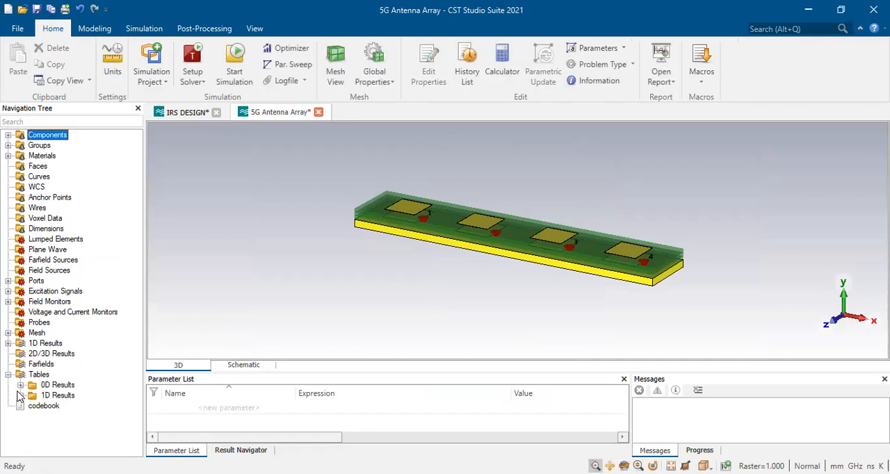
{"action": "left_click", "coordinate": [20, 385]}
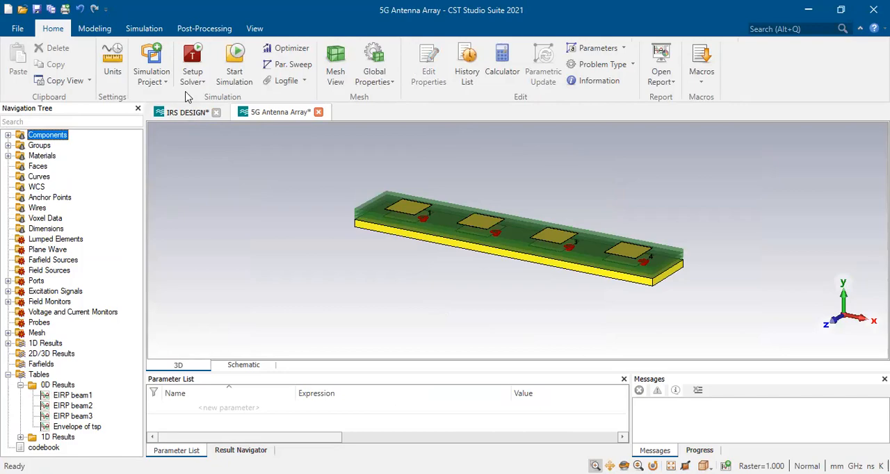
Search the component library for components matching "Array"
{"action": "left_click", "coordinate": [15, 28]}
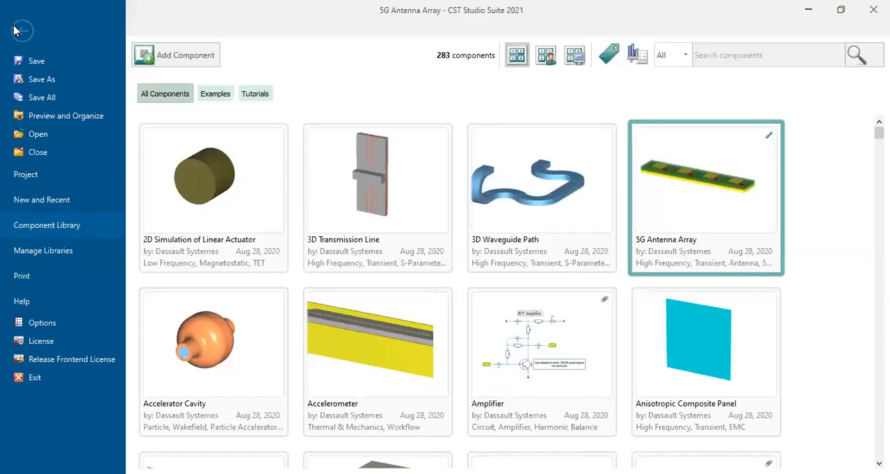
{"action": "mouse_move", "coordinate": [560, 235]}
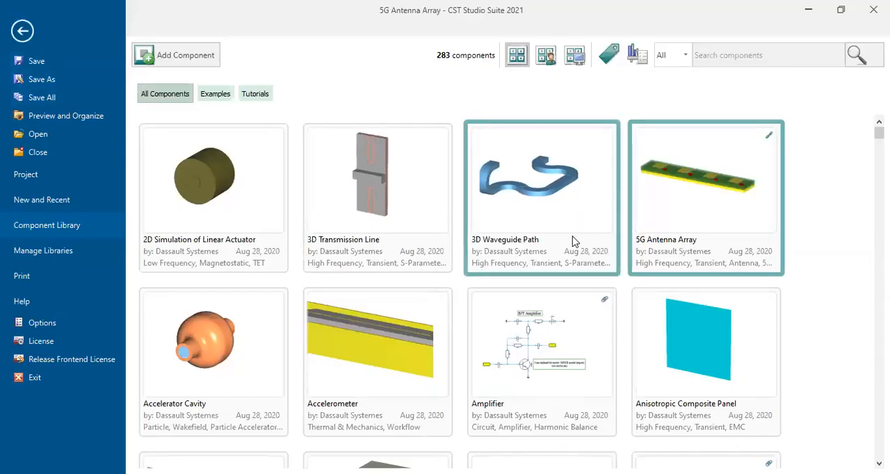
{"action": "scroll", "coordinate": [610, 260], "scroll_direction": "down", "scroll_amount": 5}
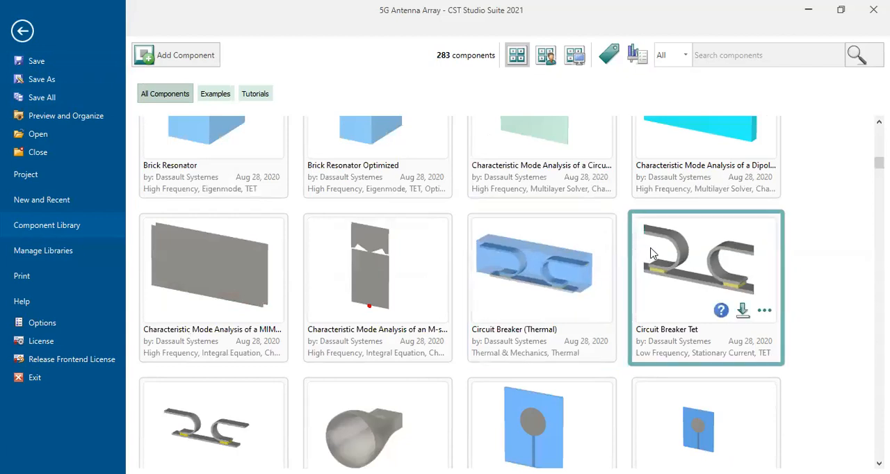
{"action": "scroll", "coordinate": [651, 254], "scroll_direction": "down", "scroll_amount": 15}
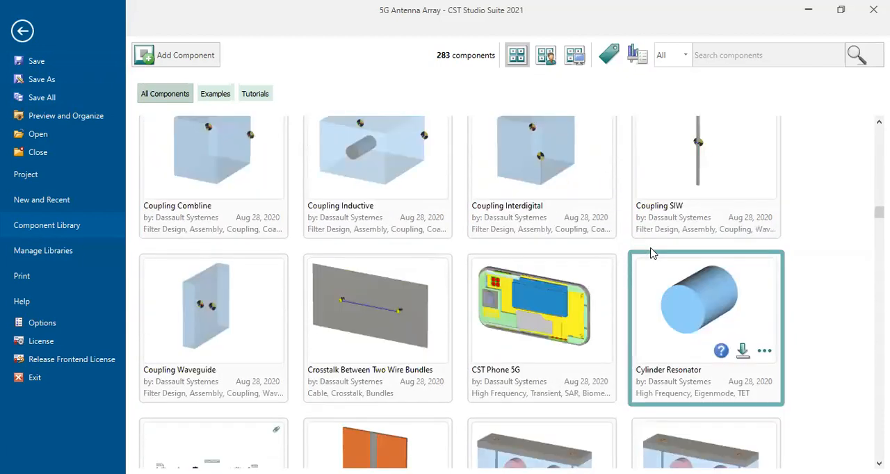
{"action": "scroll", "coordinate": [652, 254], "scroll_direction": "down", "scroll_amount": 10}
{"action": "left_click", "coordinate": [717, 54]}
{"action": "type", "text": "array"}
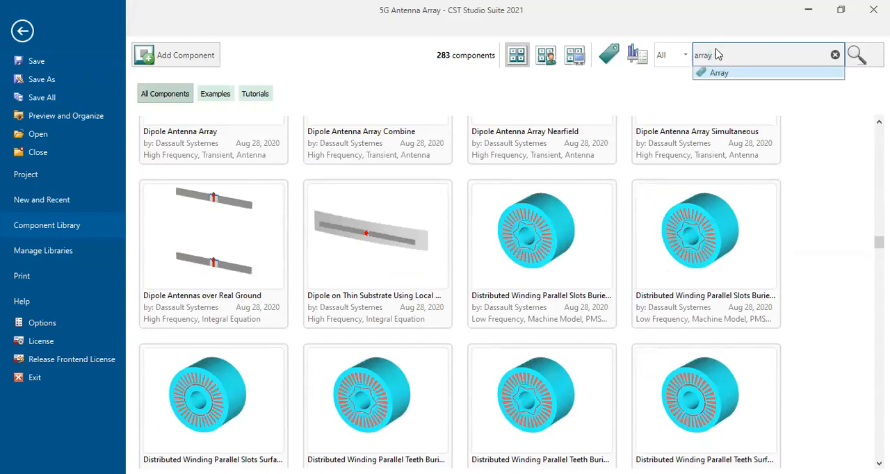
{"action": "left_click", "coordinate": [719, 74]}
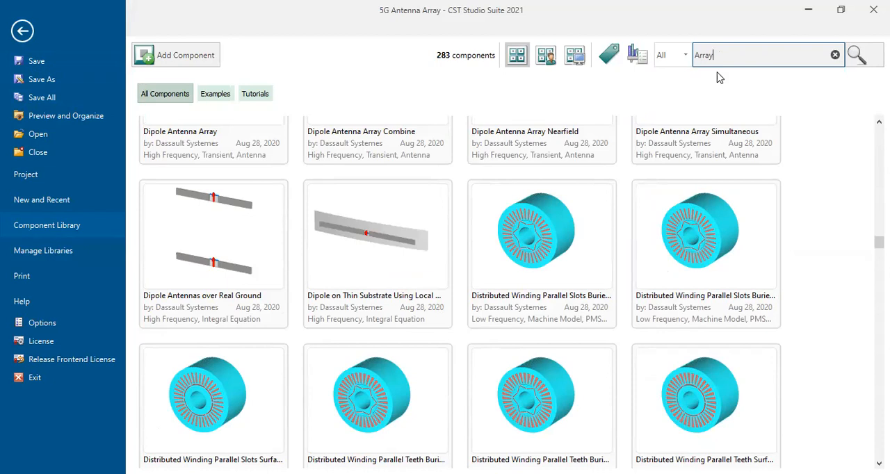
{"action": "left_click", "coordinate": [857, 56]}
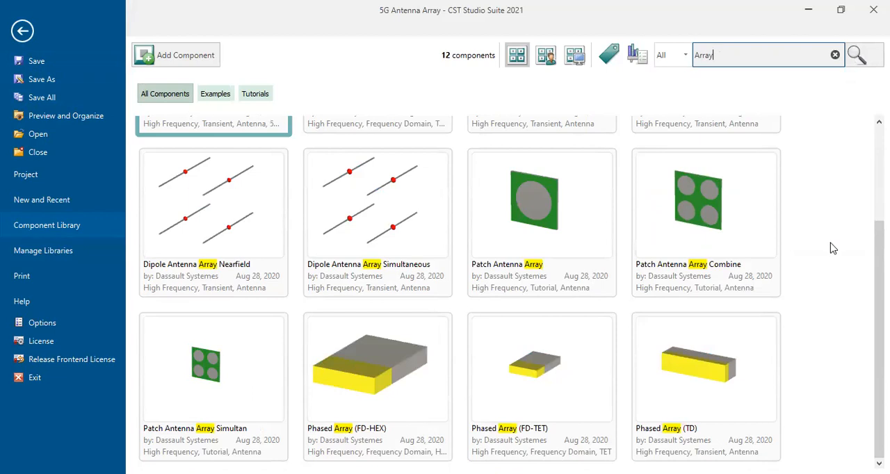
Download the Patch Antenna Array Combine example from the library's search results
{"action": "scroll", "coordinate": [833, 248], "scroll_direction": "up", "scroll_amount": 3}
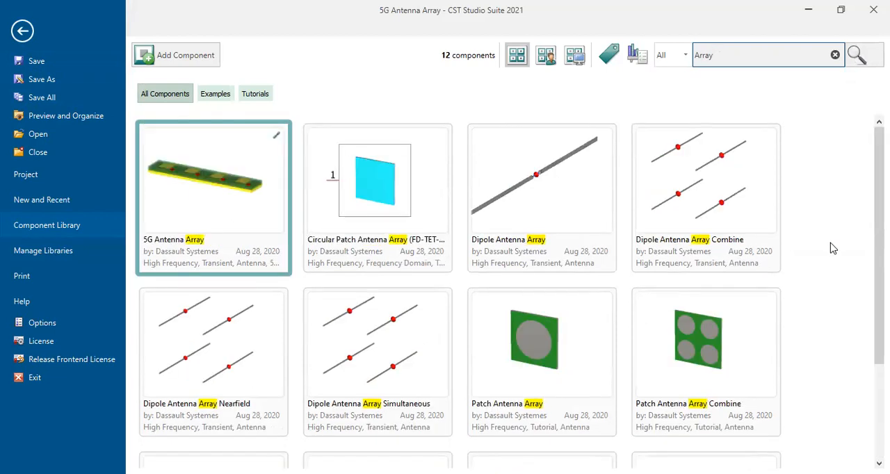
{"action": "mouse_move", "coordinate": [691, 391]}
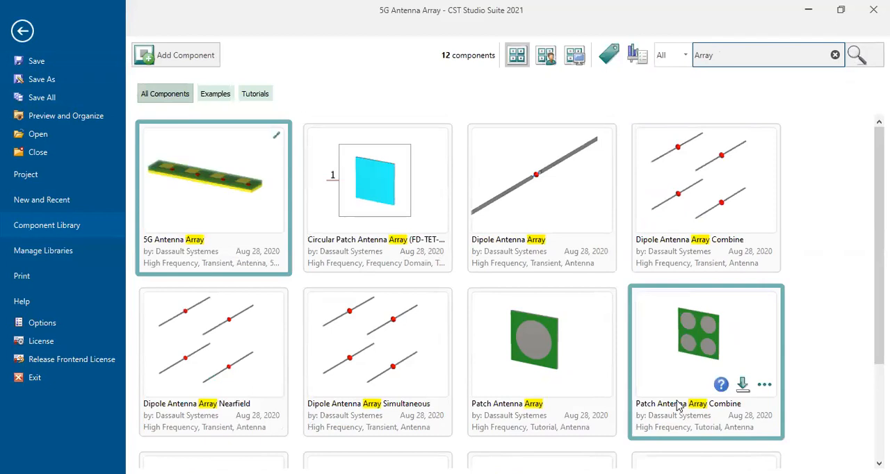
{"action": "left_click", "coordinate": [742, 386]}
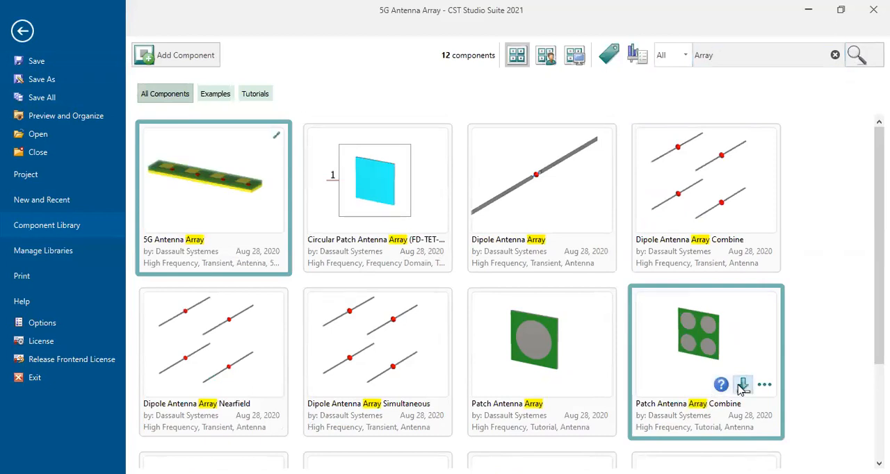
{"action": "left_click", "coordinate": [721, 386]}
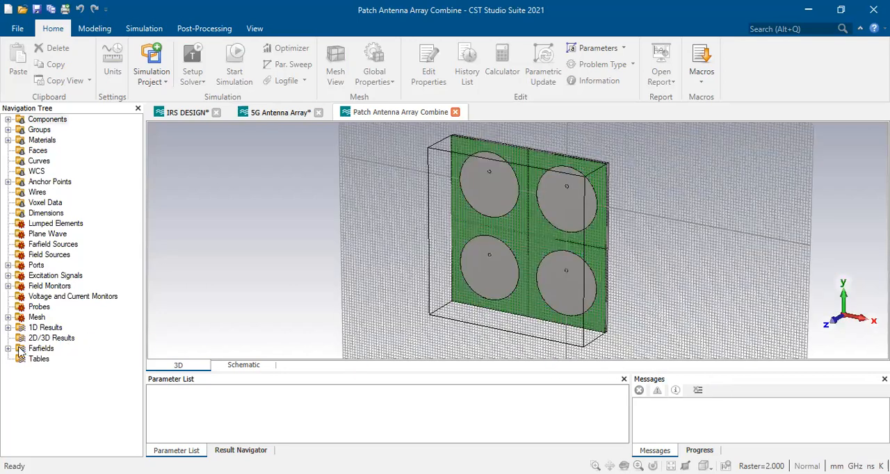
View the 2.4 GHz farfield cuts of Excitation [1] at Phi=90 and at Theta=90
{"action": "left_click", "coordinate": [8, 349]}
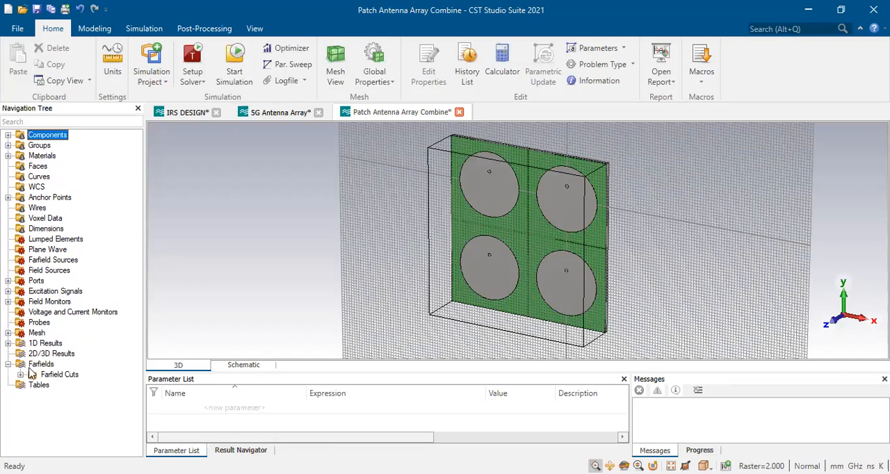
{"action": "left_click", "coordinate": [21, 374]}
{"action": "left_click", "coordinate": [32, 384]}
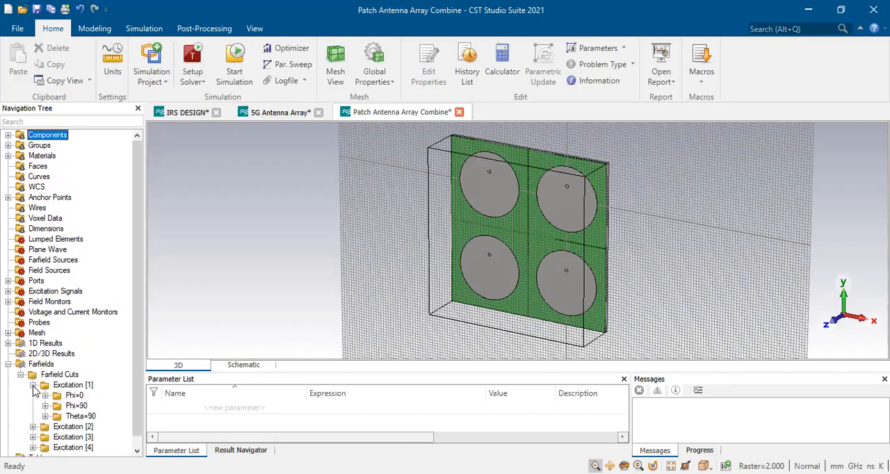
{"action": "left_click", "coordinate": [45, 406]}
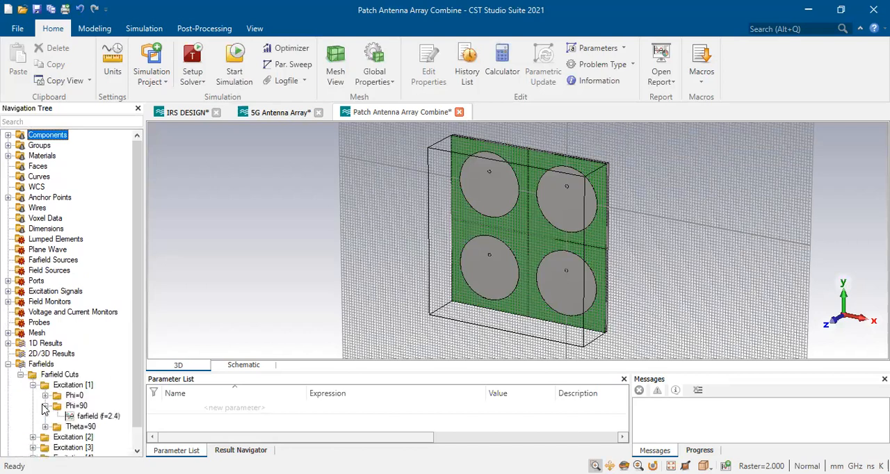
{"action": "left_click", "coordinate": [91, 416]}
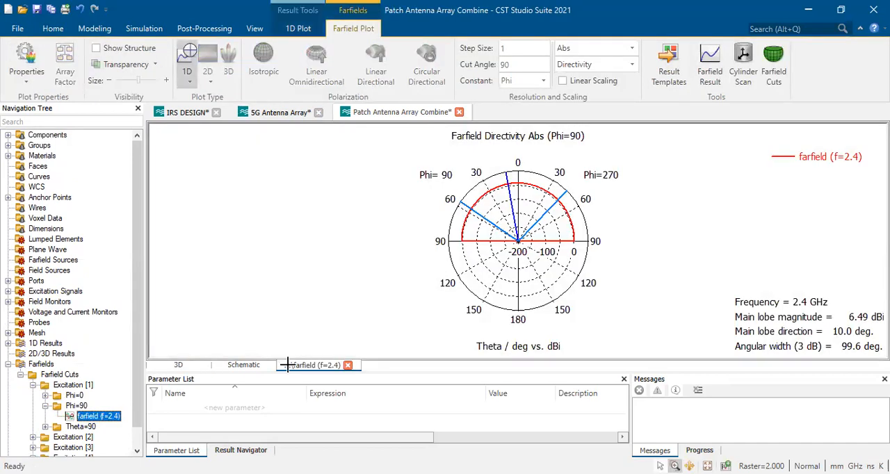
{"action": "left_click", "coordinate": [45, 427]}
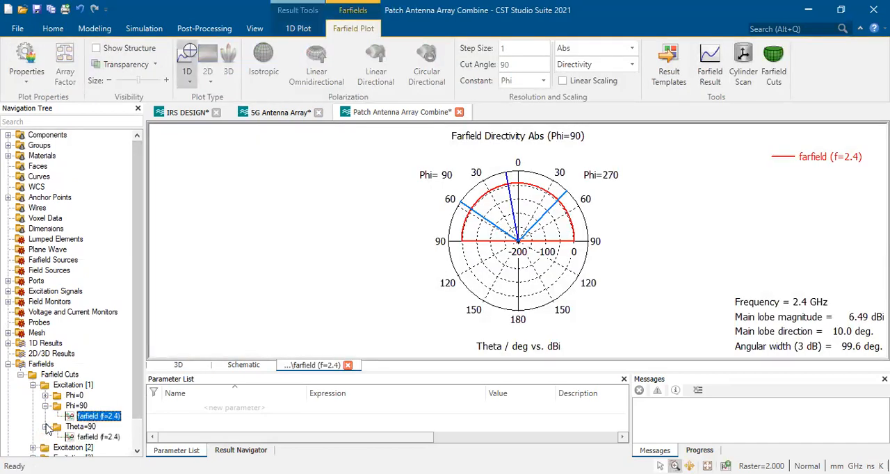
{"action": "left_click", "coordinate": [98, 437]}
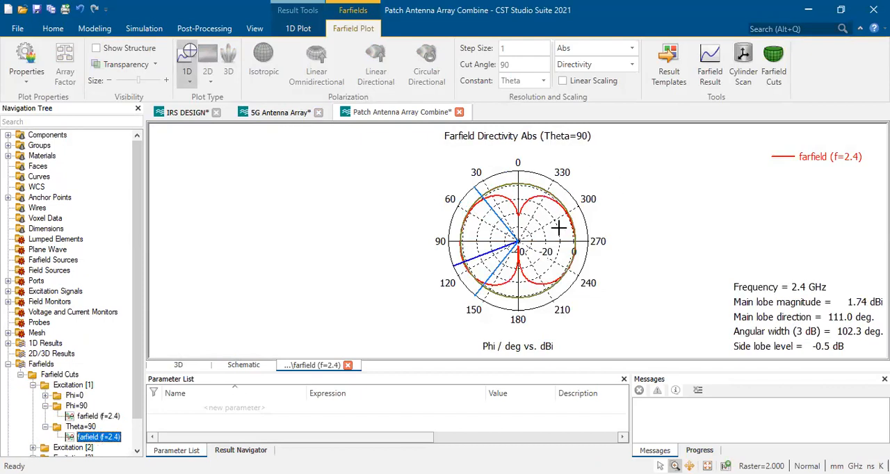
Switch the Theta=90 farfield cut from a polar to a 1D Cartesian plot
{"action": "left_click", "coordinate": [294, 30]}
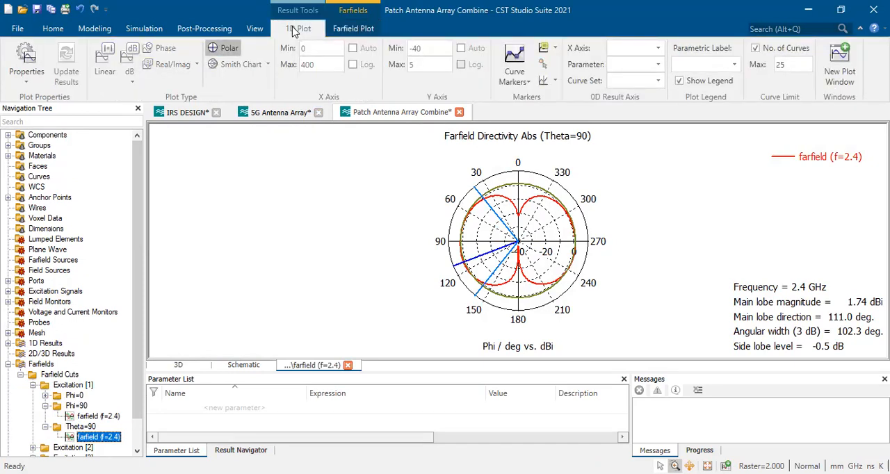
{"action": "left_click", "coordinate": [366, 35]}
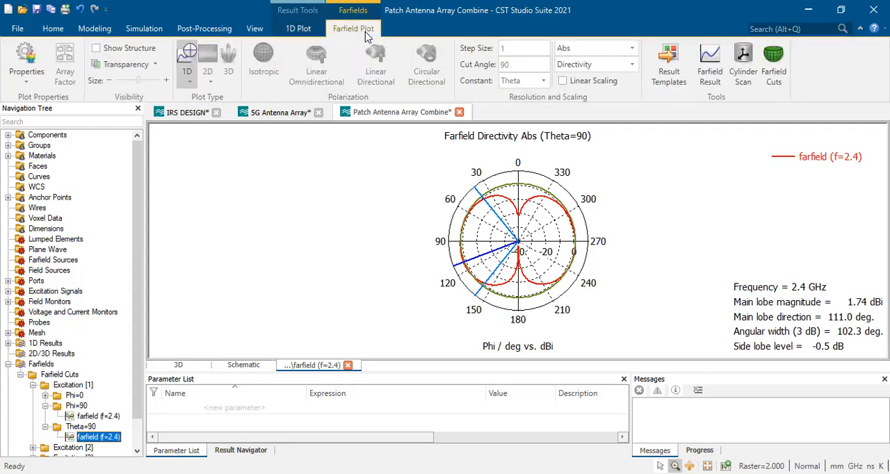
{"action": "left_click", "coordinate": [193, 84]}
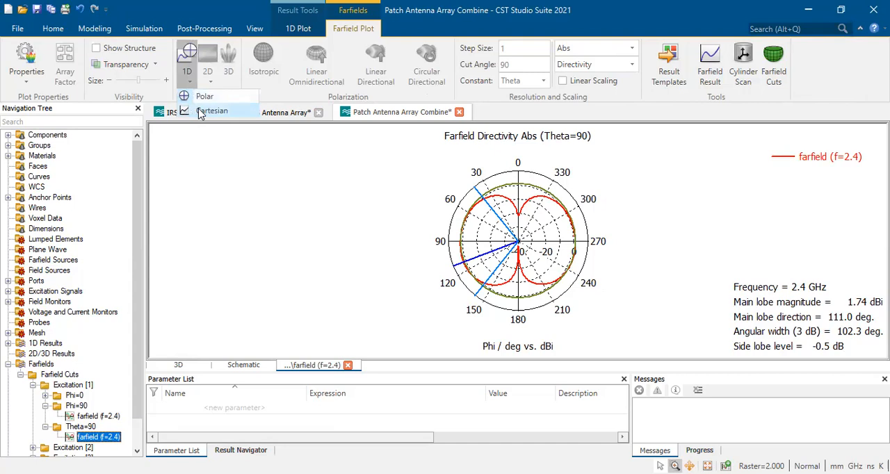
{"action": "left_click", "coordinate": [201, 113]}
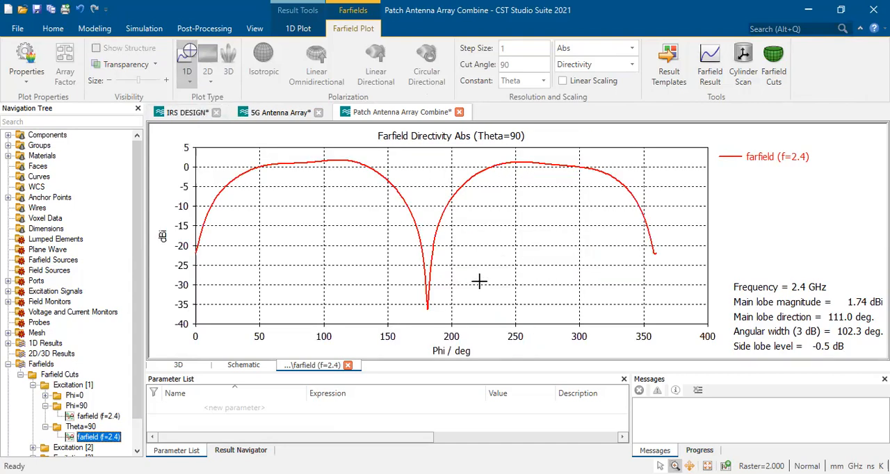
Set the Theta=90 farfield plot to cover the angular range from -180 to +180 degrees
{"action": "right_click", "coordinate": [491, 256]}
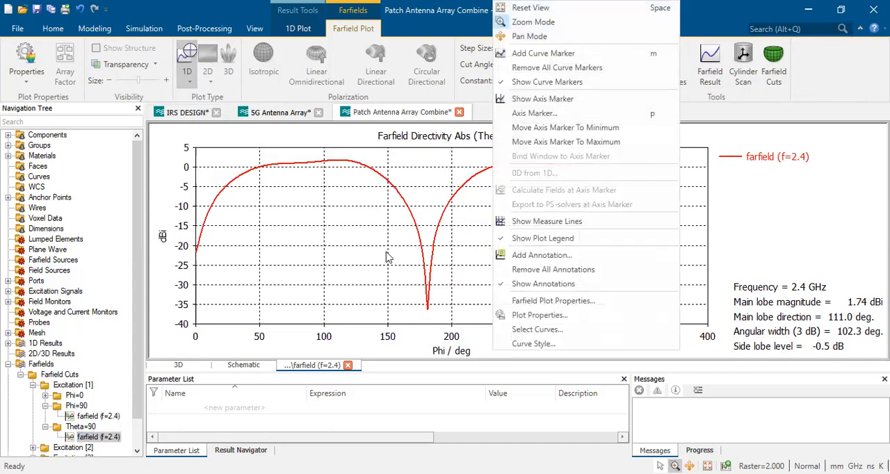
{"action": "left_click", "coordinate": [346, 277]}
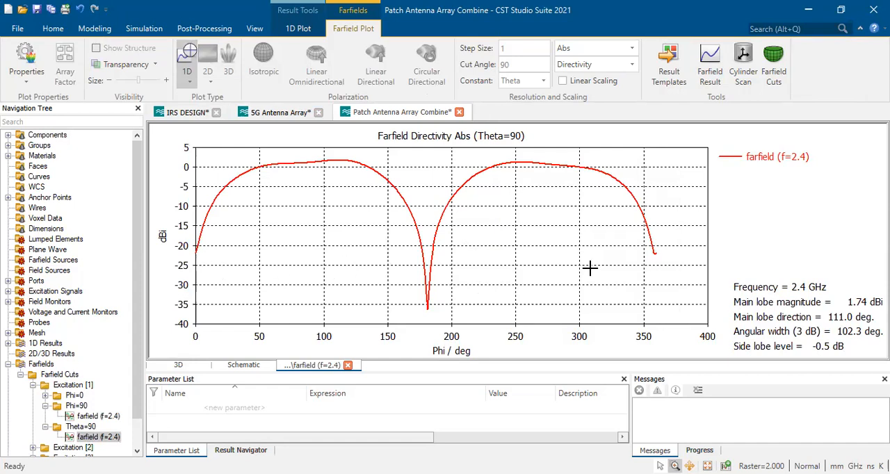
{"action": "right_click", "coordinate": [510, 237]}
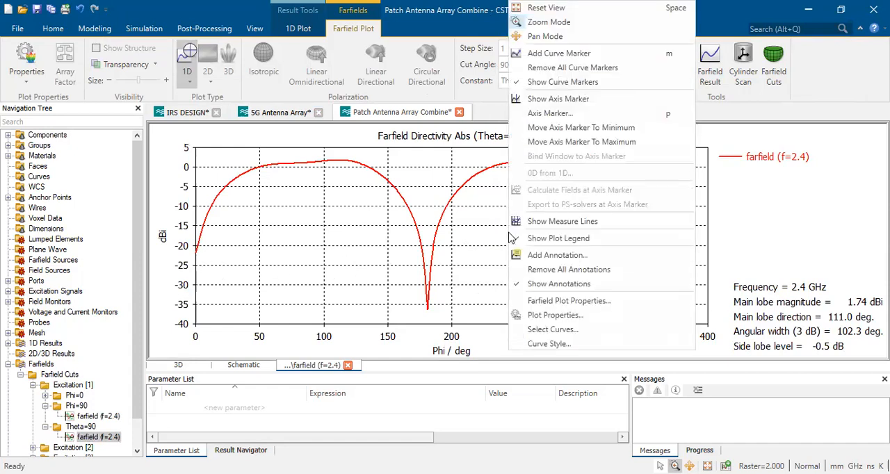
{"action": "left_click", "coordinate": [559, 302]}
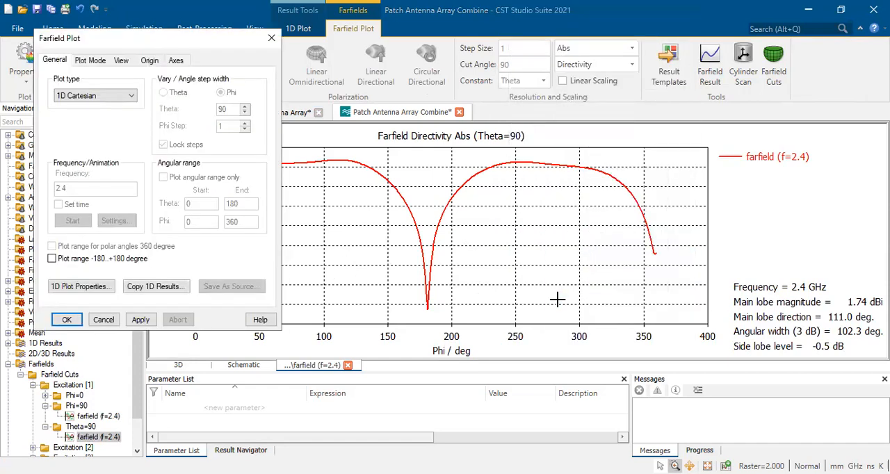
{"action": "left_click", "coordinate": [76, 259]}
{"action": "left_click", "coordinate": [140, 319]}
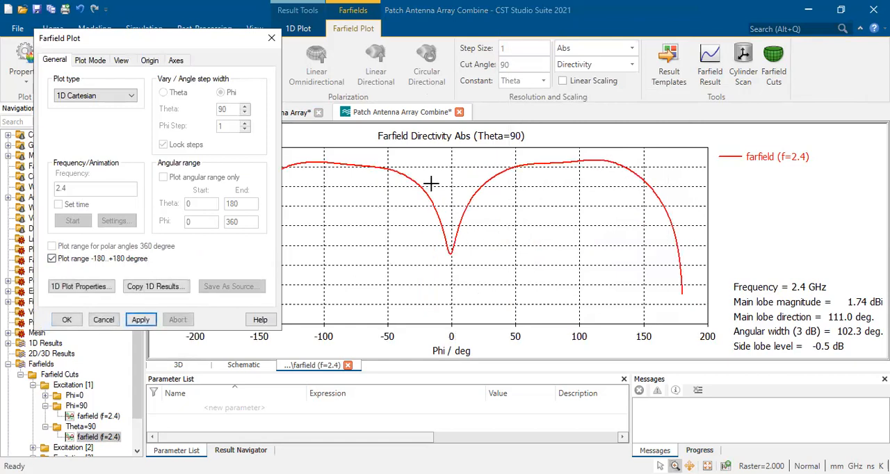
{"action": "left_click", "coordinate": [66, 320]}
Turn off the X axis auto range of the Theta=90 plot and limit the axis from -90 to 90
{"action": "right_click", "coordinate": [551, 224]}
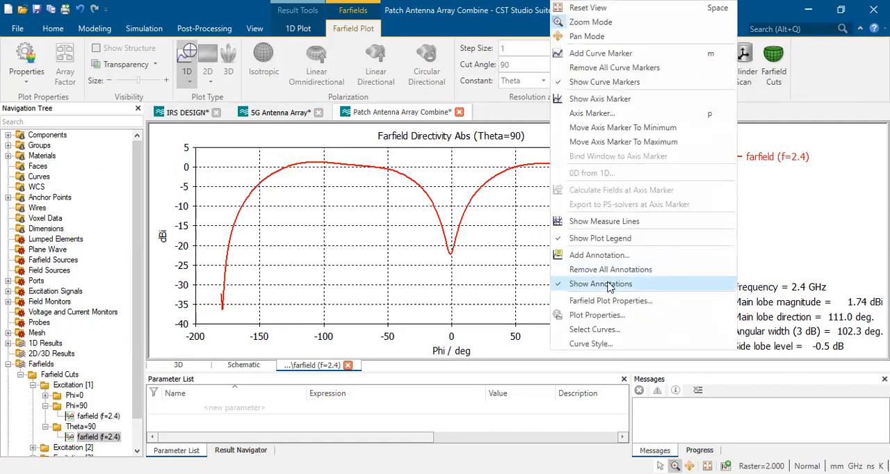
{"action": "left_click", "coordinate": [596, 315]}
{"action": "left_click_drag", "start_coordinate": [459, 142], "coordinate": [681, 156]}
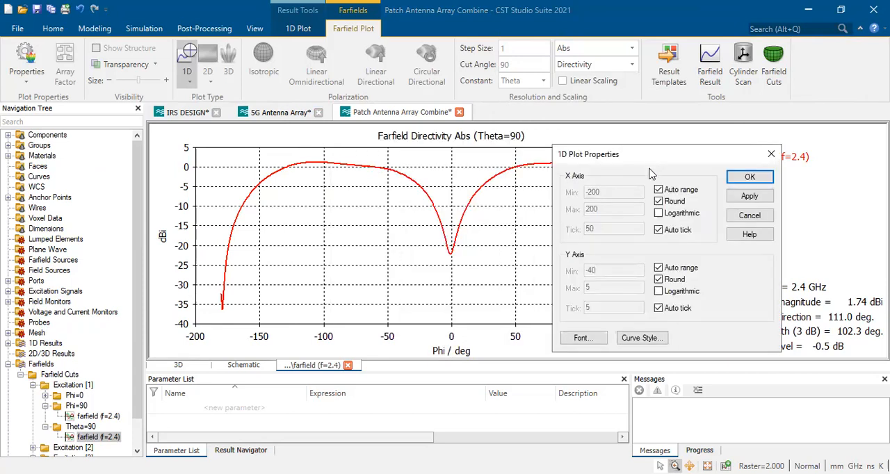
{"action": "left_click", "coordinate": [659, 189]}
{"action": "left_click_drag", "start_coordinate": [622, 195], "coordinate": [586, 192]}
{"action": "type", "text": "-"}
{"action": "key", "text": "Tab"}
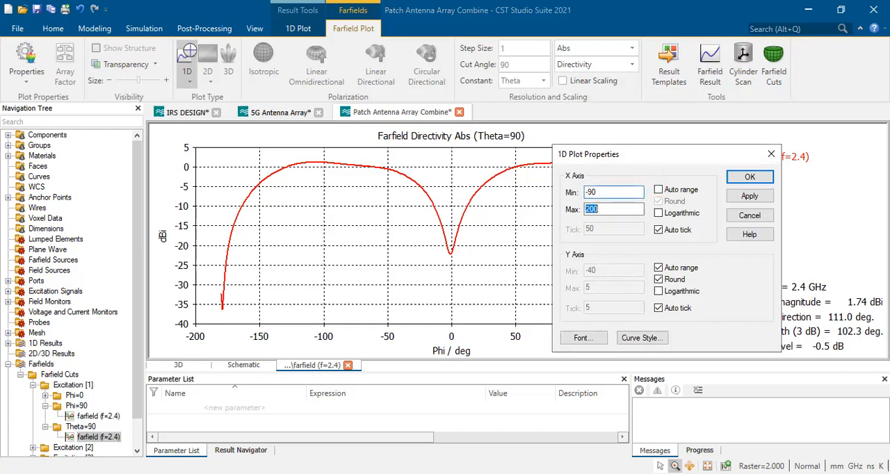
{"action": "type", "text": "90"}
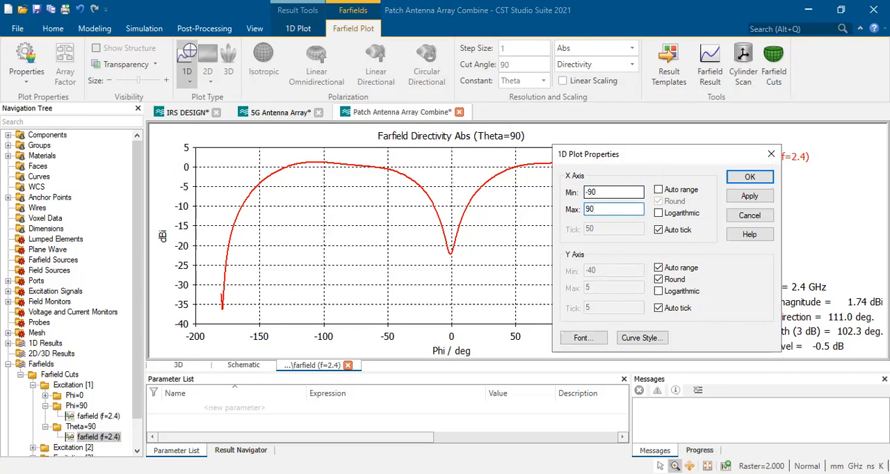
{"action": "left_click", "coordinate": [750, 178]}
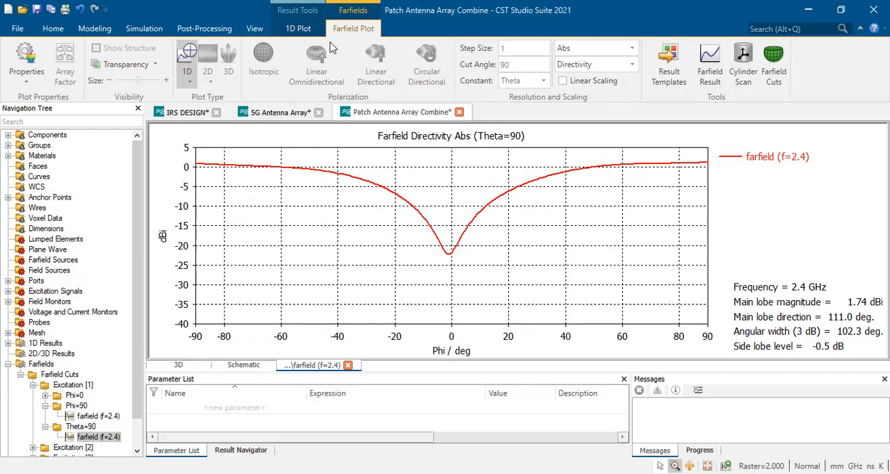
Display the 2.4 GHz farfield cut at Phi=90 for Excitation [1]
{"action": "scroll", "coordinate": [99, 402], "scroll_direction": "down", "scroll_amount": 1}
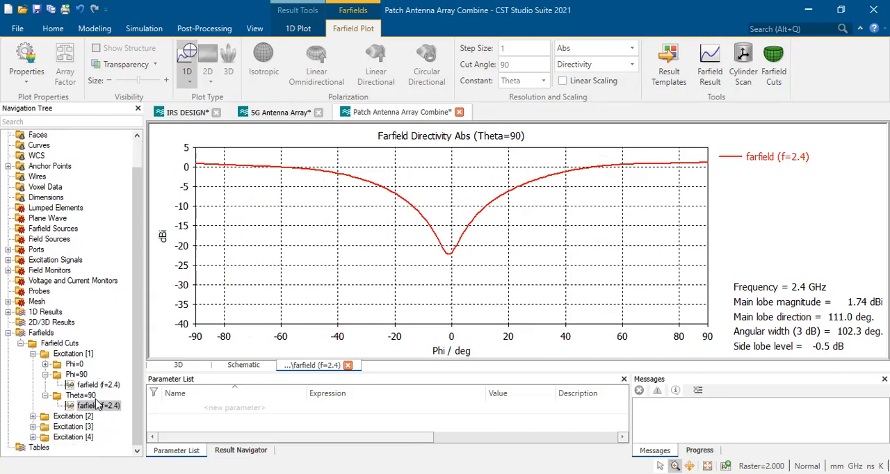
{"action": "left_click", "coordinate": [82, 385]}
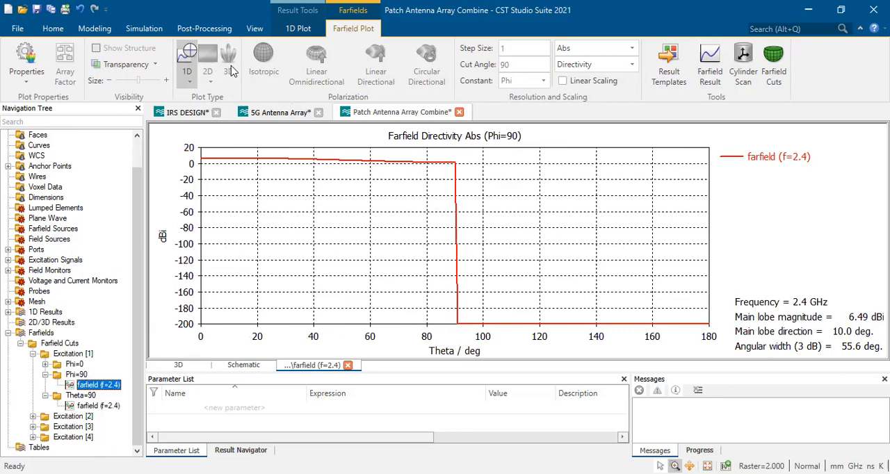
Show the combined Farfield Cuts view on the patch array model and check the available plot property options
{"action": "left_click", "coordinate": [52, 341]}
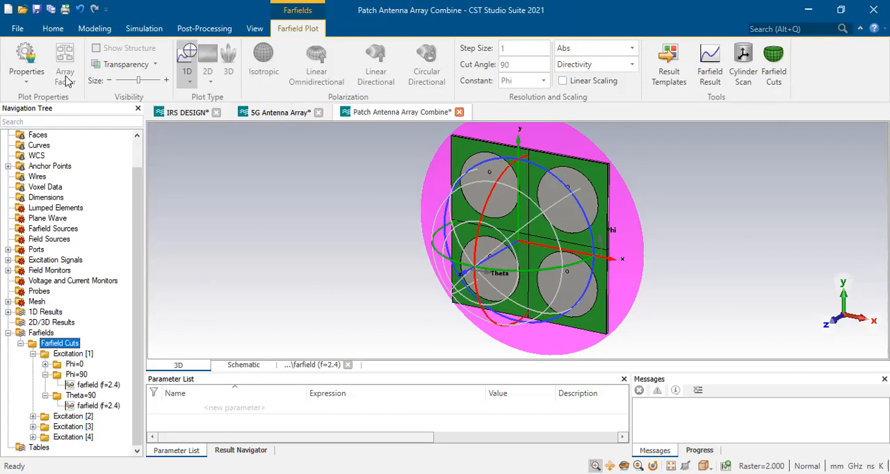
{"action": "left_click", "coordinate": [26, 83]}
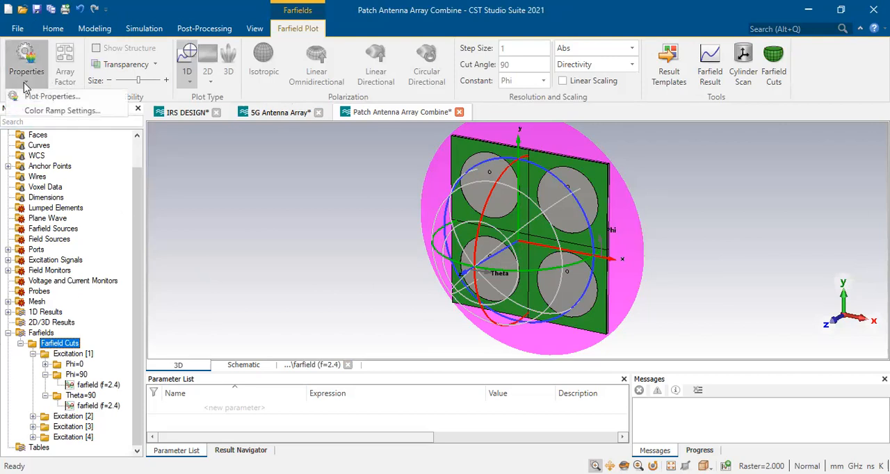
{"action": "left_click", "coordinate": [53, 28]}
Download the Patch Antenna Array example from the component library
{"action": "left_click", "coordinate": [18, 28]}
{"action": "mouse_move", "coordinate": [565, 306]}
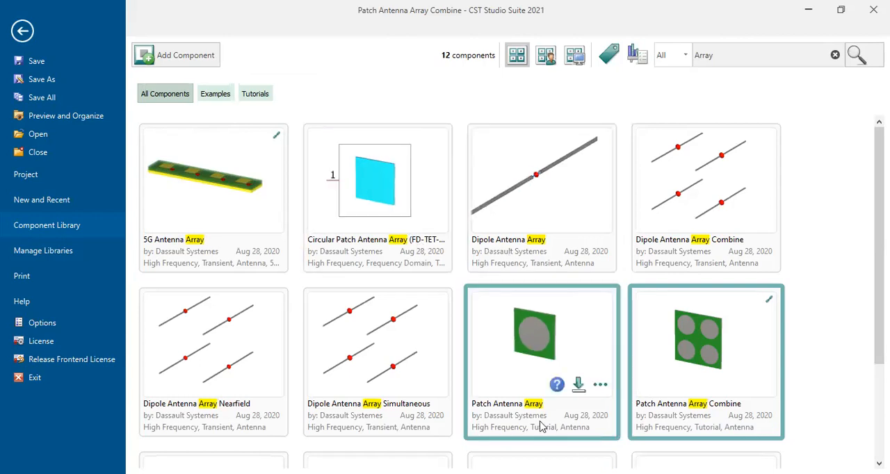
{"action": "left_click", "coordinate": [578, 384]}
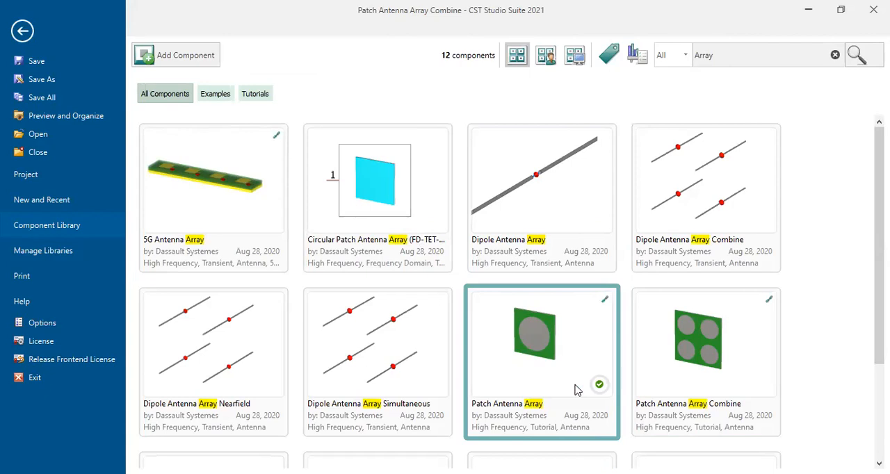
Download and open the Patch Antenna Array Simultan example and expand its farfield cuts down to the excitation
{"action": "scroll", "coordinate": [502, 341], "scroll_direction": "down", "scroll_amount": 4}
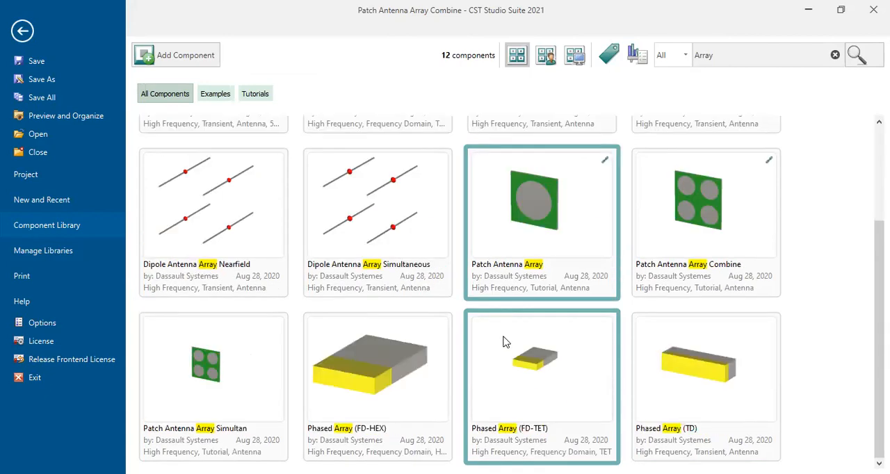
{"action": "mouse_move", "coordinate": [515, 296]}
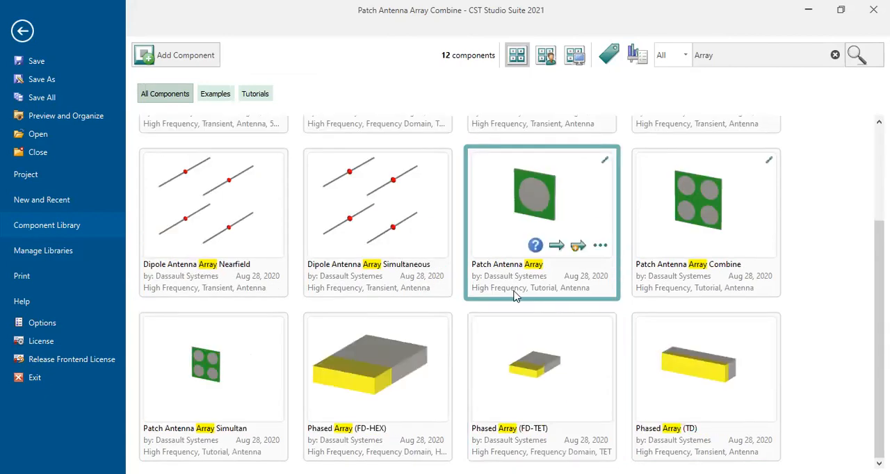
{"action": "mouse_move", "coordinate": [248, 381]}
{"action": "left_click", "coordinate": [250, 410]}
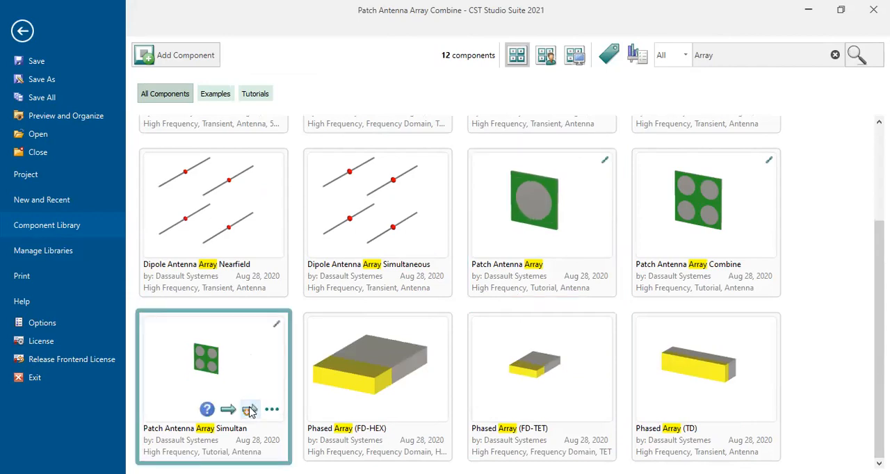
{"action": "left_click", "coordinate": [228, 408]}
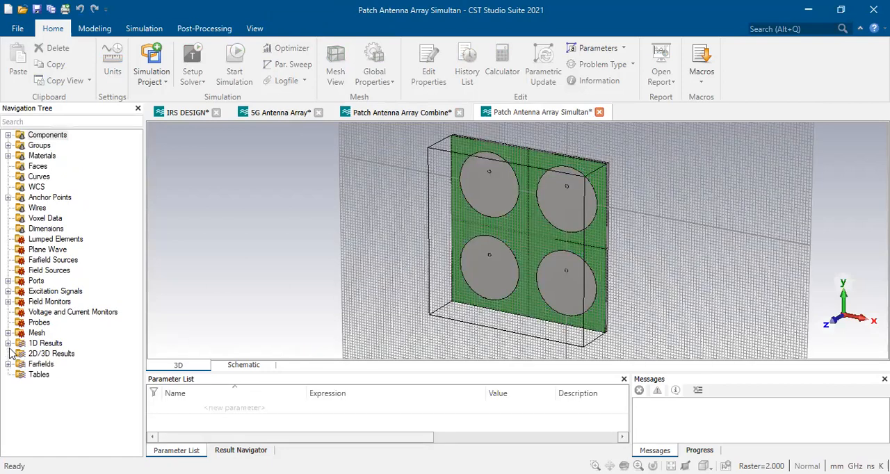
{"action": "left_click", "coordinate": [8, 363]}
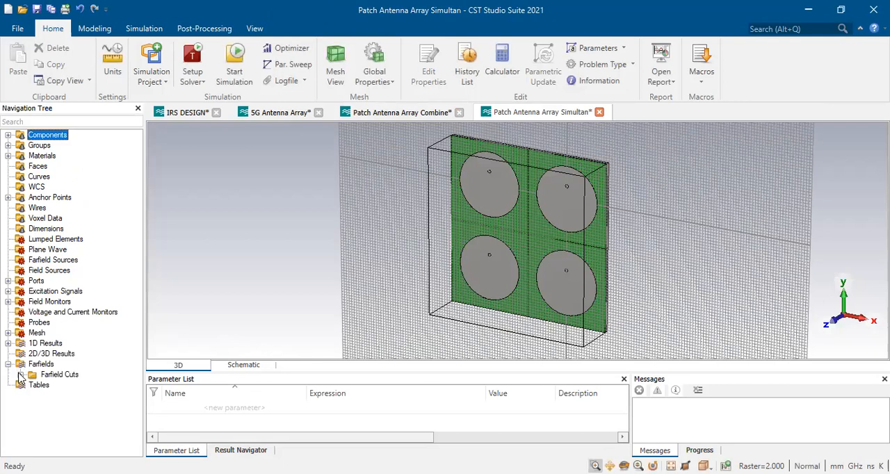
{"action": "left_click", "coordinate": [20, 375]}
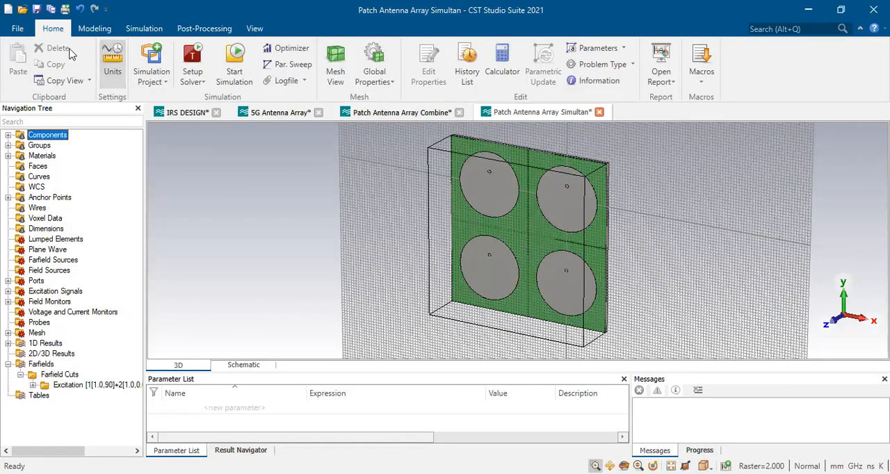
Return to the component library, clear the Array search and show the Examples category
{"action": "left_click", "coordinate": [19, 29]}
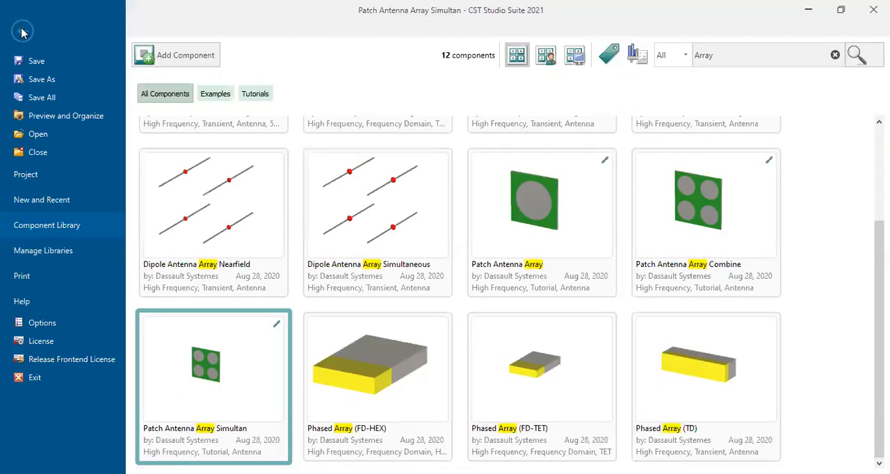
{"action": "mouse_move", "coordinate": [591, 322]}
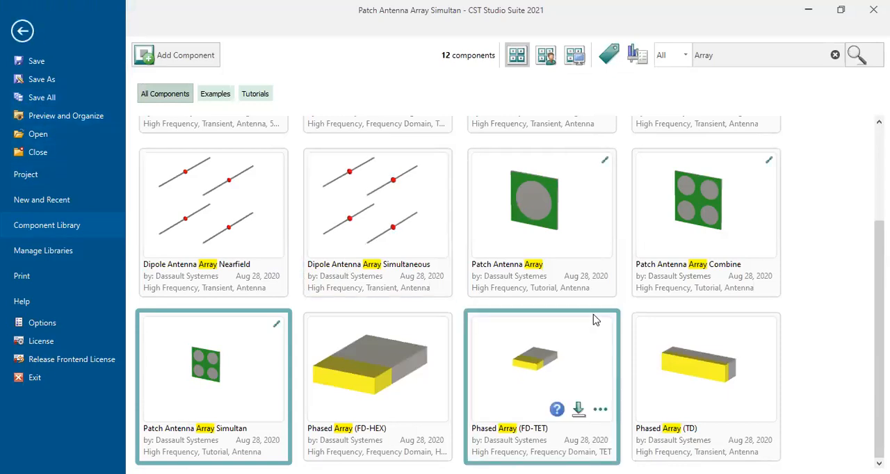
{"action": "scroll", "coordinate": [612, 313], "scroll_direction": "up", "scroll_amount": 2}
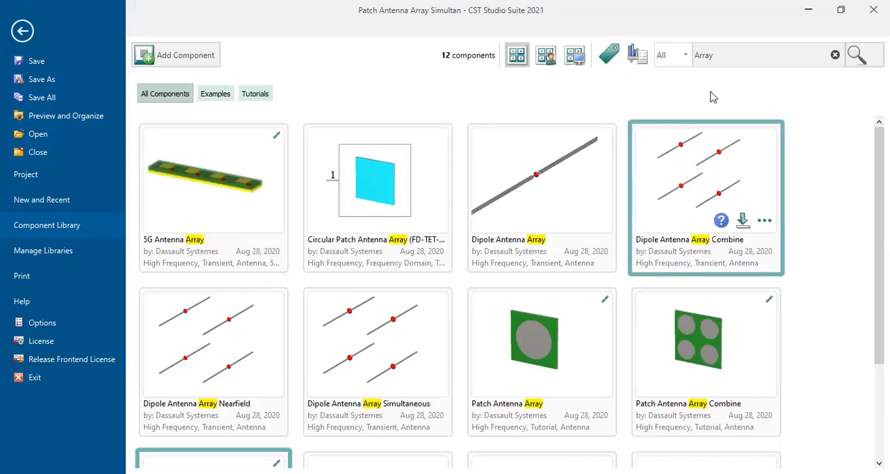
{"action": "left_click", "coordinate": [835, 55]}
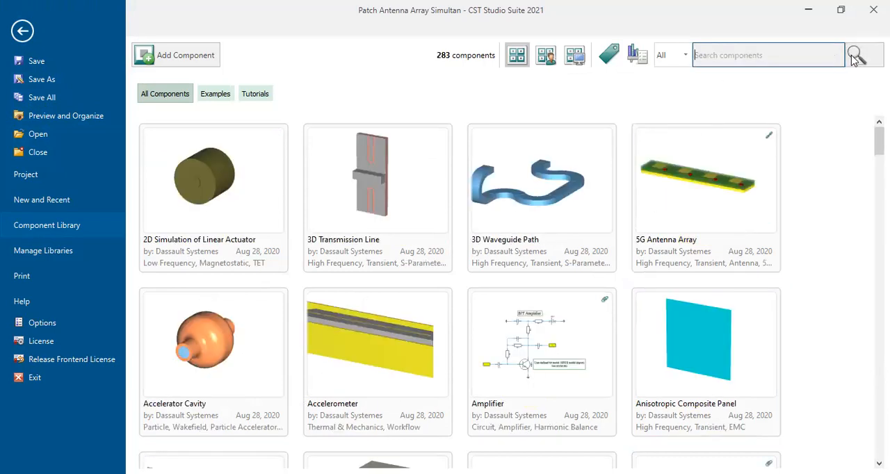
{"action": "scroll", "coordinate": [800, 295], "scroll_direction": "down", "scroll_amount": 15}
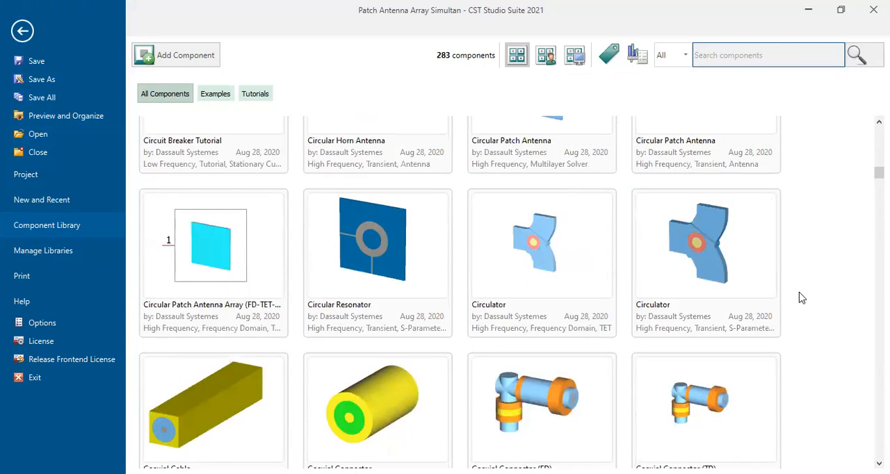
{"action": "scroll", "coordinate": [801, 298], "scroll_direction": "down", "scroll_amount": 10}
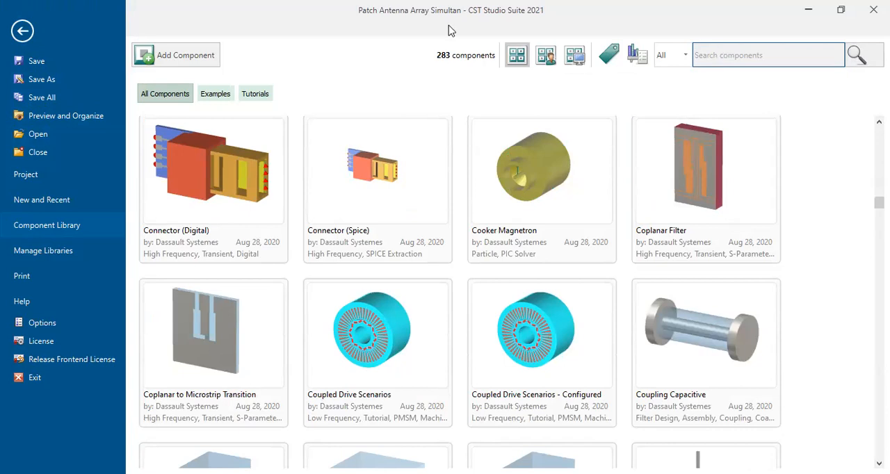
{"action": "left_click", "coordinate": [215, 96]}
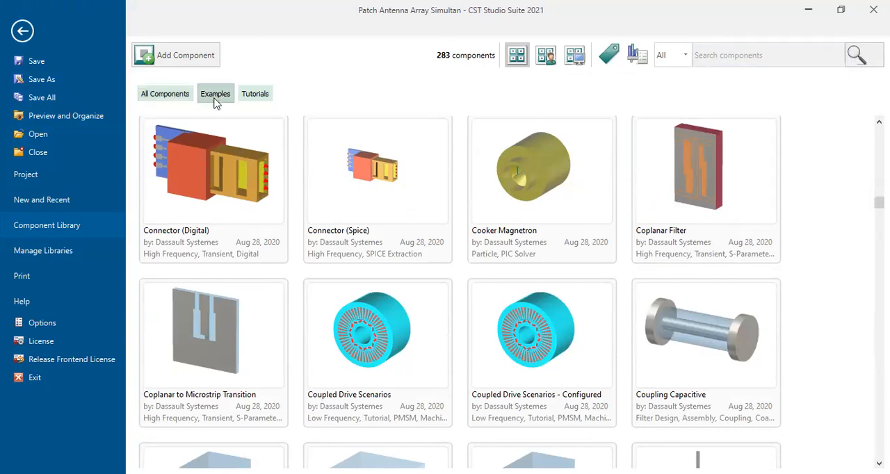
Browse the library examples for an antenna model suited to demonstrating farfield results
{"action": "scroll", "coordinate": [616, 348], "scroll_direction": "down", "scroll_amount": 10}
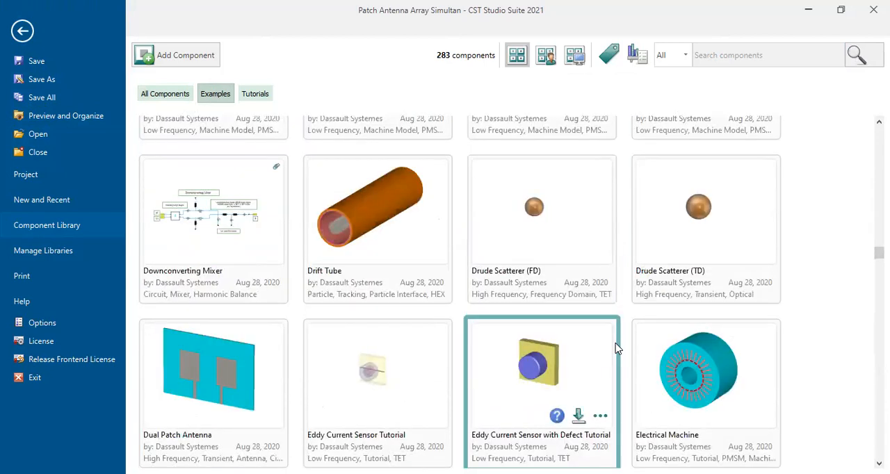
{"action": "scroll", "coordinate": [617, 348], "scroll_direction": "down", "scroll_amount": 5}
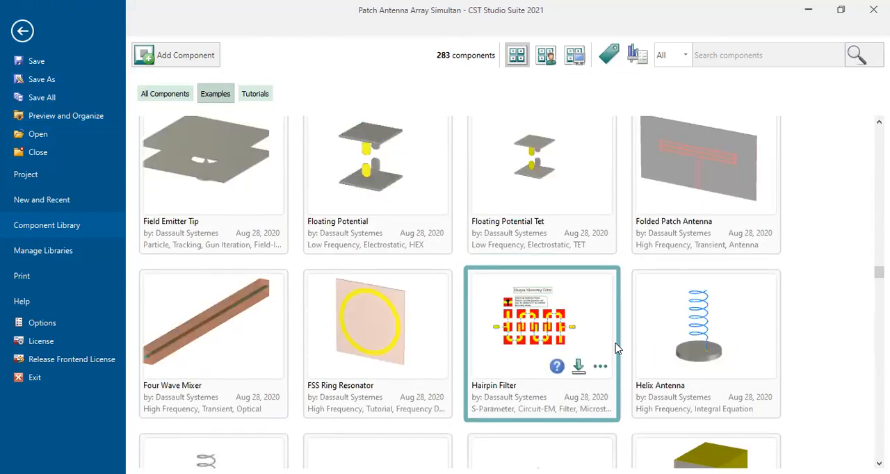
{"action": "scroll", "coordinate": [617, 347], "scroll_direction": "up", "scroll_amount": 3}
{"action": "scroll", "coordinate": [617, 348], "scroll_direction": "down", "scroll_amount": 3}
{"action": "scroll", "coordinate": [617, 348], "scroll_direction": "up", "scroll_amount": 8}
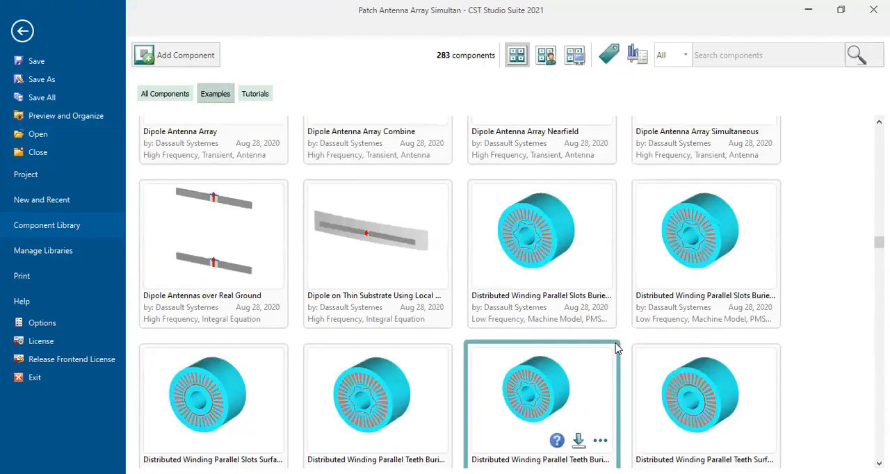
{"action": "scroll", "coordinate": [617, 348], "scroll_direction": "up", "scroll_amount": 3}
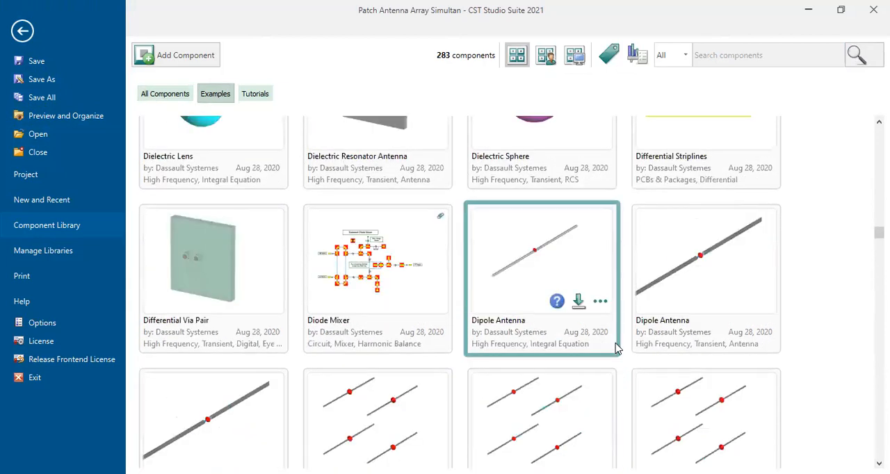
{"action": "scroll", "coordinate": [617, 348], "scroll_direction": "up", "scroll_amount": 3}
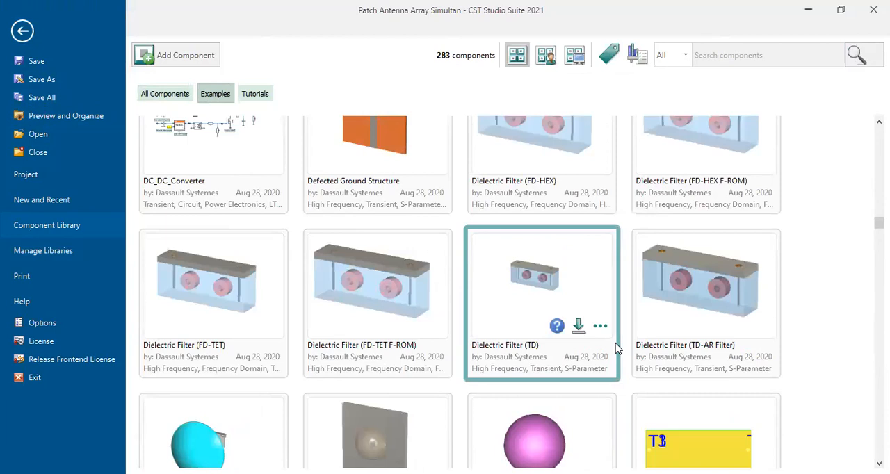
{"action": "scroll", "coordinate": [617, 348], "scroll_direction": "up", "scroll_amount": 3}
{"action": "scroll", "coordinate": [616, 348], "scroll_direction": "down", "scroll_amount": 20}
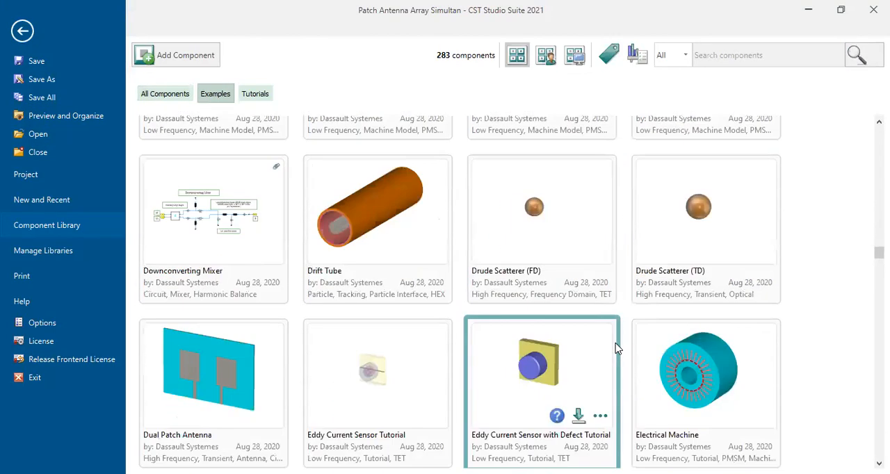
{"action": "scroll", "coordinate": [617, 348], "scroll_direction": "down", "scroll_amount": 6}
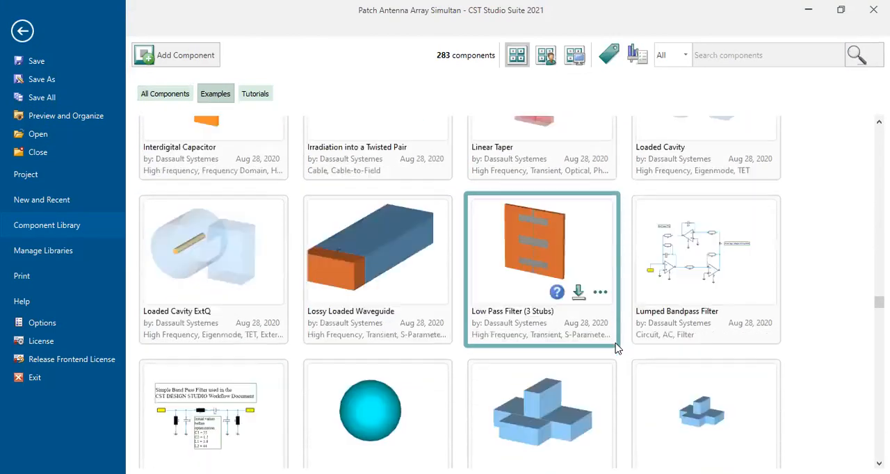
{"action": "scroll", "coordinate": [617, 348], "scroll_direction": "down", "scroll_amount": 5}
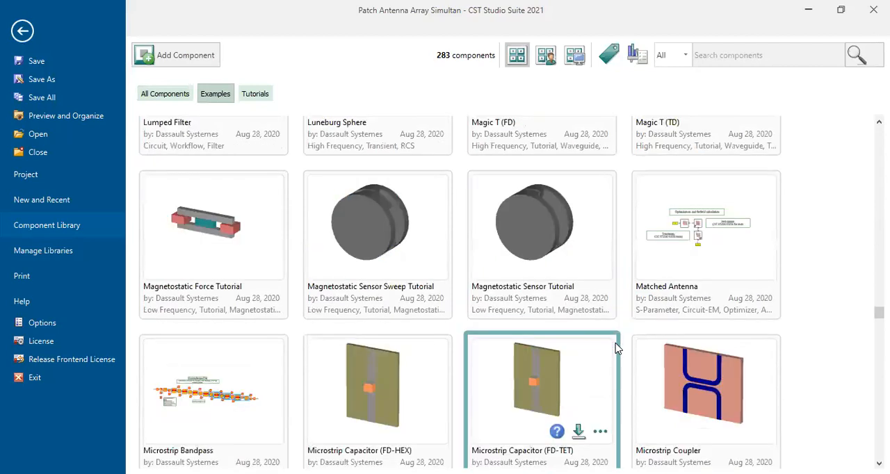
{"action": "scroll", "coordinate": [617, 347], "scroll_direction": "down", "scroll_amount": 8}
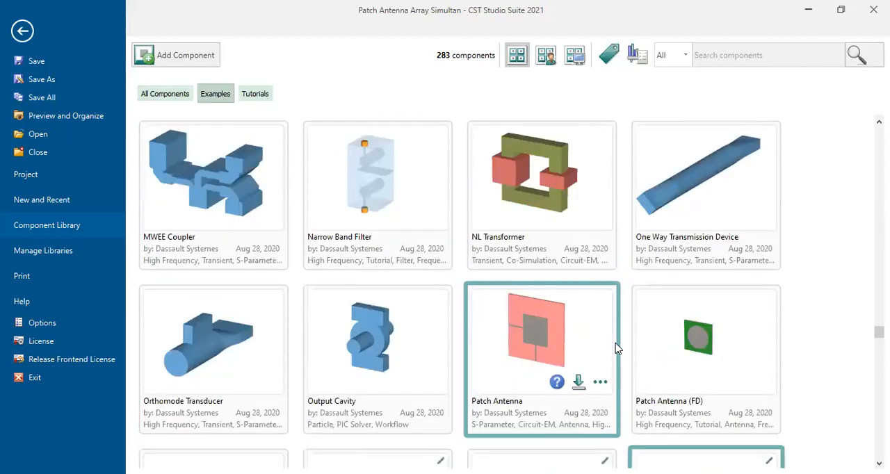
{"action": "scroll", "coordinate": [617, 348], "scroll_direction": "down", "scroll_amount": 6}
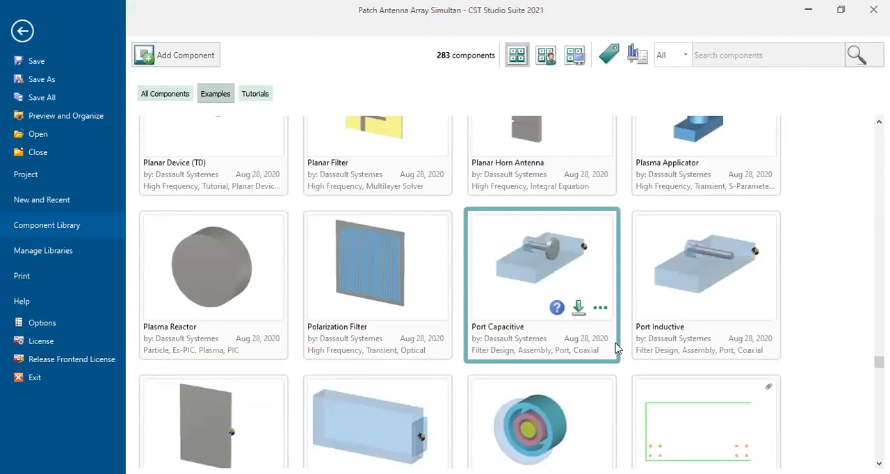
Download and open the Patch Antenna (TD) example from the component library
{"action": "scroll", "coordinate": [617, 348], "scroll_direction": "up", "scroll_amount": 5}
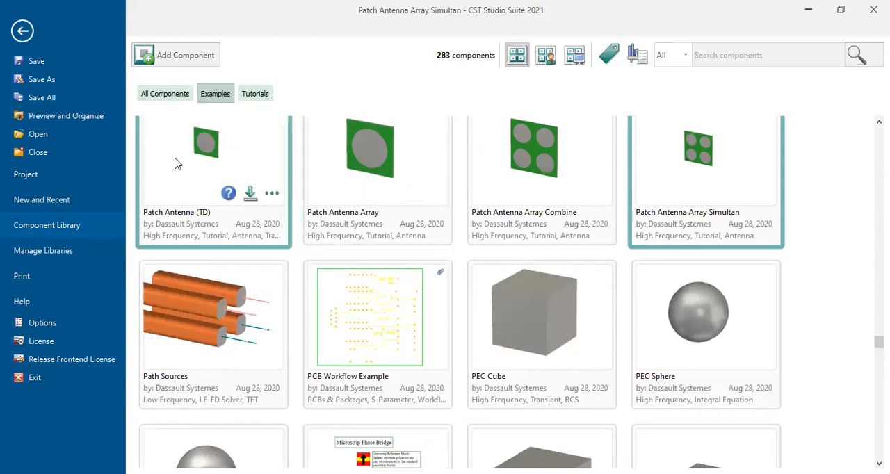
{"action": "scroll", "coordinate": [178, 164], "scroll_direction": "up", "scroll_amount": 1}
{"action": "left_click", "coordinate": [250, 220]}
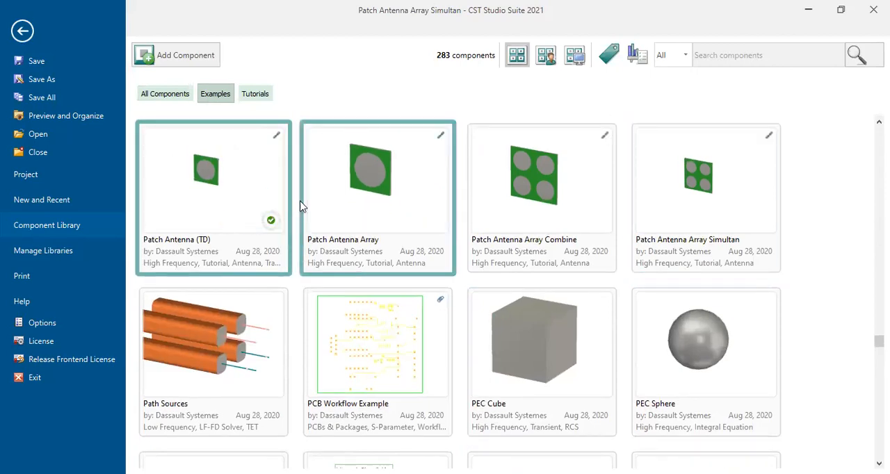
{"action": "left_click", "coordinate": [226, 221]}
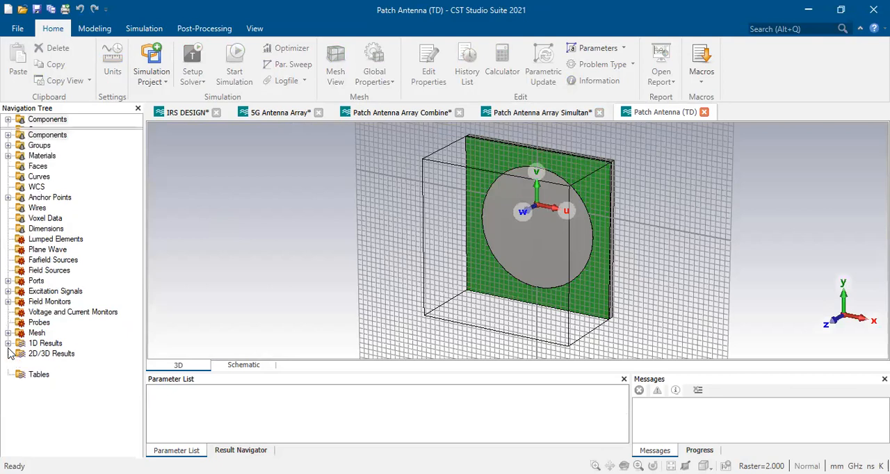
Expand the 1D Results and Farfields folders of the Patch Antenna (TD) model to inspect the available results
{"action": "scroll", "coordinate": [43, 391], "scroll_direction": "down", "scroll_amount": 1}
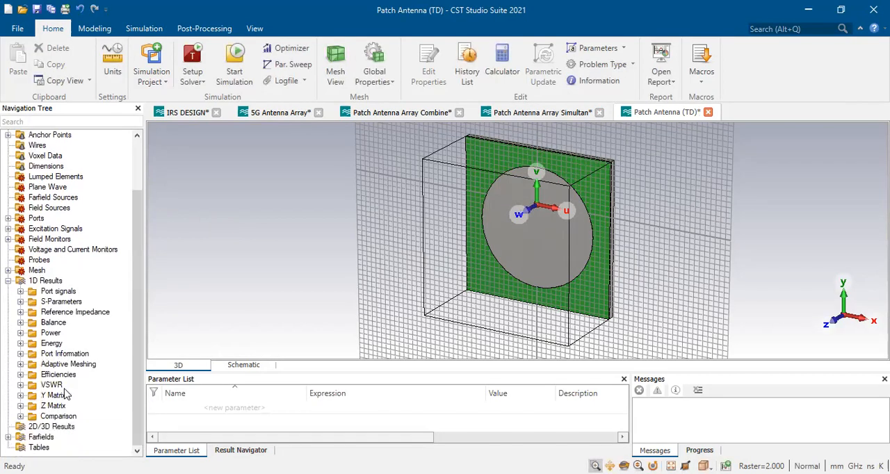
{"action": "left_click", "coordinate": [8, 438]}
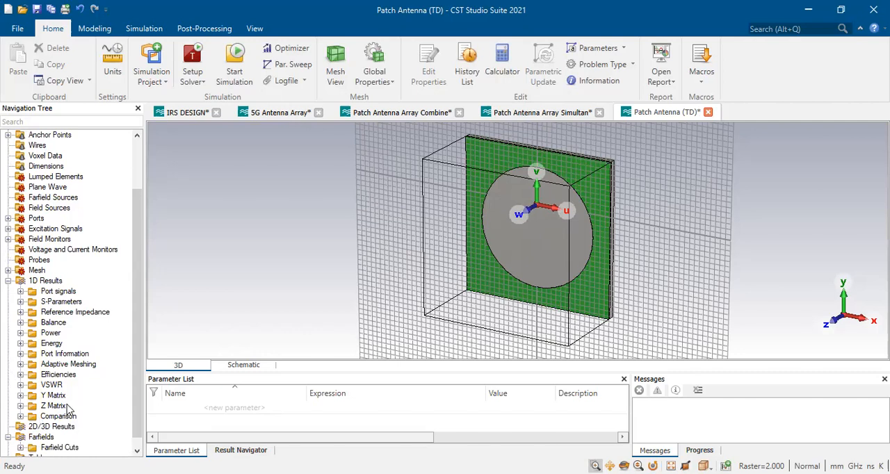
{"action": "scroll", "coordinate": [70, 410], "scroll_direction": "down", "scroll_amount": 1}
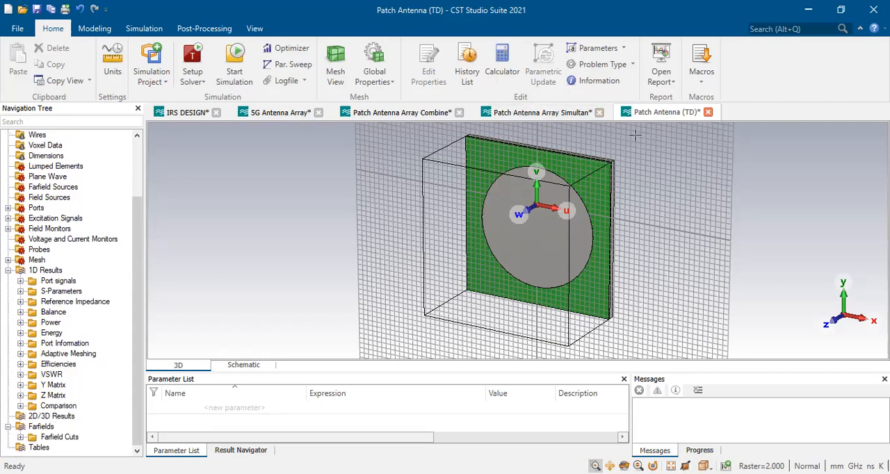
Expand the field monitors of the Patch Antenna (TD) model and select the farfield (f=2.4) monitor
{"action": "left_click", "coordinate": [7, 228]}
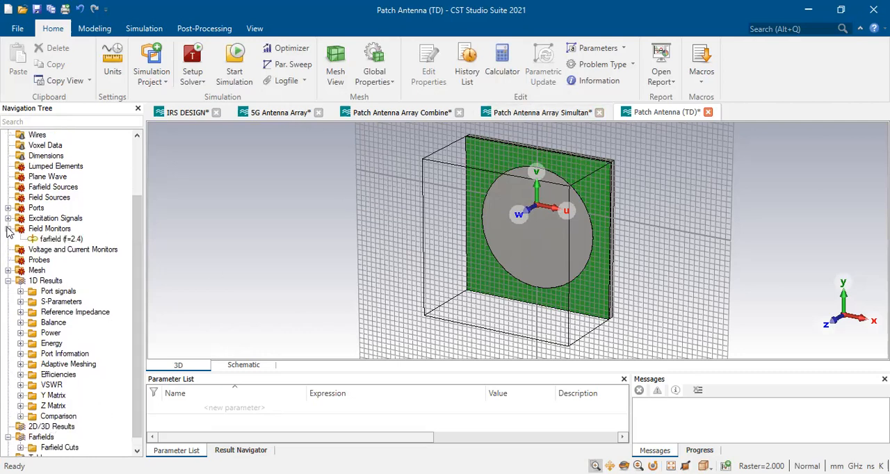
{"action": "left_click", "coordinate": [48, 241]}
{"action": "scroll", "coordinate": [44, 381], "scroll_direction": "down", "scroll_amount": 1}
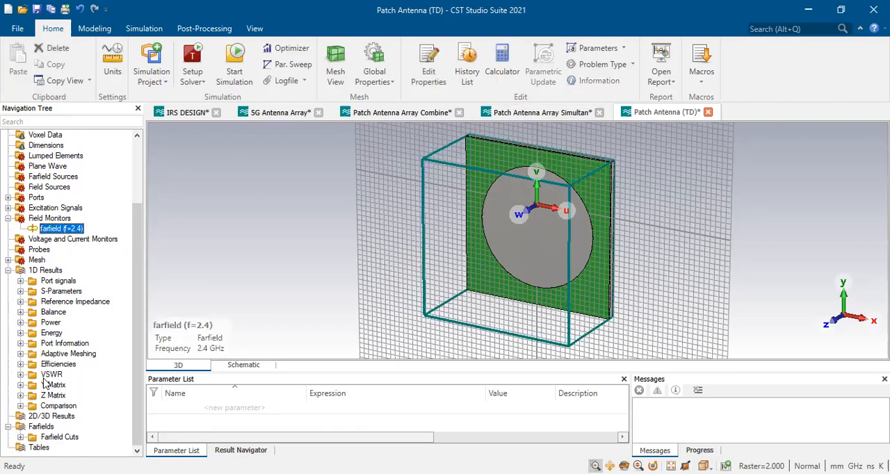
Expand the farfield cuts for Excitation [1] and open the Phi=0 cut of the Patch Antenna (TD) model
{"action": "left_click", "coordinate": [29, 438]}
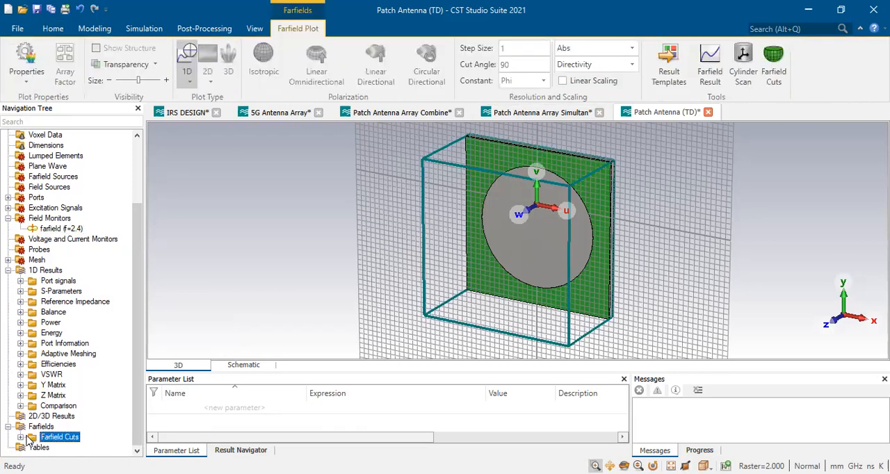
{"action": "double_click", "coordinate": [30, 438]}
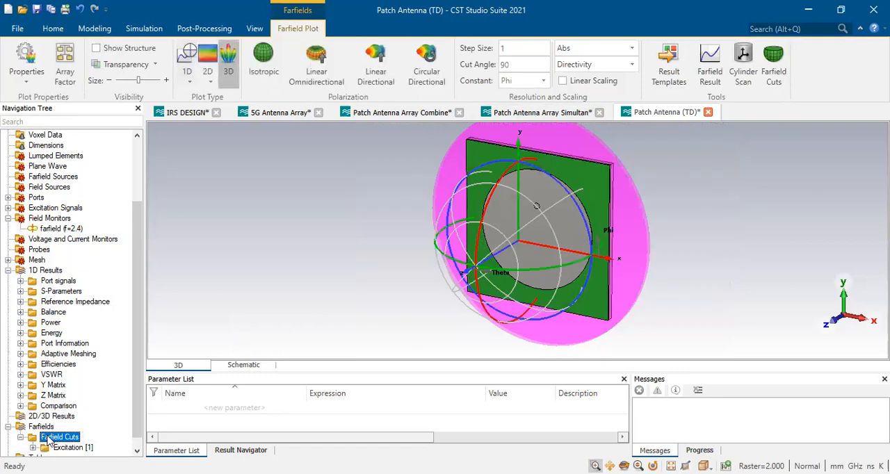
{"action": "left_click", "coordinate": [34, 436]}
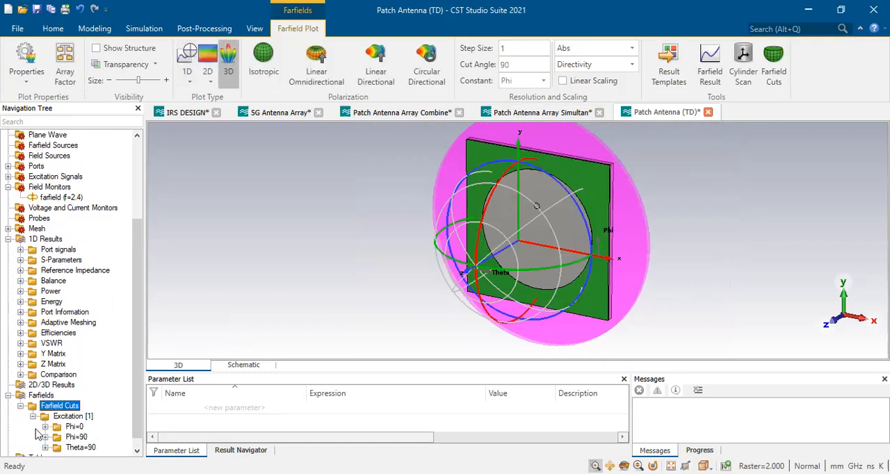
{"action": "left_click", "coordinate": [72, 428]}
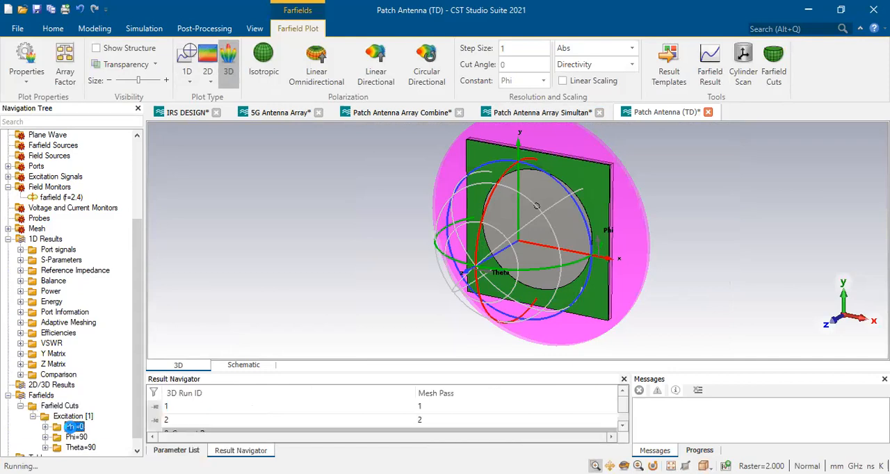
{"action": "left_click", "coordinate": [79, 417]}
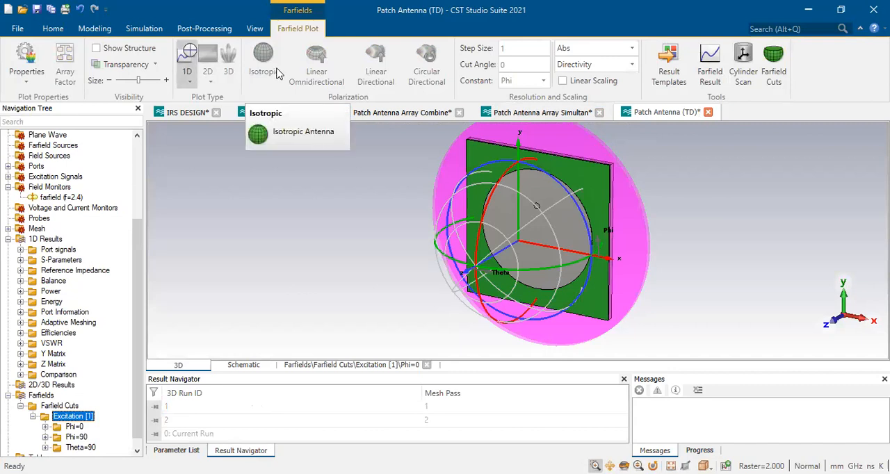
{"action": "left_click", "coordinate": [56, 33]}
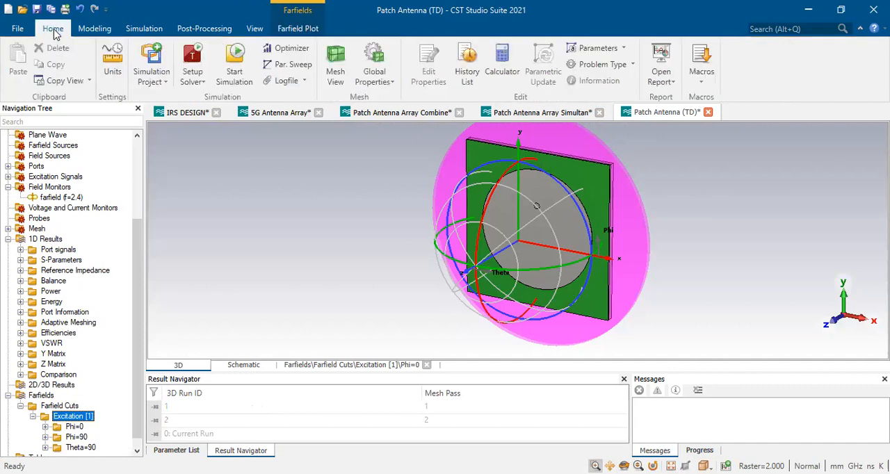
{"action": "left_click", "coordinate": [25, 33]}
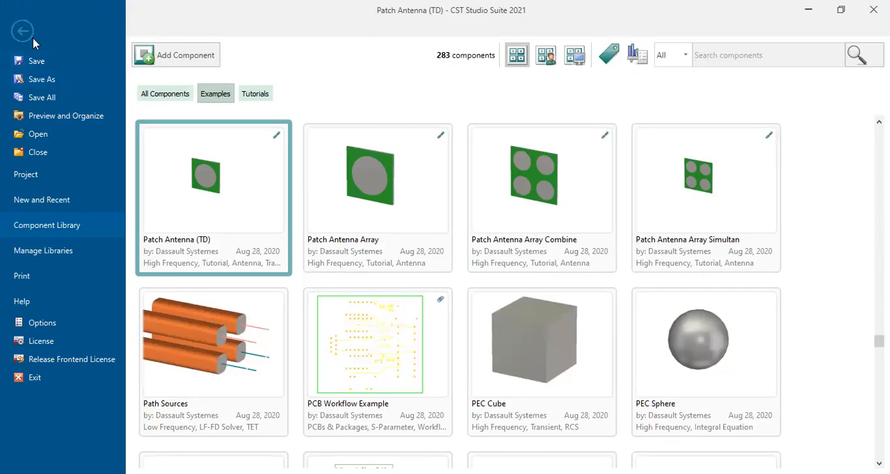
{"action": "left_click", "coordinate": [22, 32]}
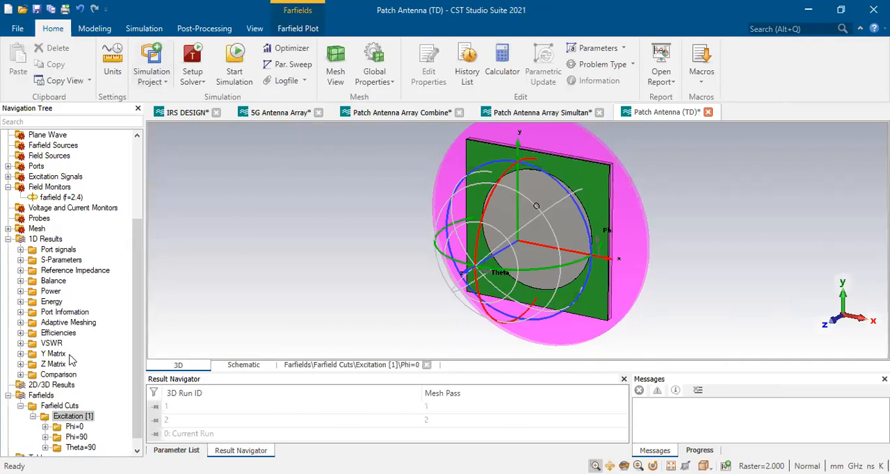
Set the frequency of the Patch Antenna (TD) farfield monitor to 2.46 GHz
{"action": "left_click", "coordinate": [50, 198]}
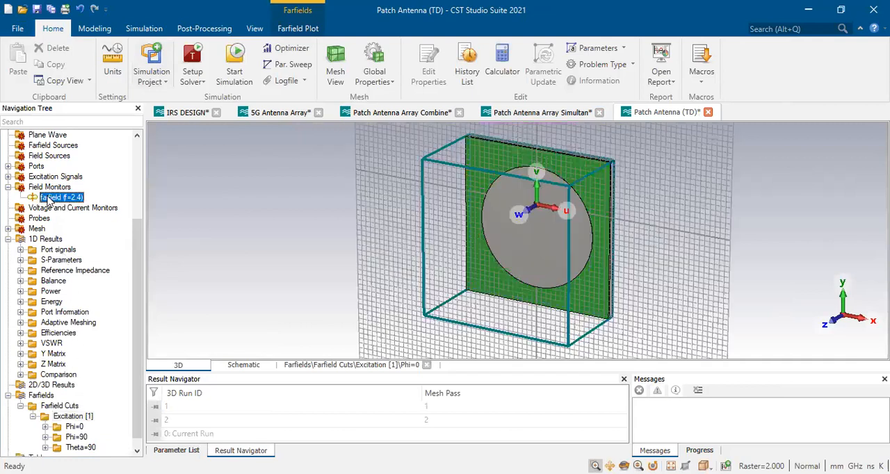
{"action": "double_click", "coordinate": [50, 199]}
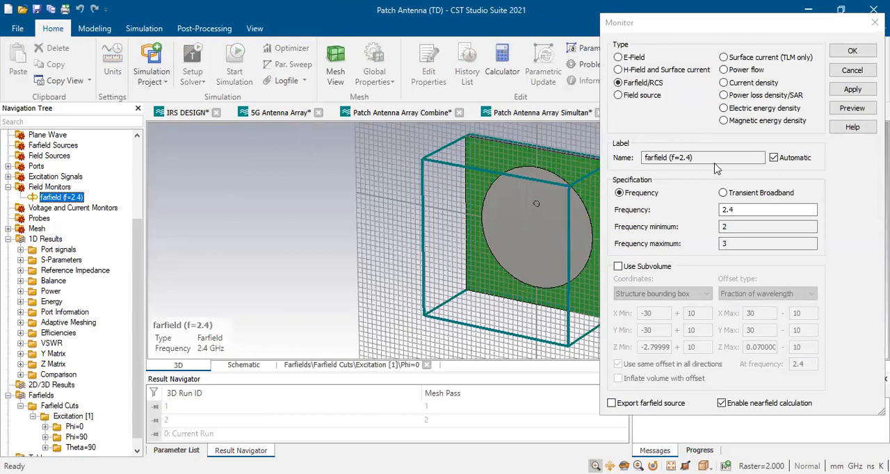
{"action": "left_click", "coordinate": [739, 211]}
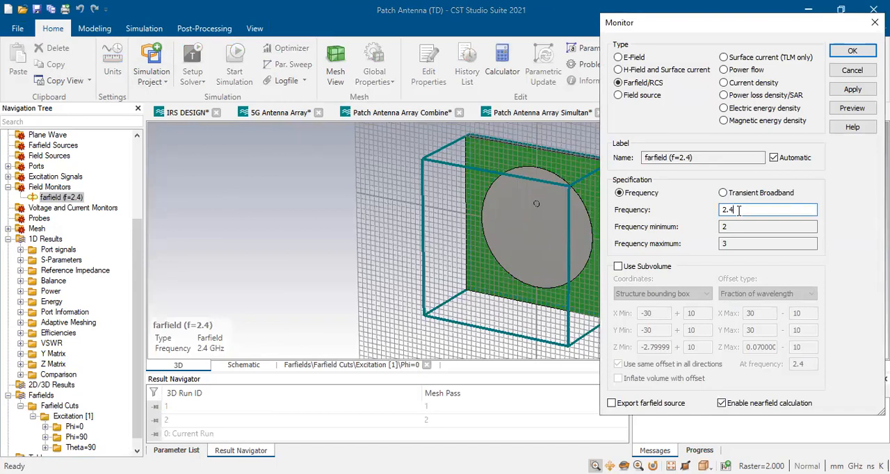
{"action": "type", "text": "6"}
{"action": "left_click", "coordinate": [840, 91]}
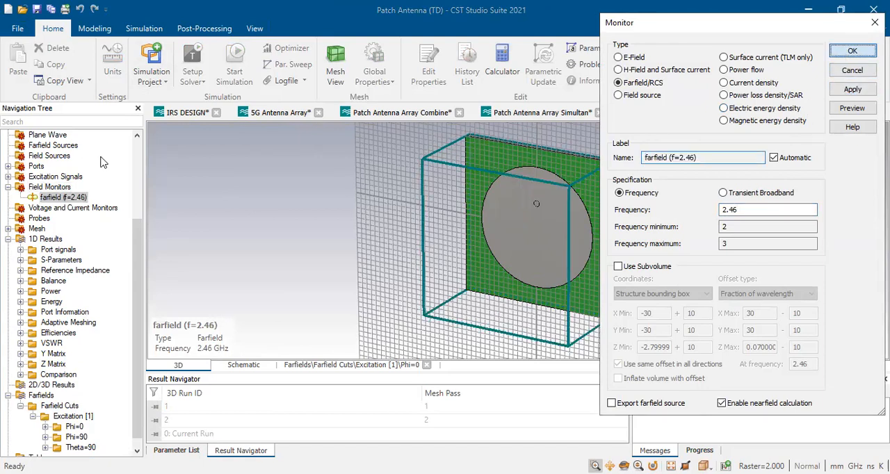
{"action": "left_click", "coordinate": [850, 52]}
Start the simulation of the Patch Antenna (TD) model and check its progress
{"action": "left_click", "coordinate": [227, 74]}
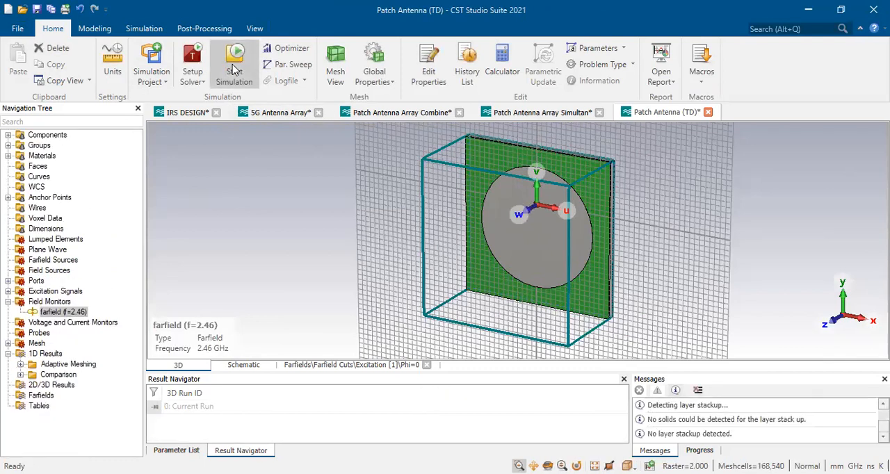
{"action": "left_click", "coordinate": [235, 68]}
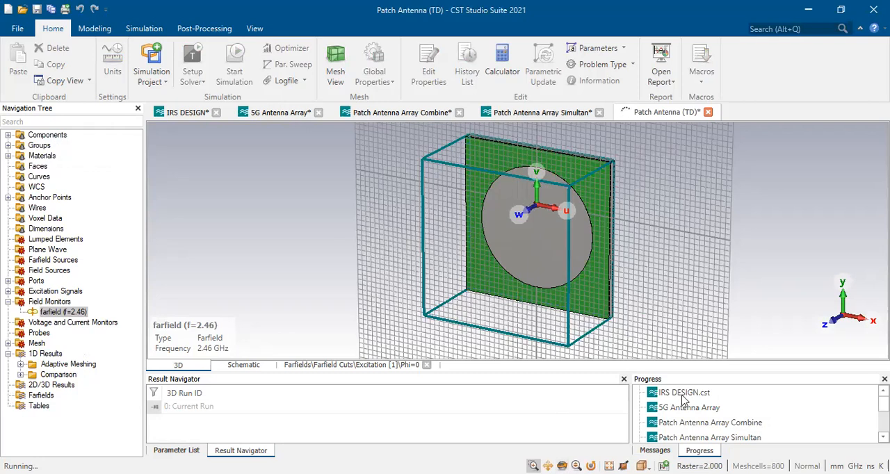
{"action": "scroll", "coordinate": [708, 417], "scroll_direction": "down", "scroll_amount": 3}
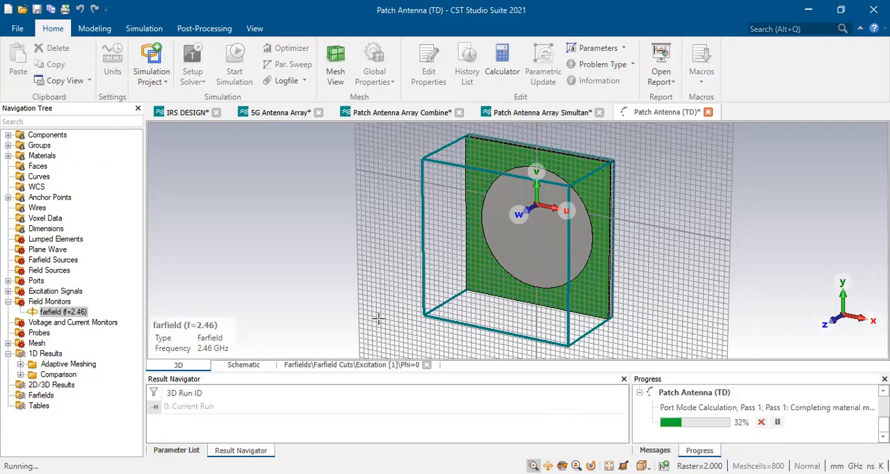
Add an H-Field and Surface current monitor and an E-Field monitor, both at 2.5 GHz, to the Patch Antenna Array Simultan model
{"action": "left_click", "coordinate": [542, 113]}
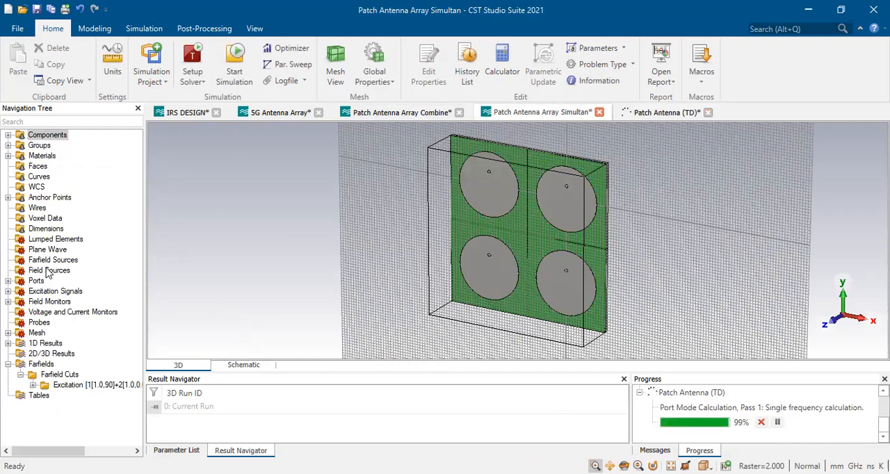
{"action": "left_click", "coordinate": [48, 301]}
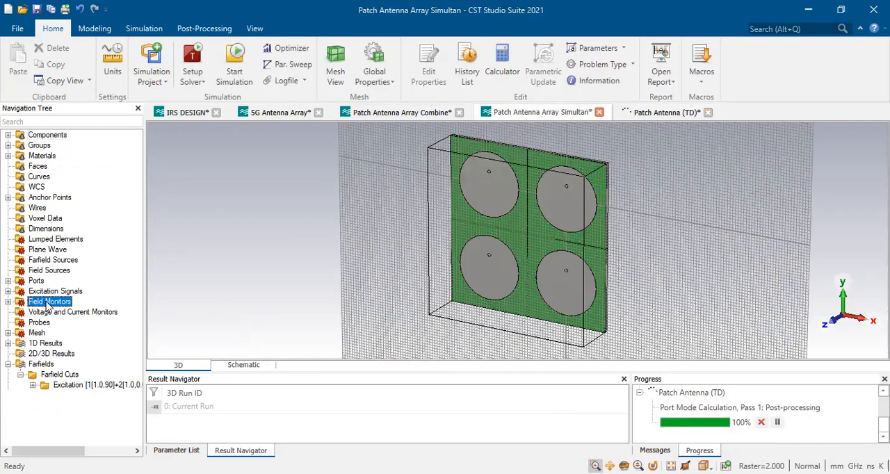
{"action": "double_click", "coordinate": [49, 303]}
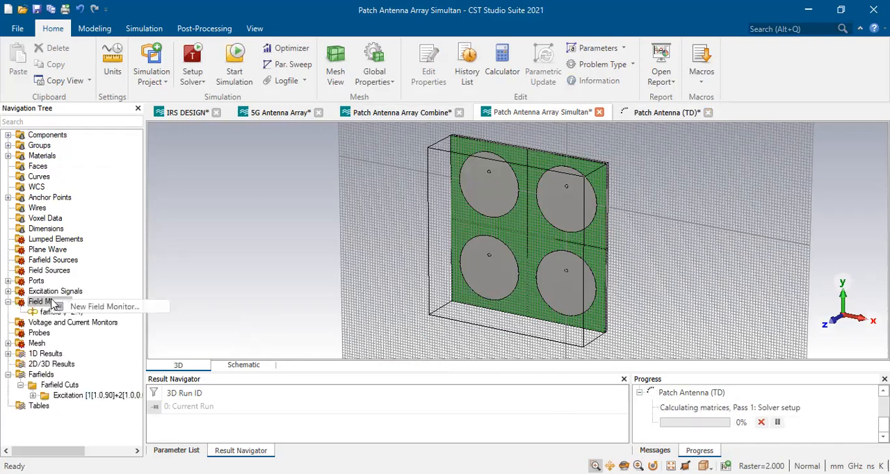
{"action": "left_click", "coordinate": [97, 306]}
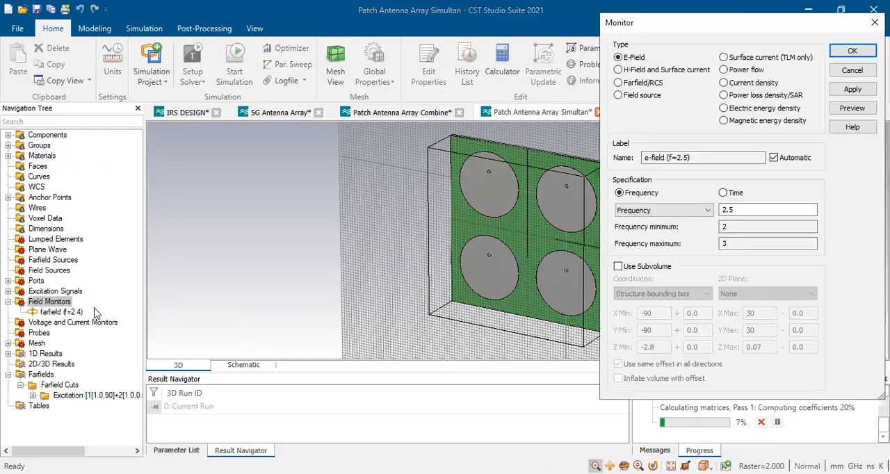
{"action": "left_click", "coordinate": [644, 72]}
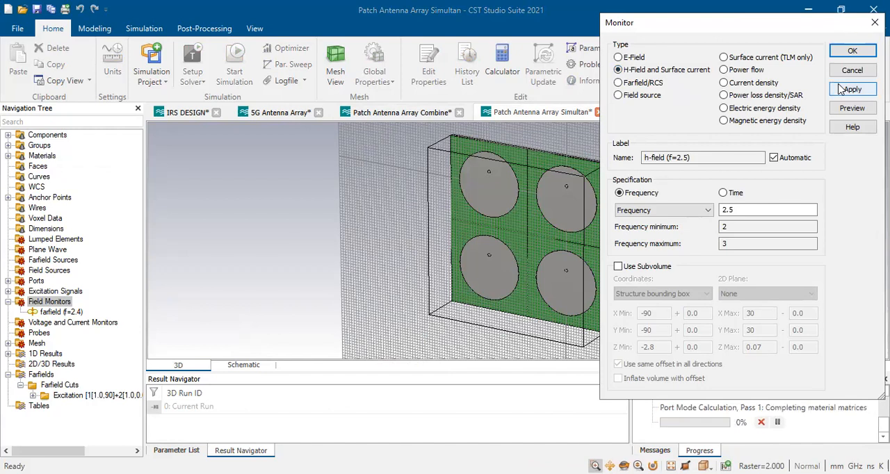
{"action": "left_click", "coordinate": [851, 89]}
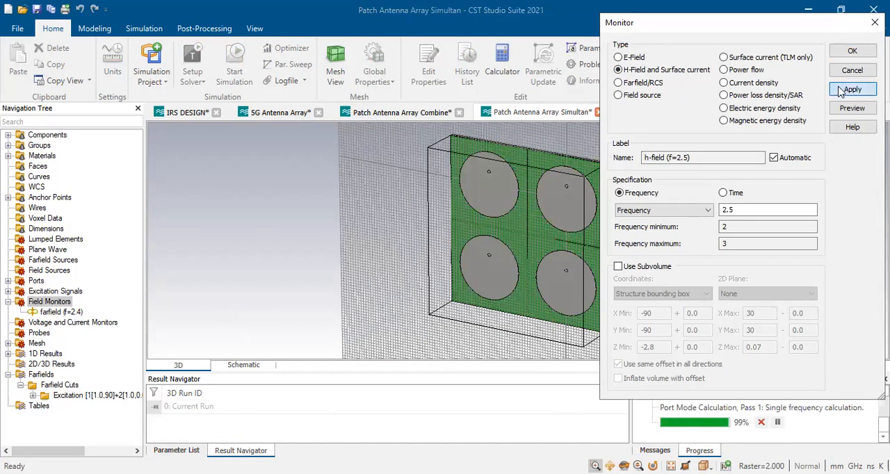
{"action": "left_click", "coordinate": [628, 58]}
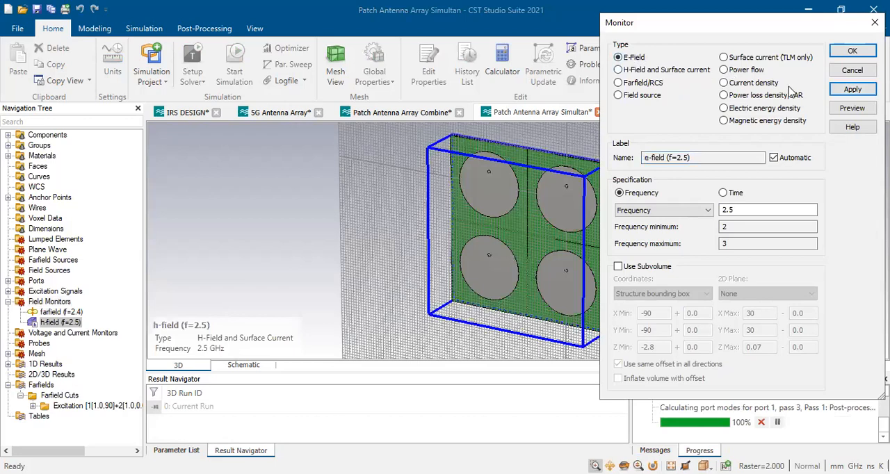
{"action": "left_click", "coordinate": [852, 91]}
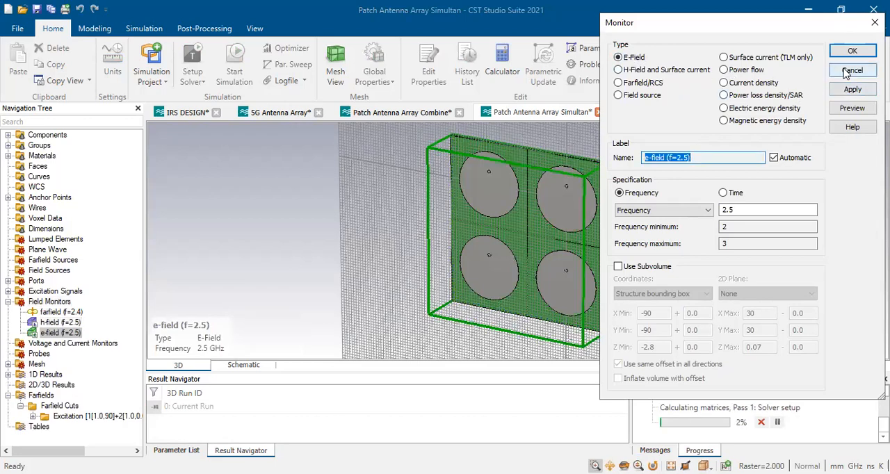
{"action": "left_click", "coordinate": [852, 70]}
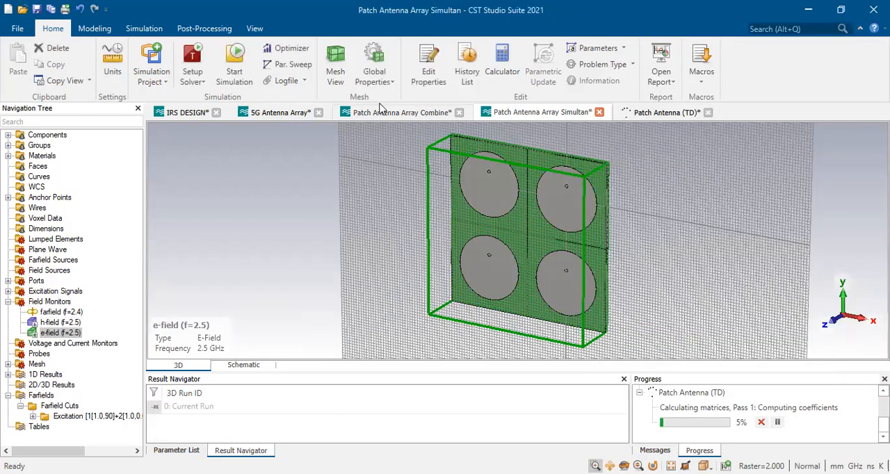
Start the simulation of the Patch Antenna Array Simultan model, overwriting the existing excitation combination
{"action": "left_click", "coordinate": [231, 58]}
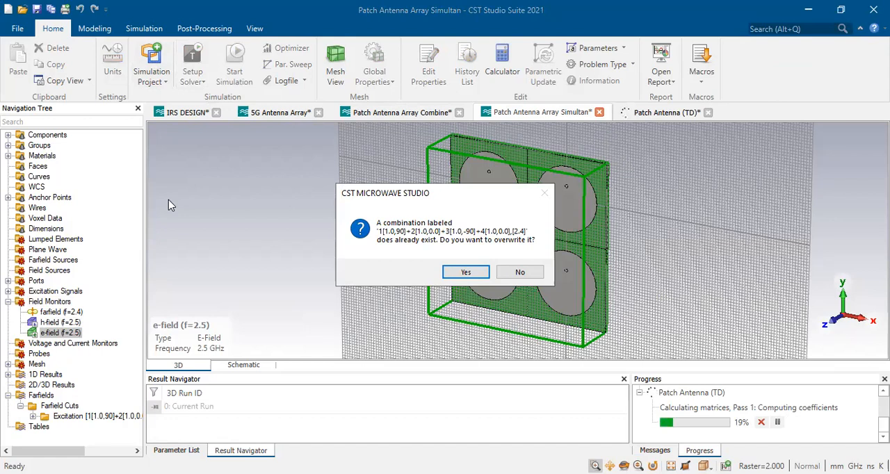
{"action": "left_click", "coordinate": [464, 273]}
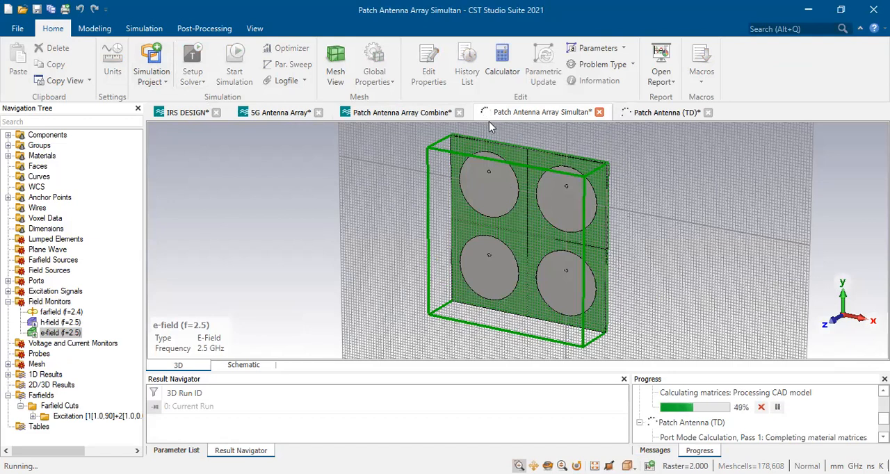
Display the e1 port mode of Port1 in the Patch Antenna (TD) model and examine its field arrows up close
{"action": "left_click", "coordinate": [657, 112]}
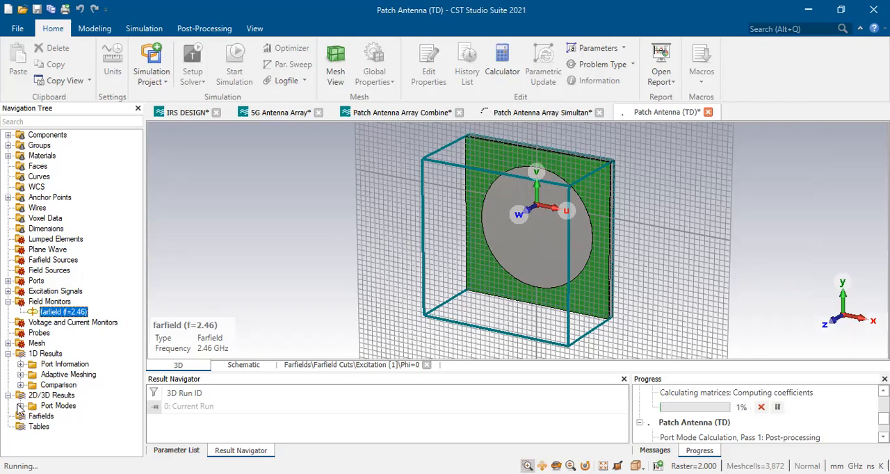
{"action": "left_click", "coordinate": [20, 405]}
{"action": "left_click", "coordinate": [33, 416]}
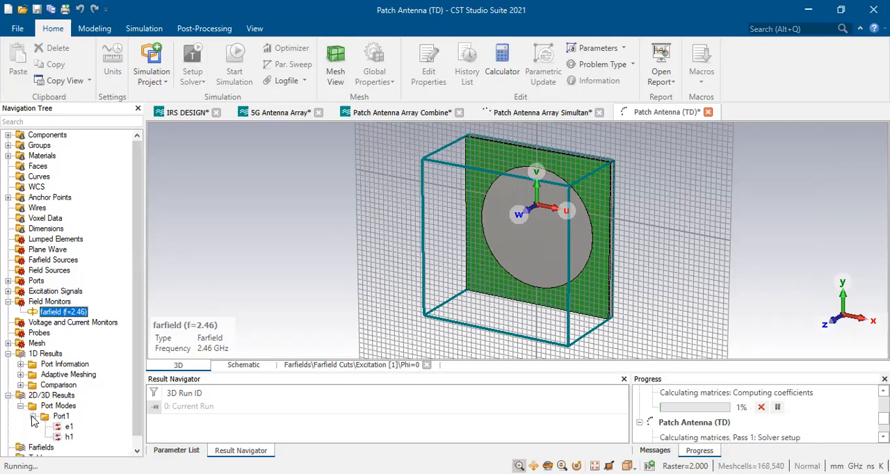
{"action": "left_click", "coordinate": [65, 429]}
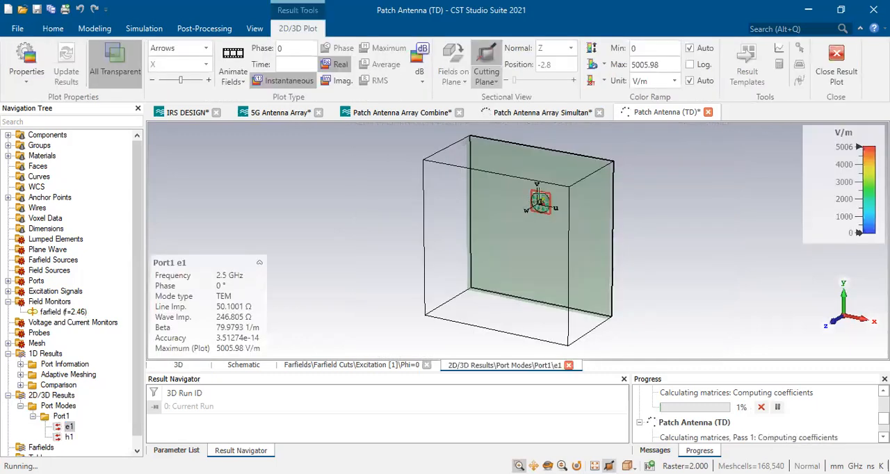
{"action": "scroll", "coordinate": [547, 189], "scroll_direction": "up", "scroll_amount": 2}
{"action": "scroll", "coordinate": [542, 194], "scroll_direction": "up", "scroll_amount": 1}
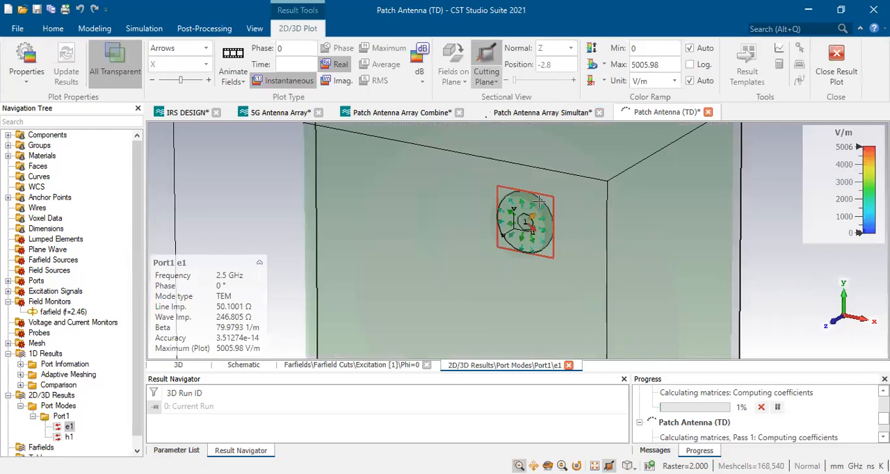
{"action": "scroll", "coordinate": [539, 201], "scroll_direction": "up", "scroll_amount": 1}
{"action": "scroll", "coordinate": [539, 201], "scroll_direction": "up", "scroll_amount": 2}
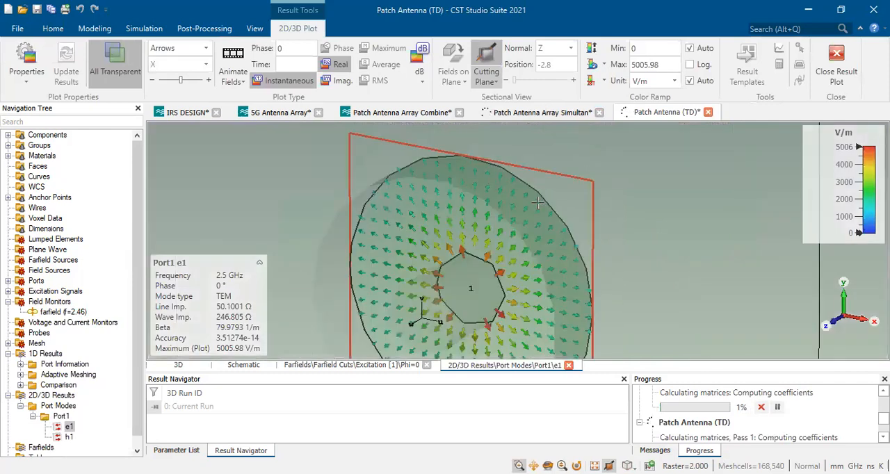
{"action": "scroll", "coordinate": [538, 203], "scroll_direction": "up", "scroll_amount": 1}
{"action": "scroll", "coordinate": [538, 203], "scroll_direction": "down", "scroll_amount": 1}
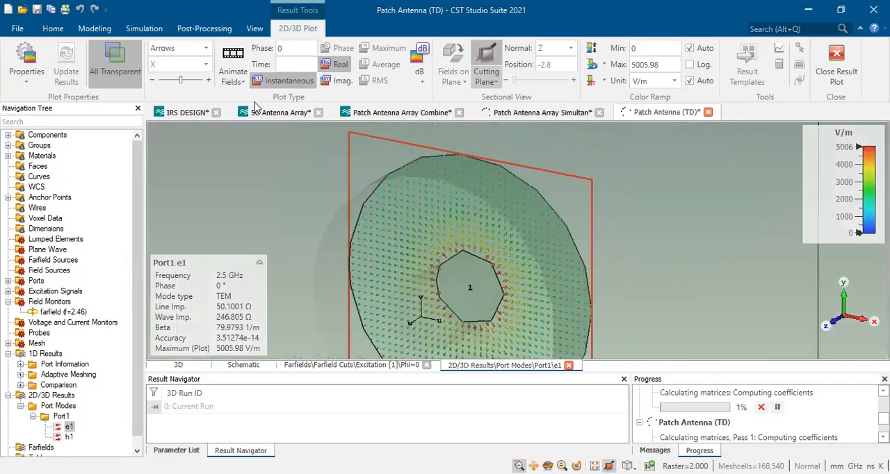
Animate the e1 port mode field over phase to examine how it varies
{"action": "left_click", "coordinate": [234, 56]}
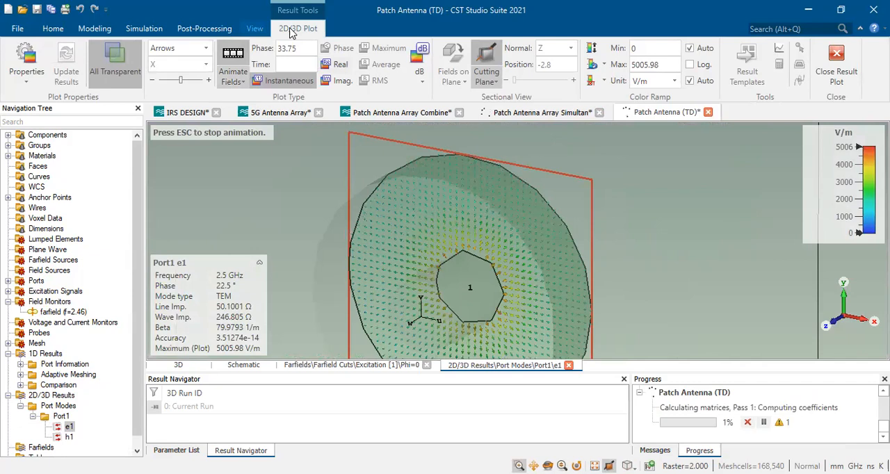
{"action": "left_click", "coordinate": [255, 30]}
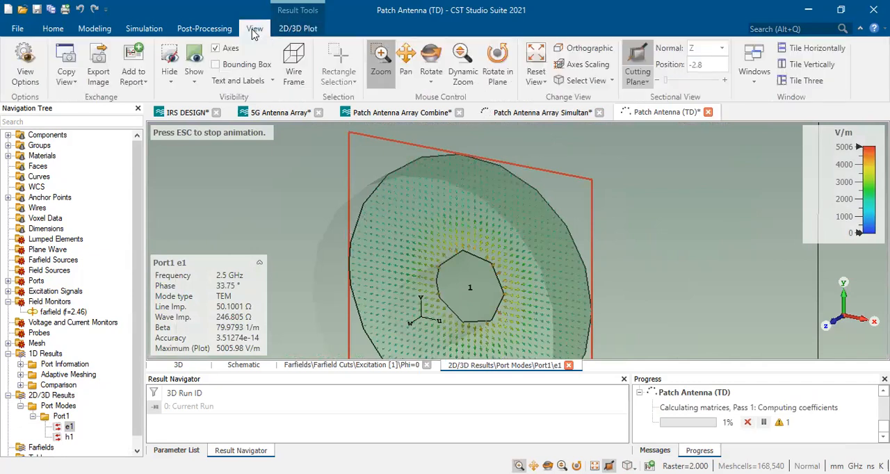
{"action": "left_click", "coordinate": [300, 29]}
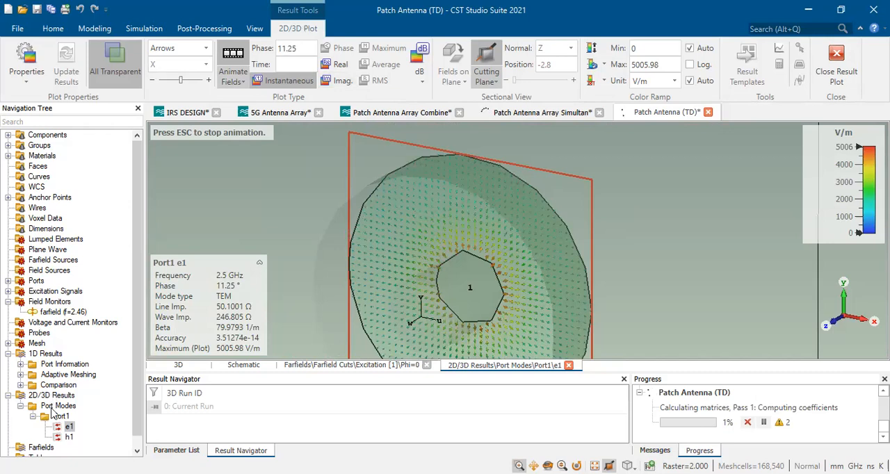
Look over the farfield view of Patch Antenna (TD) and the Patch Antenna Array Simultan and Combine models
{"action": "scroll", "coordinate": [49, 434], "scroll_direction": "down", "scroll_amount": 1}
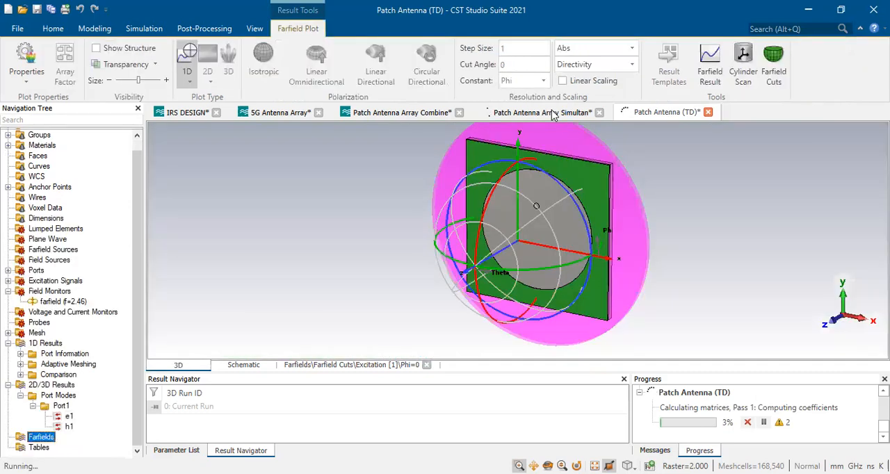
{"action": "left_click", "coordinate": [553, 113]}
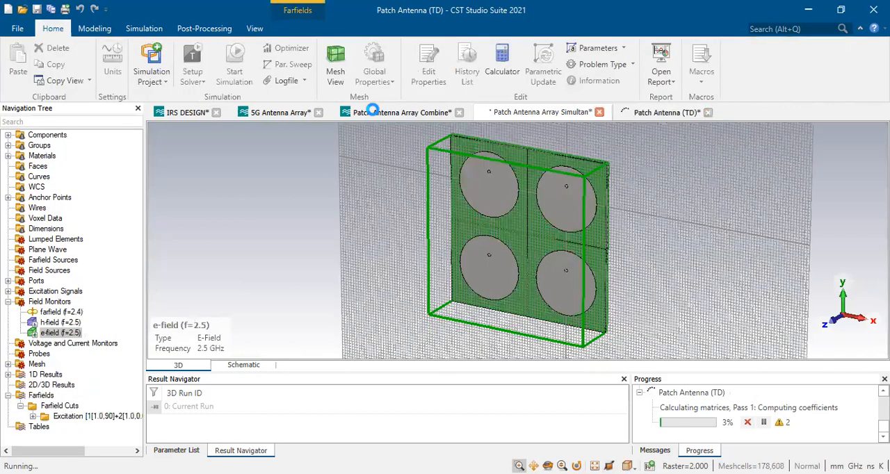
{"action": "left_click", "coordinate": [373, 112]}
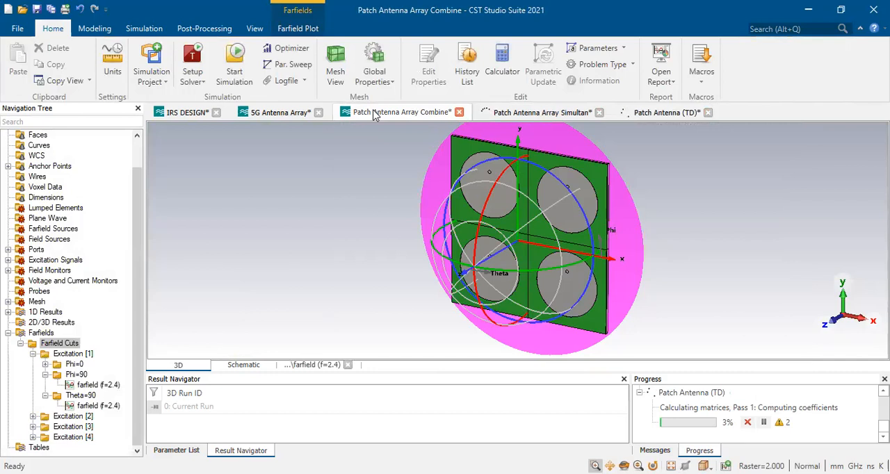
{"action": "left_click", "coordinate": [653, 112]}
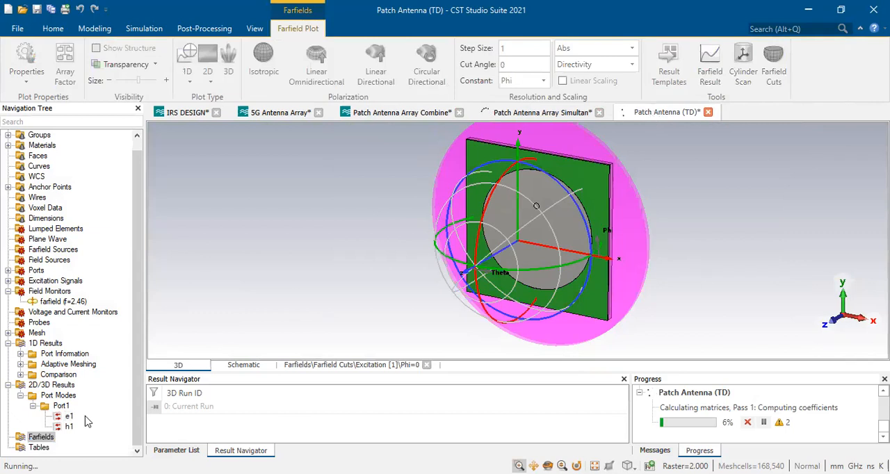
Redisplay the e1 port mode of Port1 in Patch Antenna (TD) and compare the field plot with transparency off and on
{"action": "left_click", "coordinate": [68, 417]}
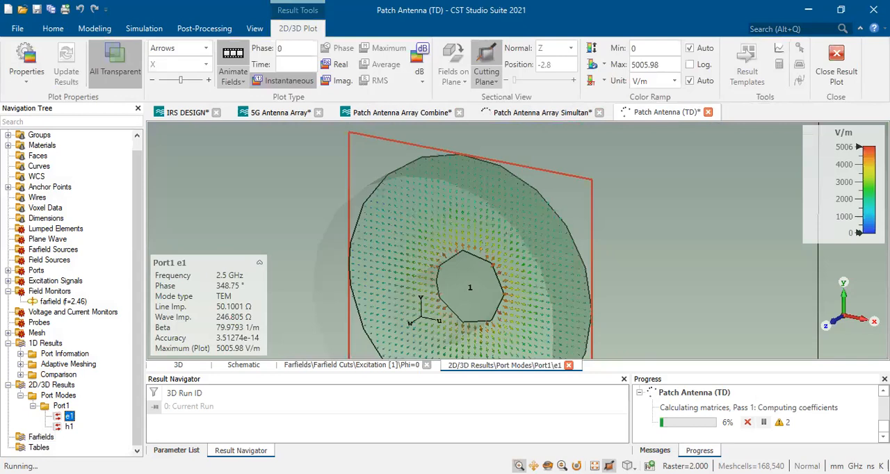
{"action": "key", "text": "space"}
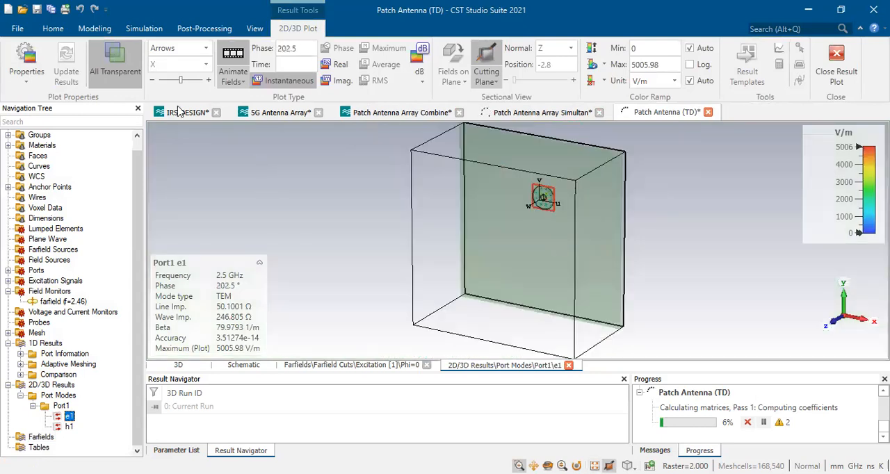
{"action": "left_click", "coordinate": [113, 56]}
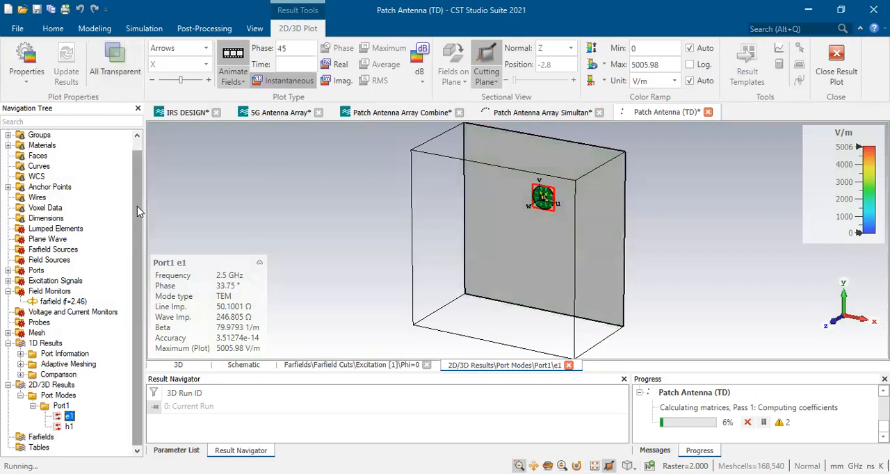
{"action": "scroll", "coordinate": [539, 193], "scroll_direction": "up", "scroll_amount": 3}
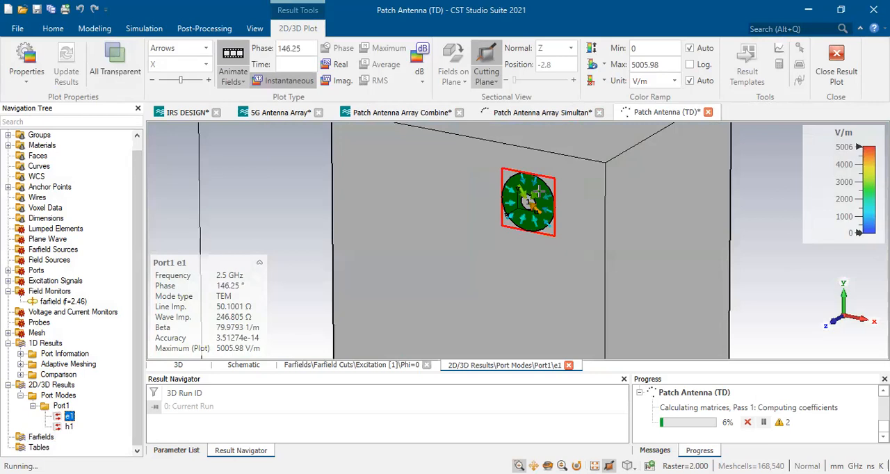
{"action": "scroll", "coordinate": [539, 192], "scroll_direction": "up", "scroll_amount": 3}
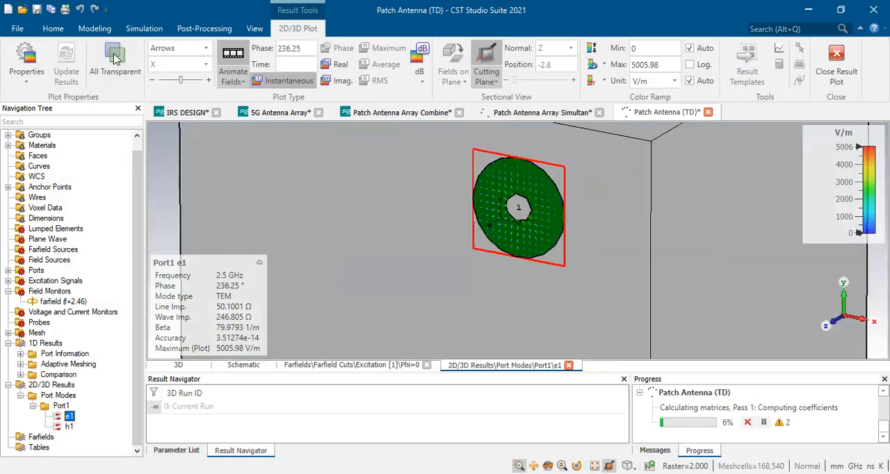
{"action": "left_click", "coordinate": [115, 58]}
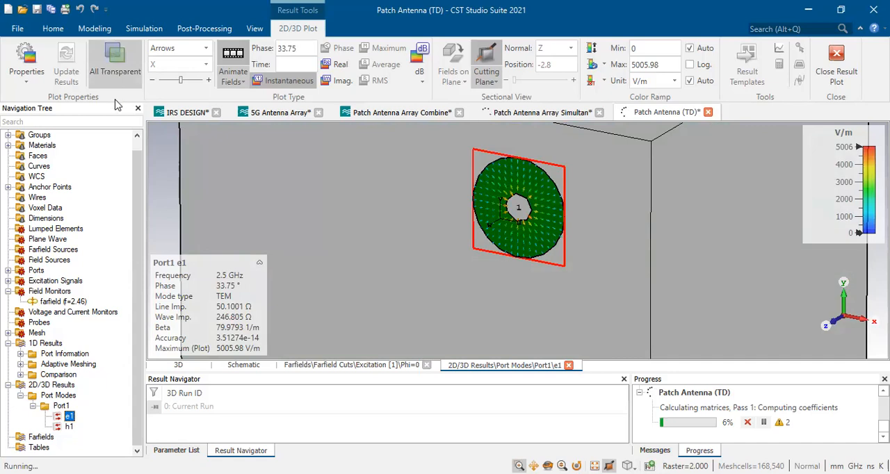
Abort the running simulation of the Patch Antenna Array Simultan model, choosing to keep its results
{"action": "left_click", "coordinate": [523, 112]}
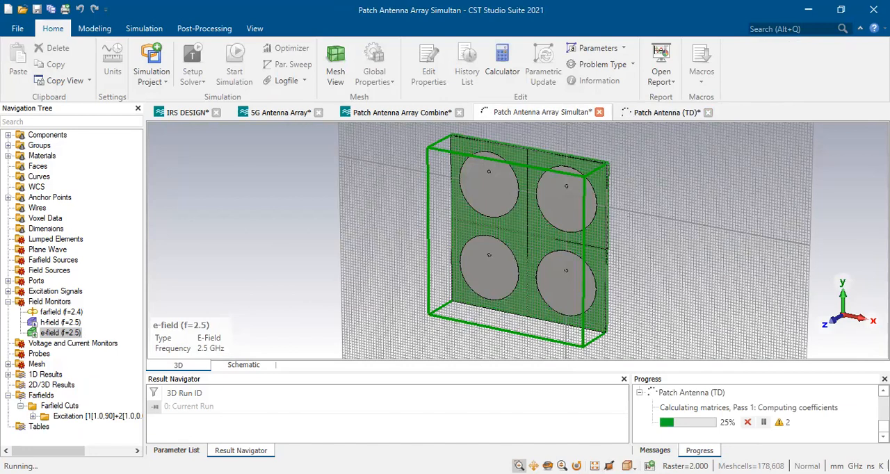
{"action": "scroll", "coordinate": [868, 413], "scroll_direction": "up", "scroll_amount": 3}
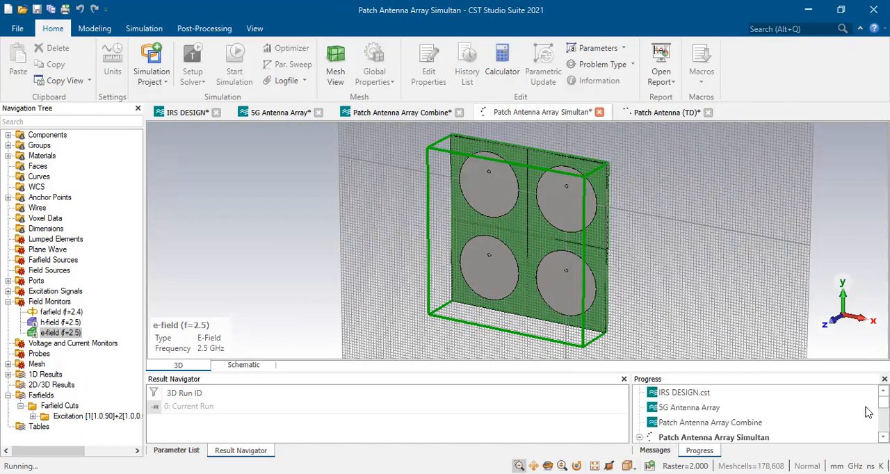
{"action": "scroll", "coordinate": [746, 431], "scroll_direction": "down", "scroll_amount": 1}
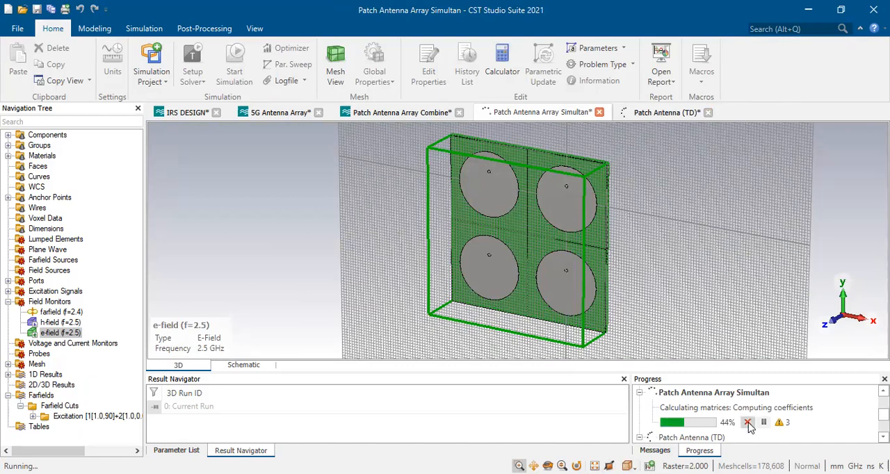
{"action": "left_click", "coordinate": [748, 423]}
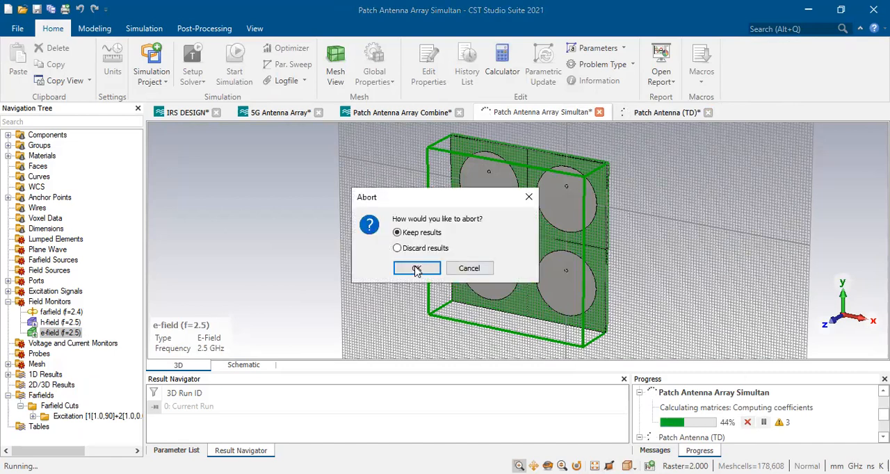
{"action": "left_click", "coordinate": [421, 248]}
{"action": "left_click", "coordinate": [417, 233]}
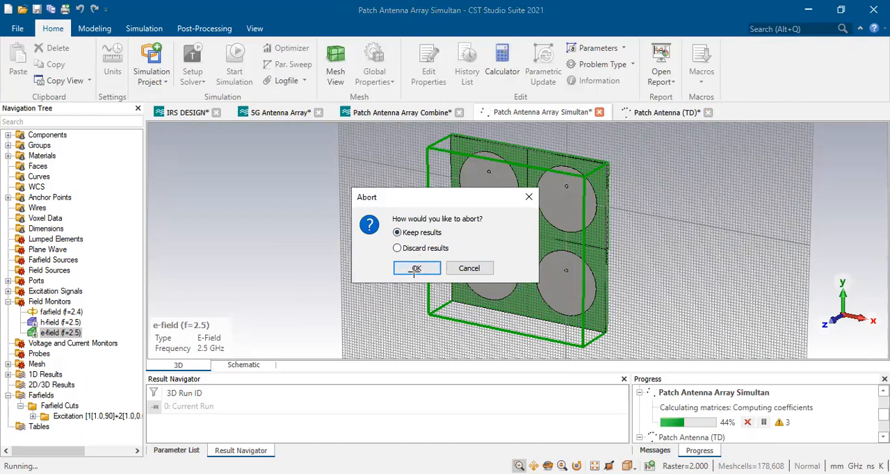
{"action": "left_click", "coordinate": [416, 269]}
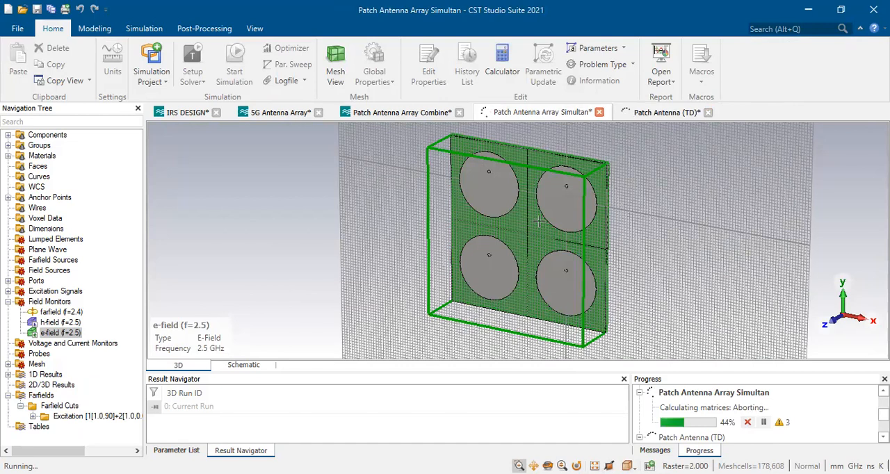
Return to the Patch Antenna (TD) model and check the progress of its simulation
{"action": "left_click", "coordinate": [663, 114]}
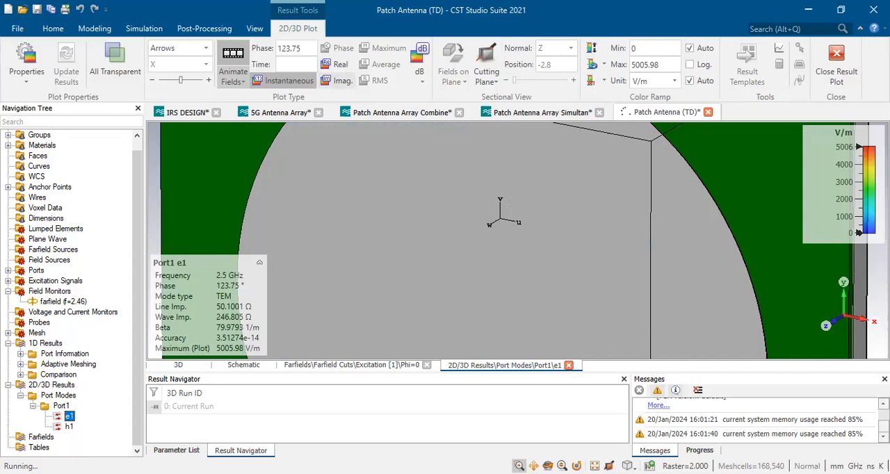
{"action": "left_click", "coordinate": [700, 450]}
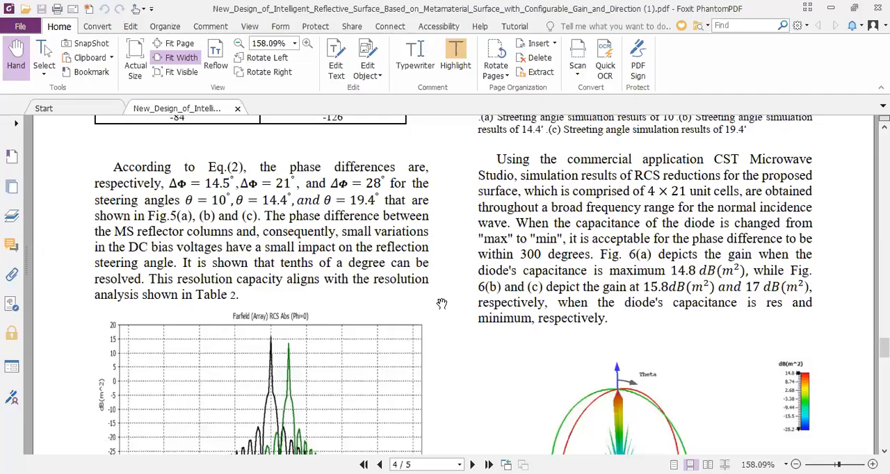
Review the beam-steering RCS plots and 3D gain patterns on page 4 of the intelligent reflective surface paper in Foxit PhantomPDF
{"action": "scroll", "coordinate": [438, 306], "scroll_direction": "down", "scroll_amount": 1}
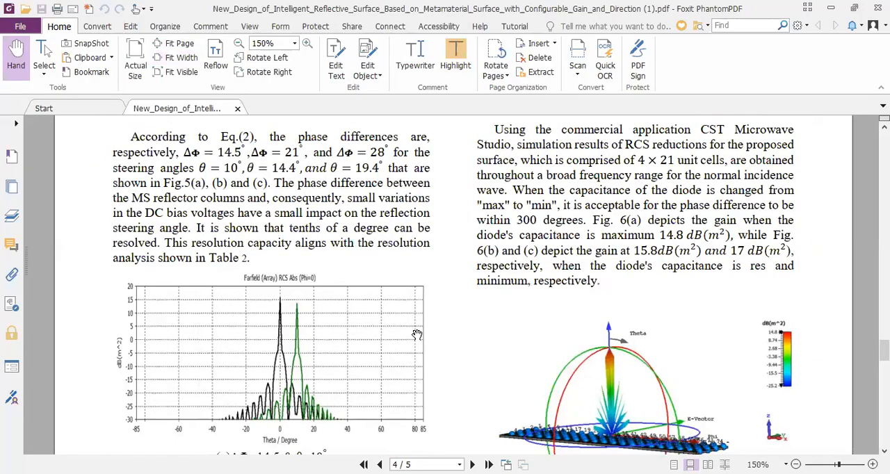
{"action": "scroll", "coordinate": [416, 335], "scroll_direction": "down", "scroll_amount": 3, "text": "ctrl"}
{"action": "scroll", "coordinate": [416, 336], "scroll_direction": "down", "scroll_amount": 1, "text": "ctrl"}
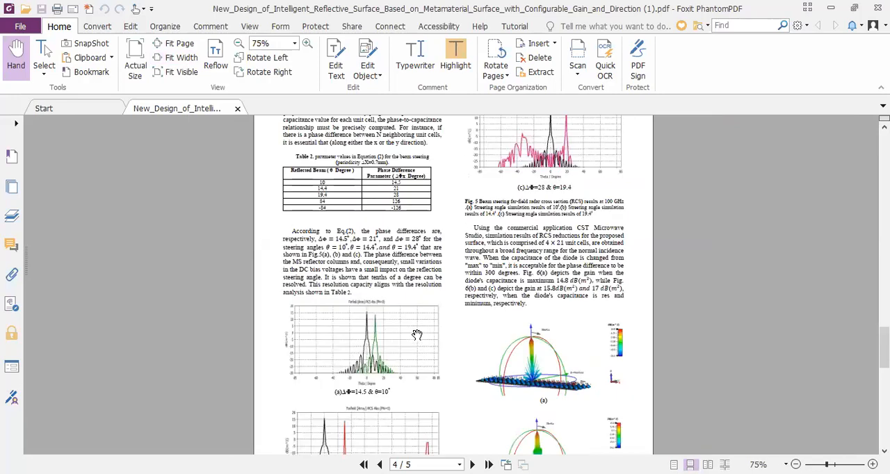
{"action": "scroll", "coordinate": [417, 336], "scroll_direction": "down", "scroll_amount": 2}
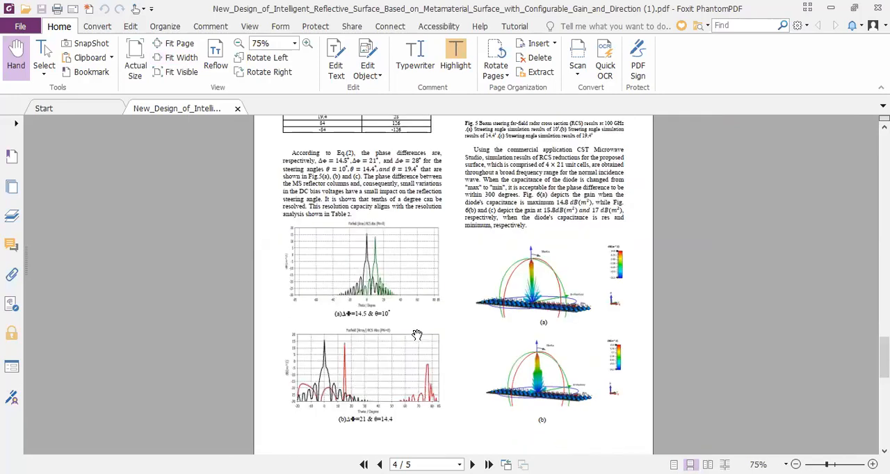